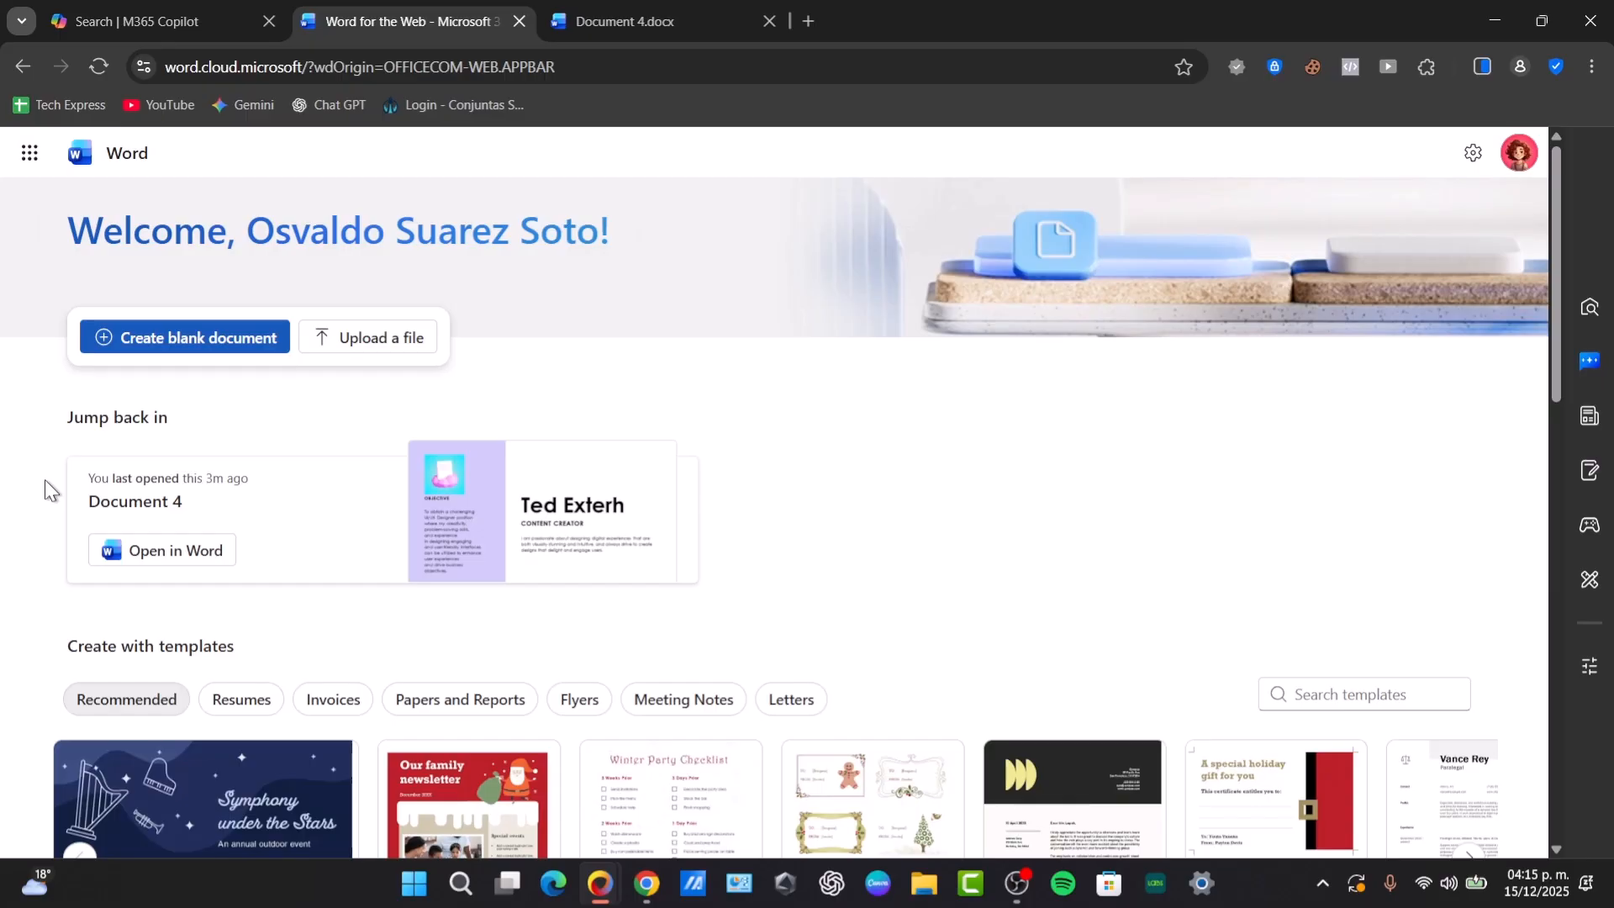
- Create a new blank document and close the open Document 4 file
click(220, 342)
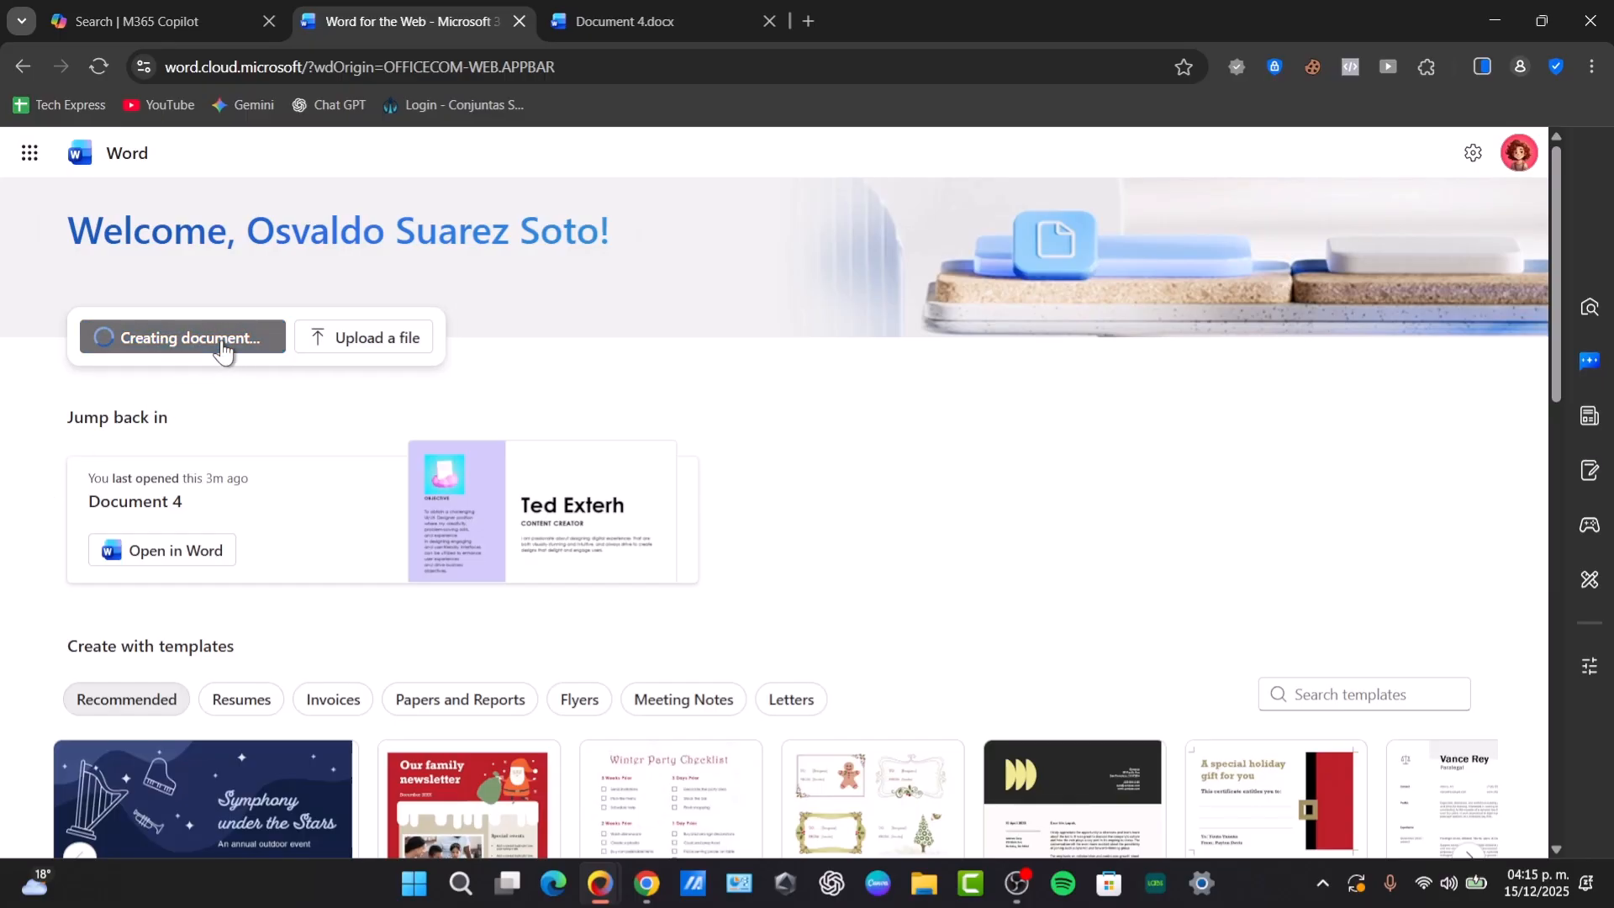
click(748, 19)
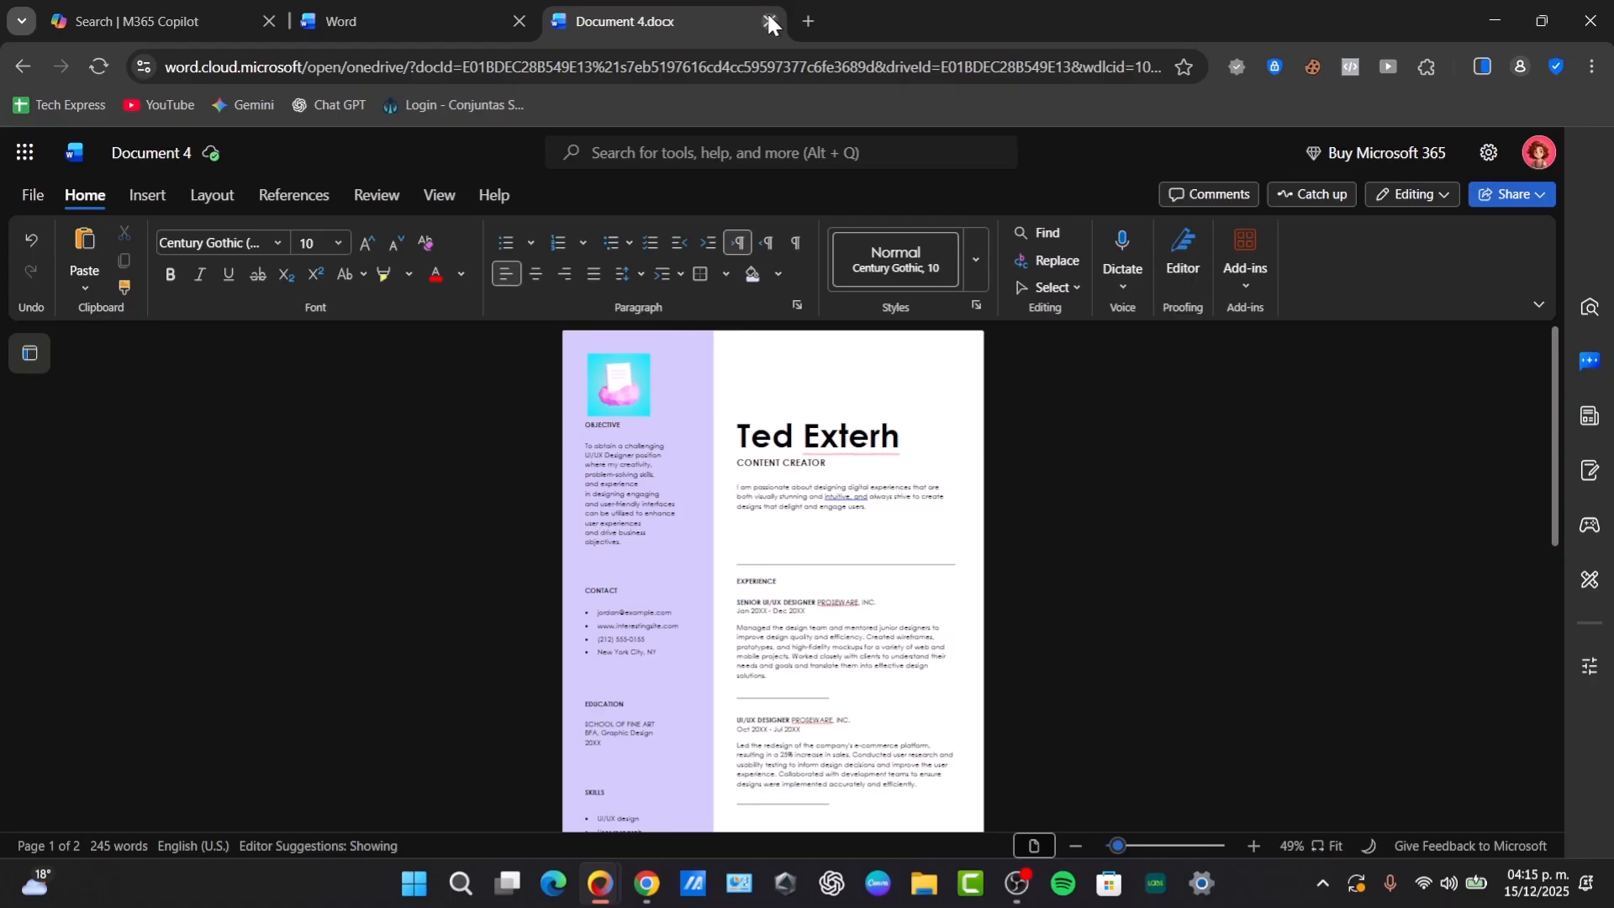
click(768, 21)
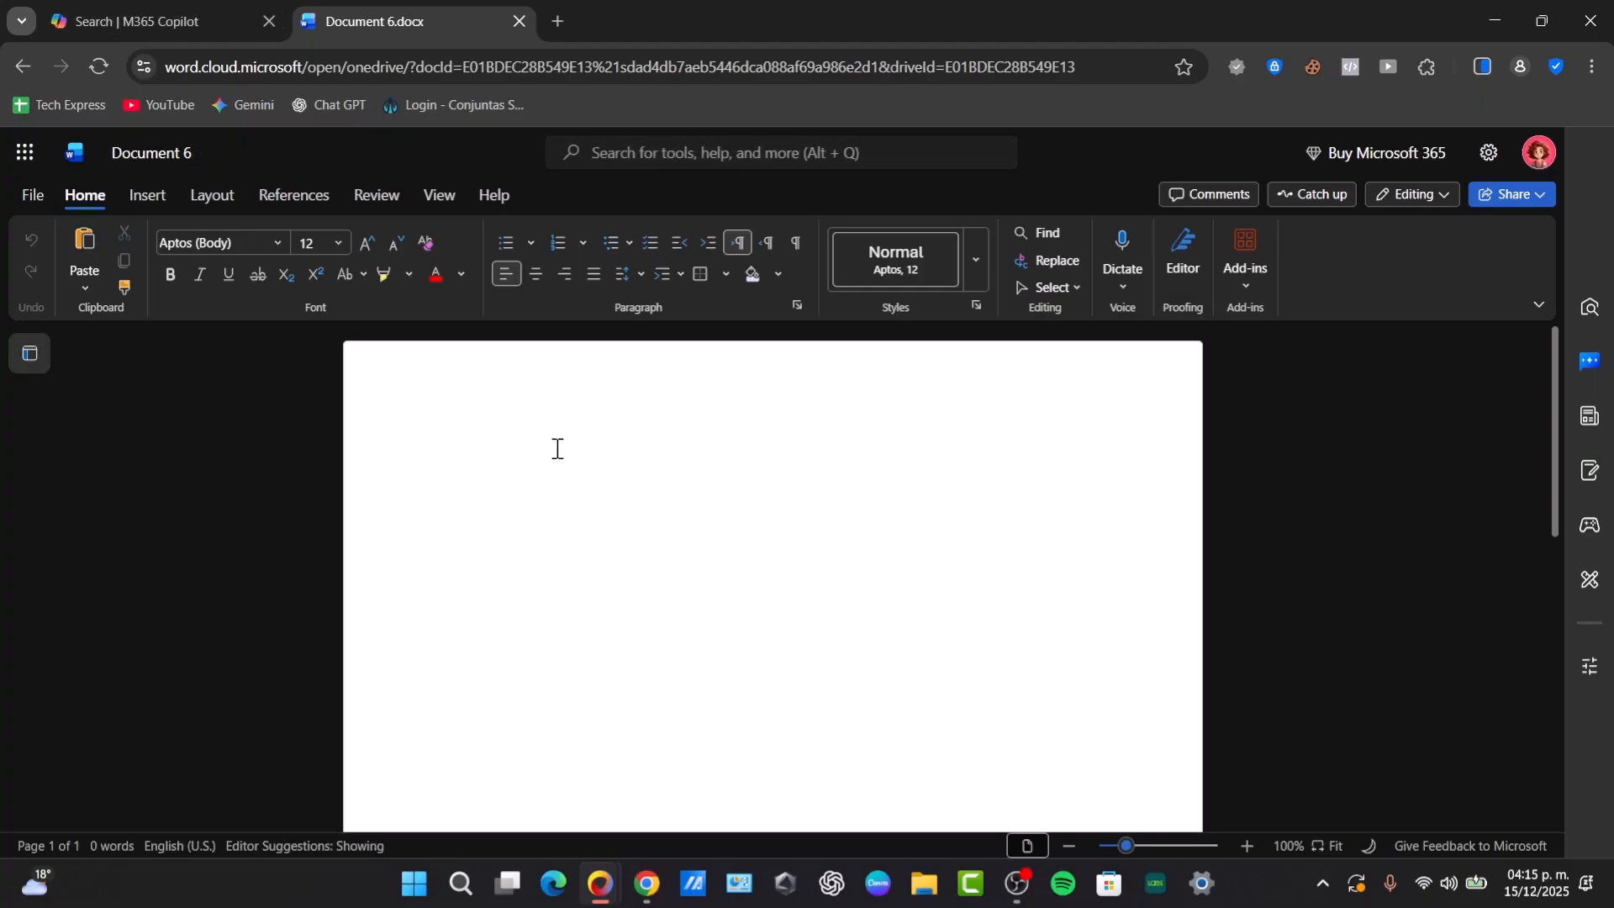
- Write two lines in the blank document: "This is just a text trial." and "A new document type letter."
text(This is just a text trail)
key(BackSpace)
key(BackSpace)
key(BackSpace)
text(ia)
key(BackSpace)
key(BackSpace)
text(ial.)
key(Return)
key(ctrl+z)
text(A new document type letter.)
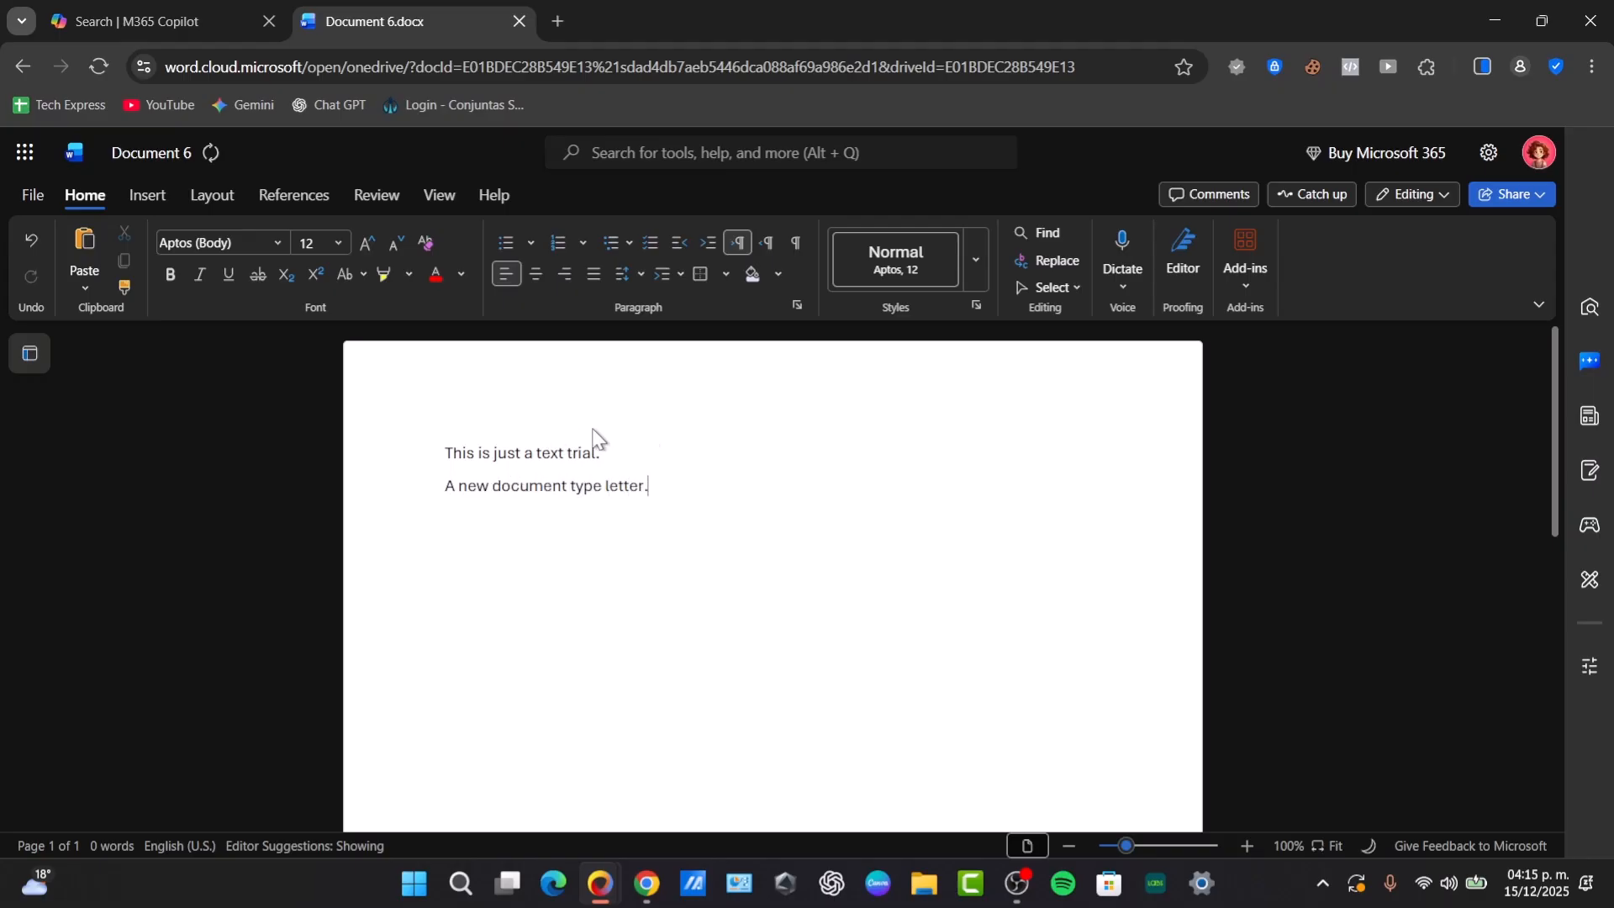
- Move the sentence "A new document type letter." above "This is just a text trial." with no blank line between them
triple_click(619, 483)
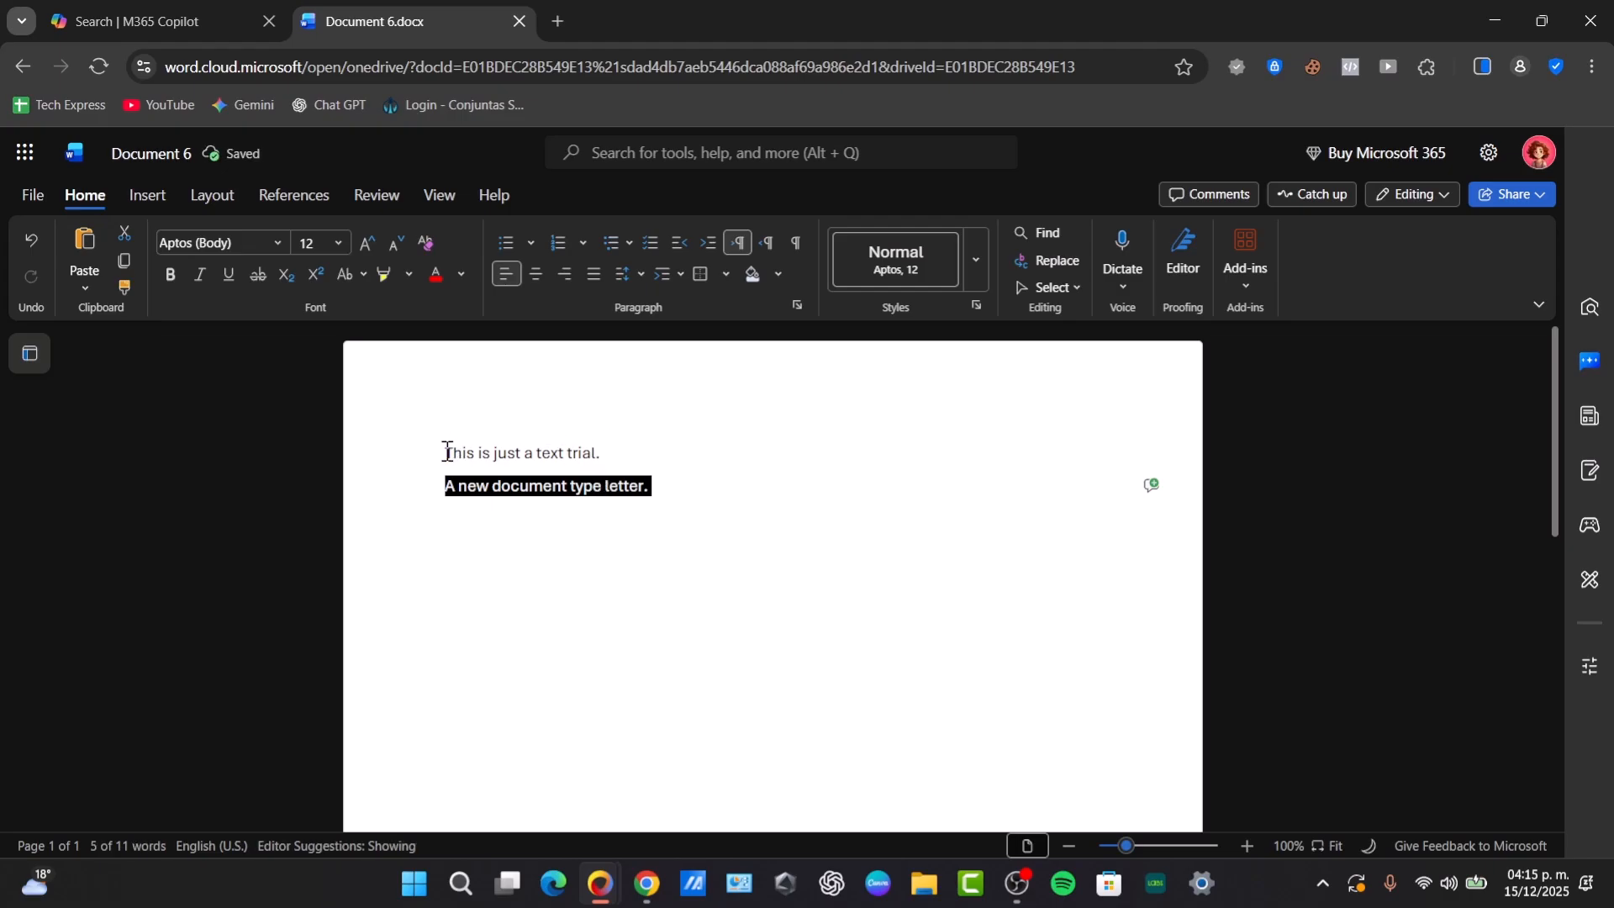
click(448, 452)
triple_click(494, 488)
click(494, 489)
double_click(483, 488)
click(467, 486)
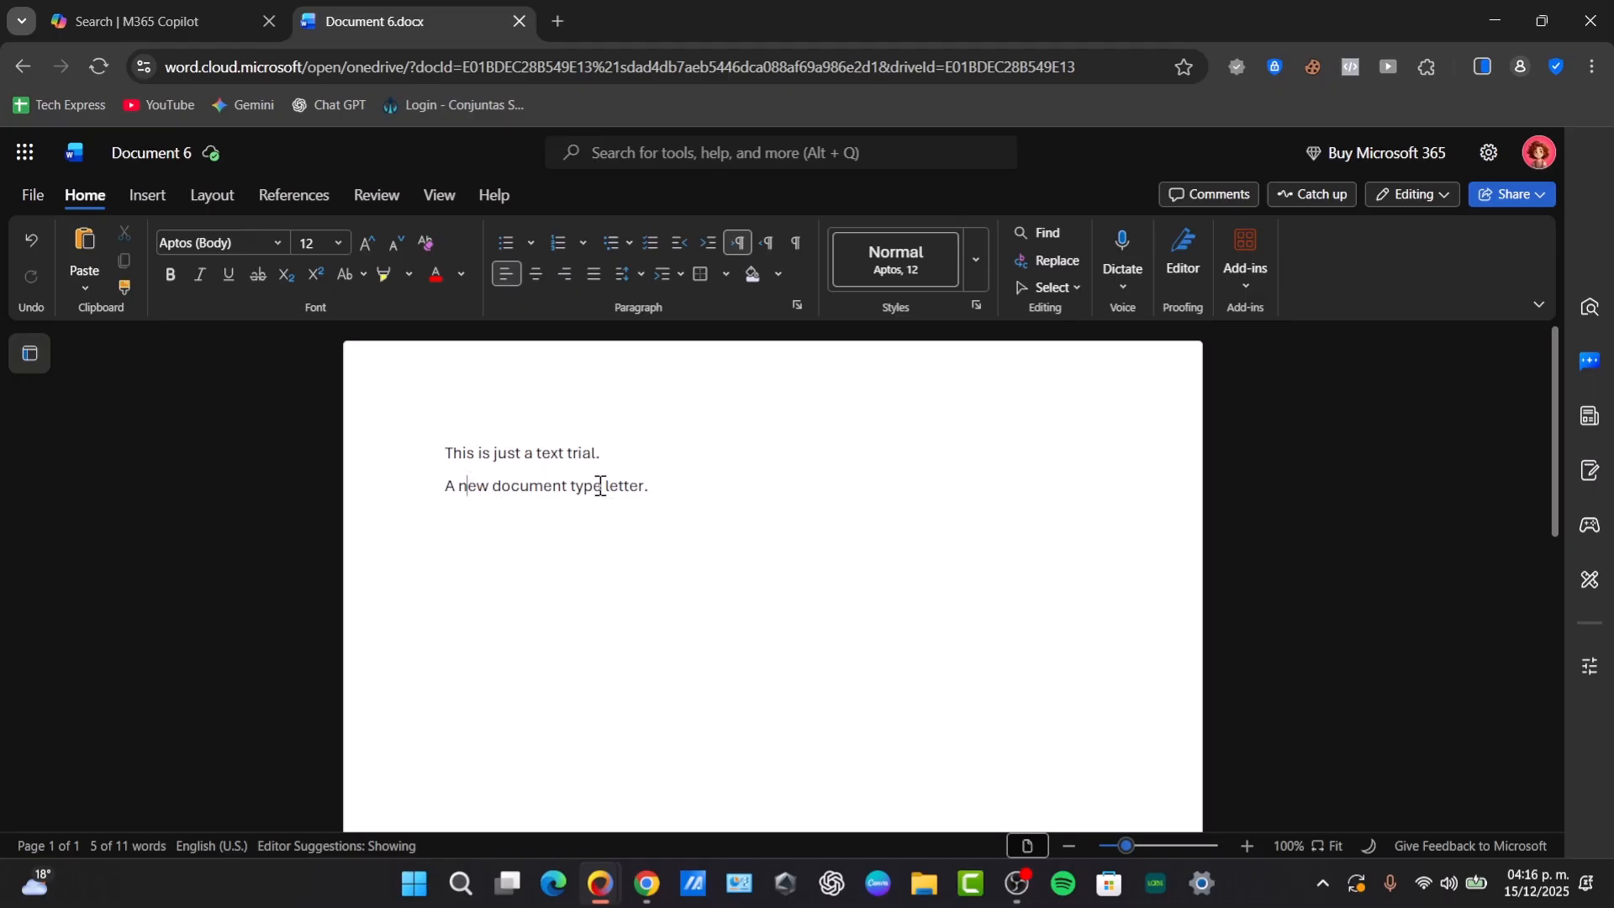
click(395, 487)
key(ctrl+c)
key(BackSpace)
click(448, 452)
key(Return)
click(446, 453)
key(ctrl+v)
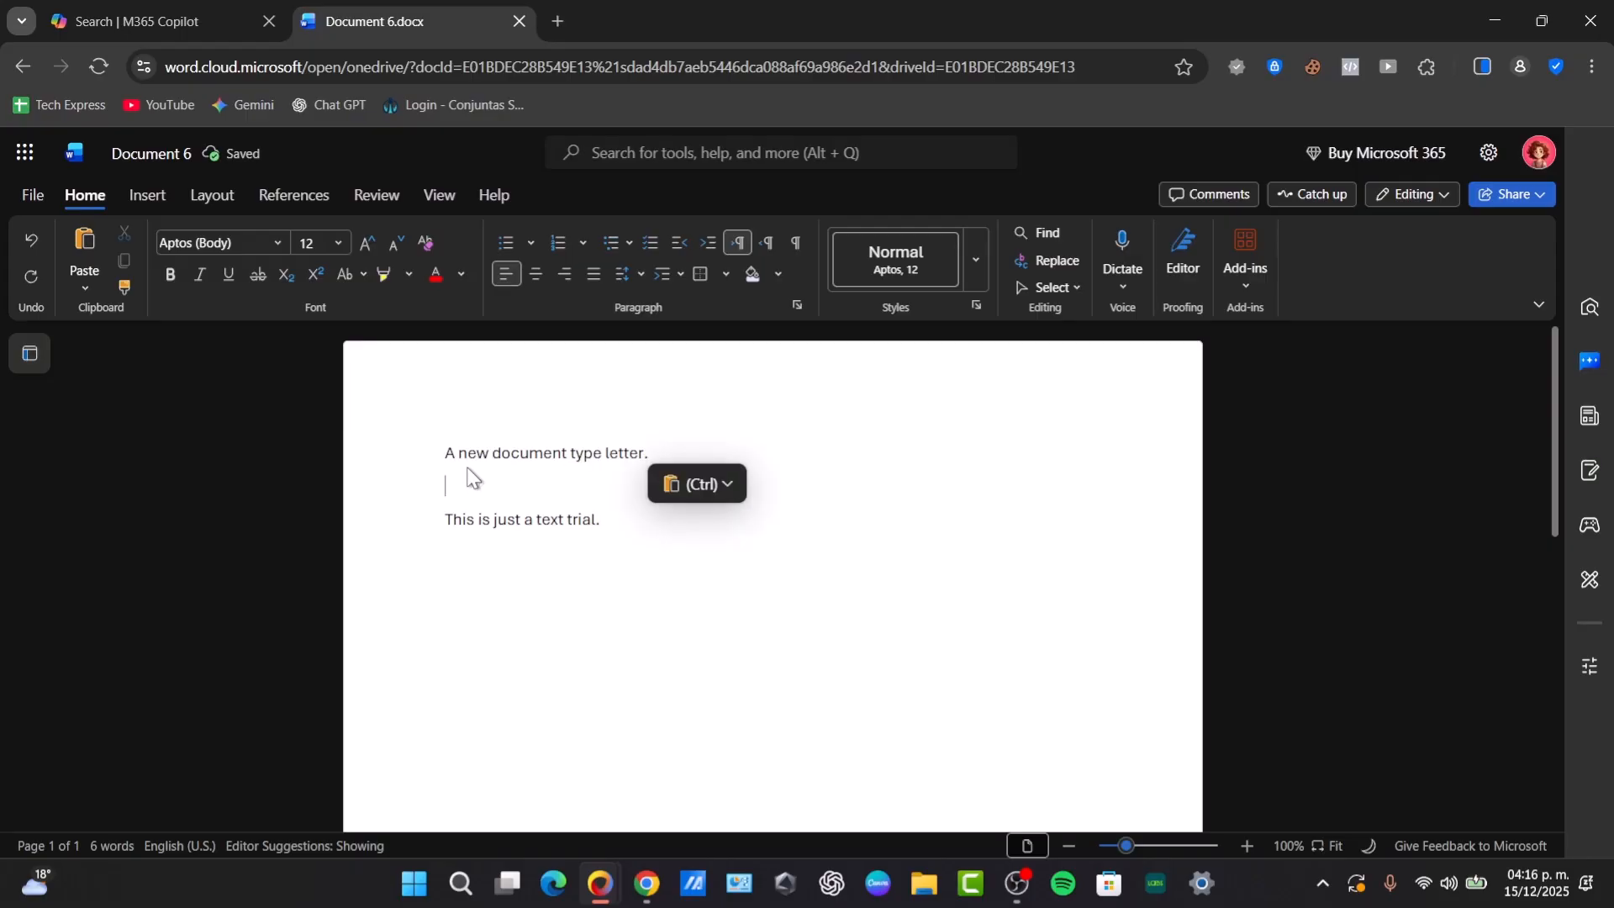
key(BackSpace)
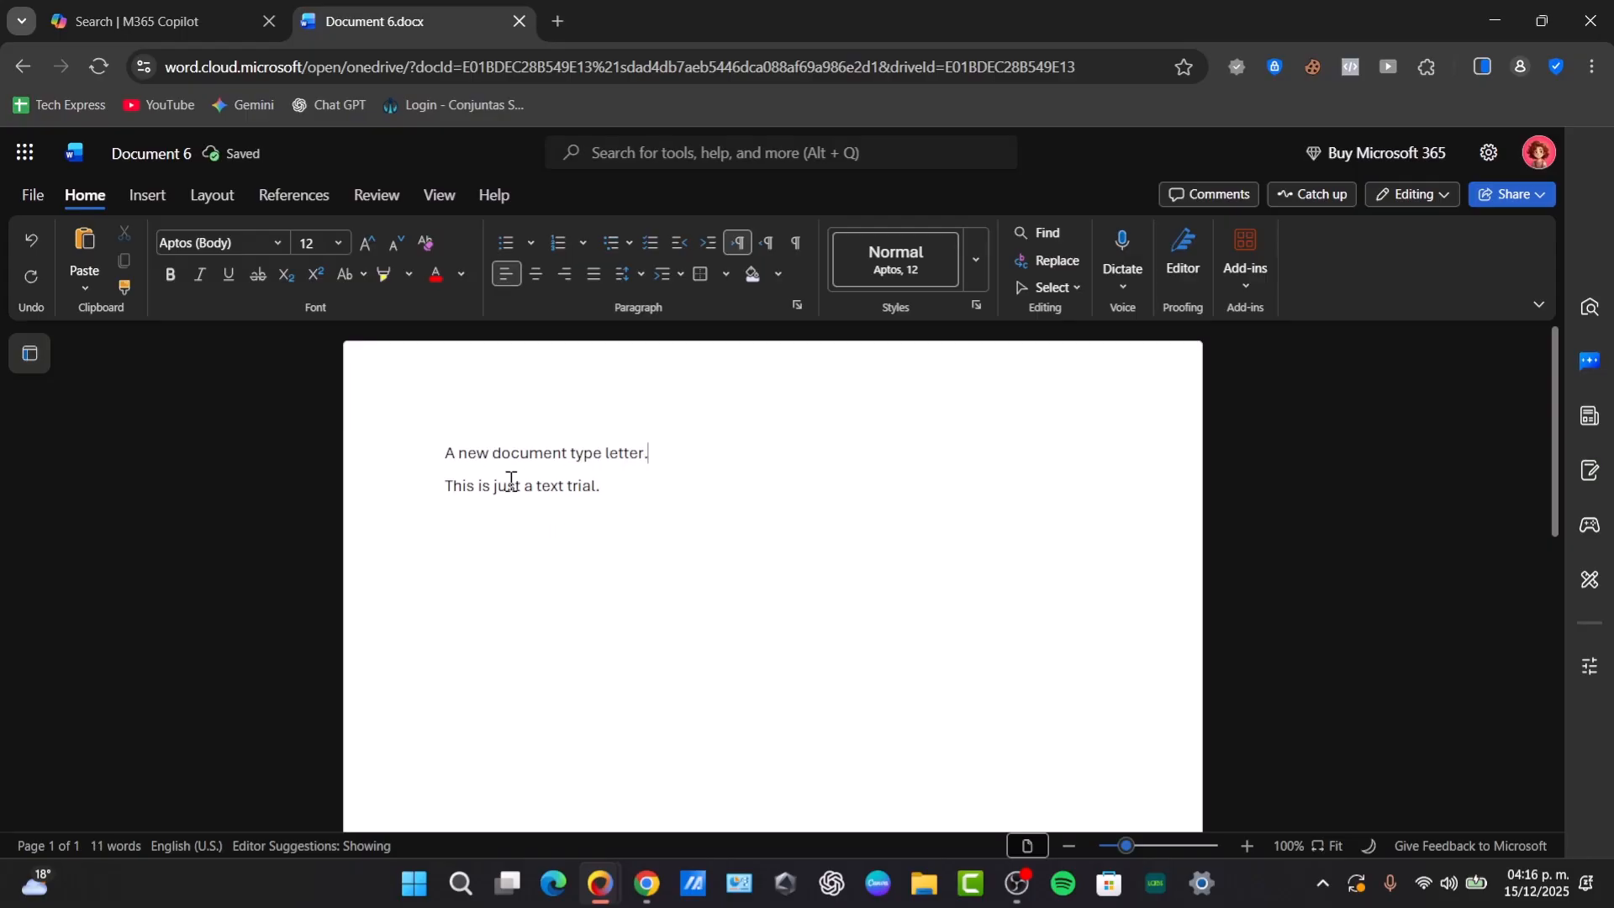
- Add the sentence "I am starting once again." below the existing text, leaving one blank line before it
click(667, 494)
key(Return)
key(Return)
text(I am startion)
key(BackSpace)
key(BackSpace)
text(ng once again.)
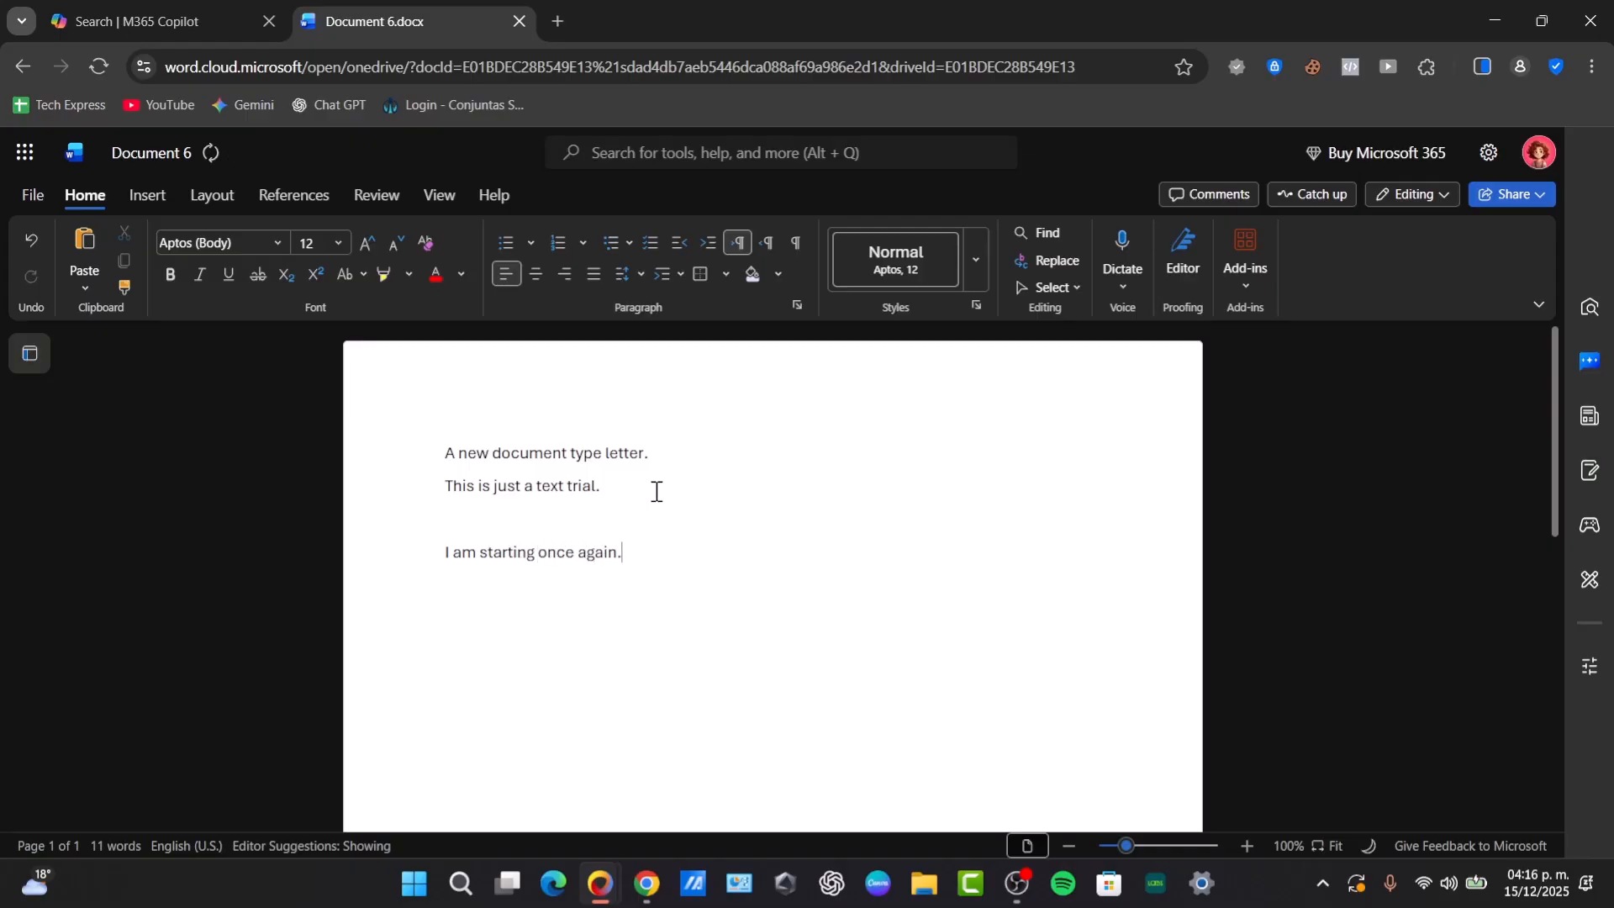
- Format the sentence "I am starting once again." in Book Antiqua, size 11, italic
triple_click(566, 556)
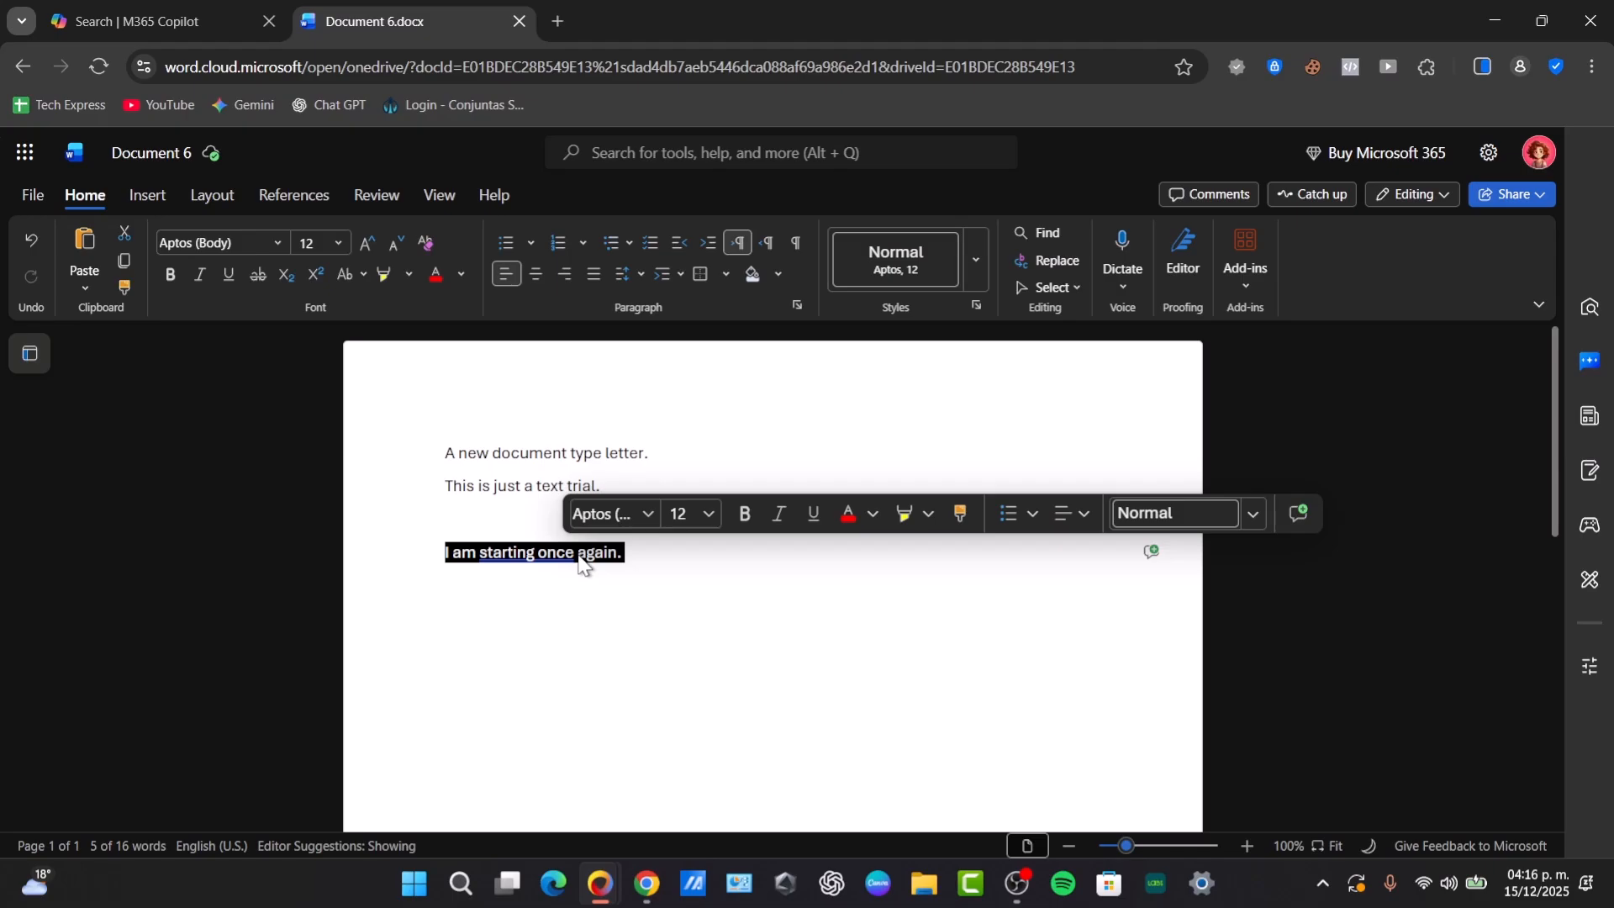
click(640, 503)
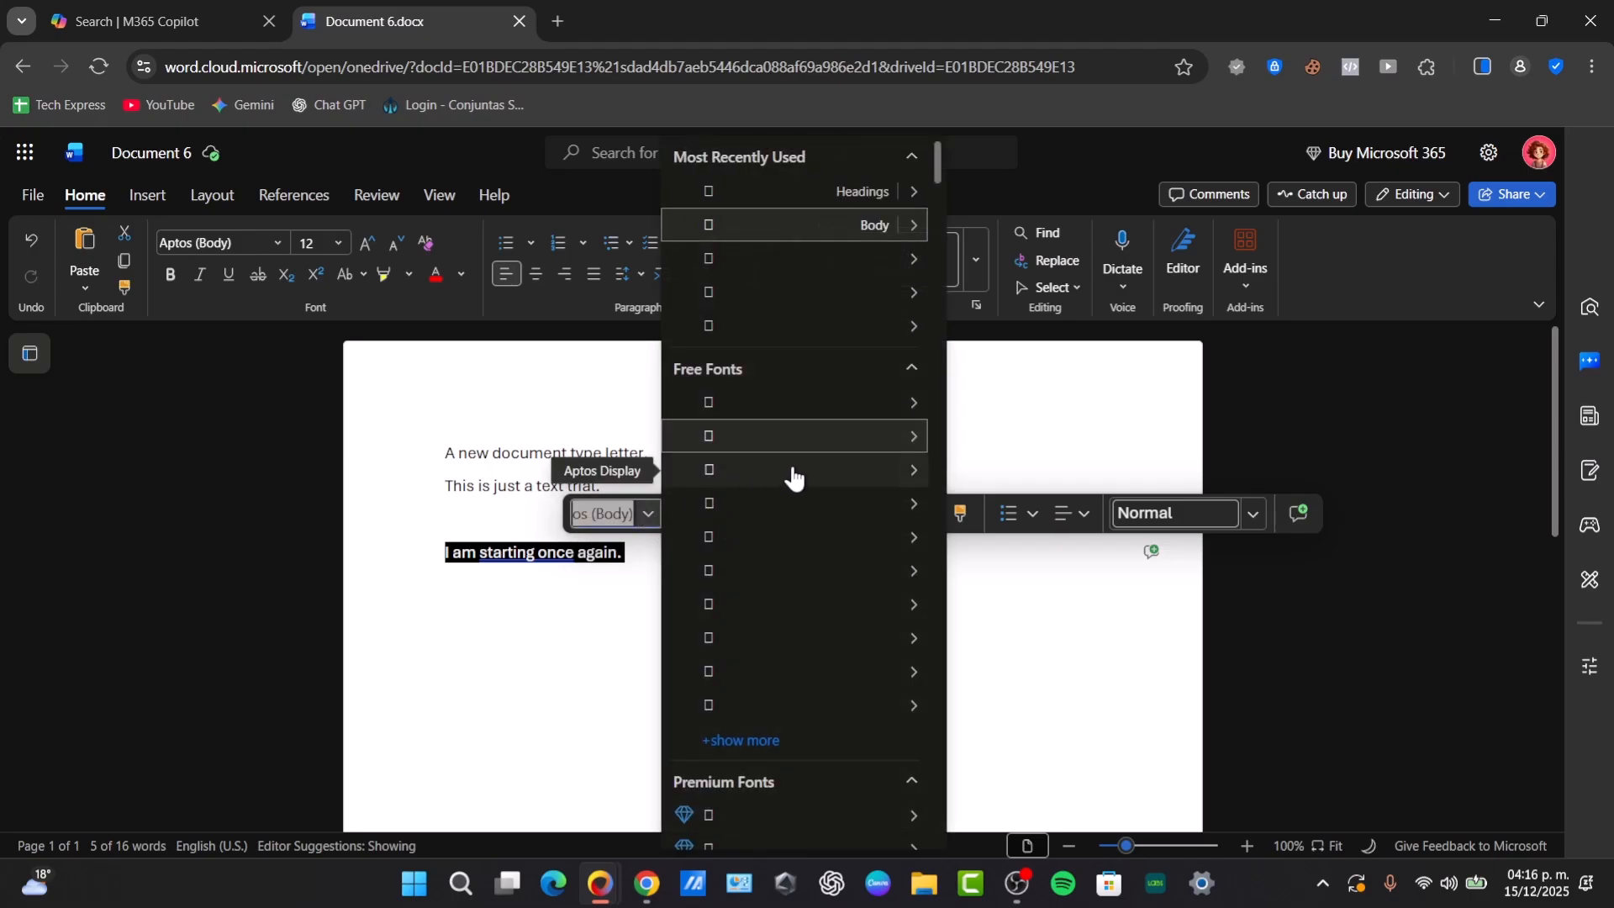
click(790, 506)
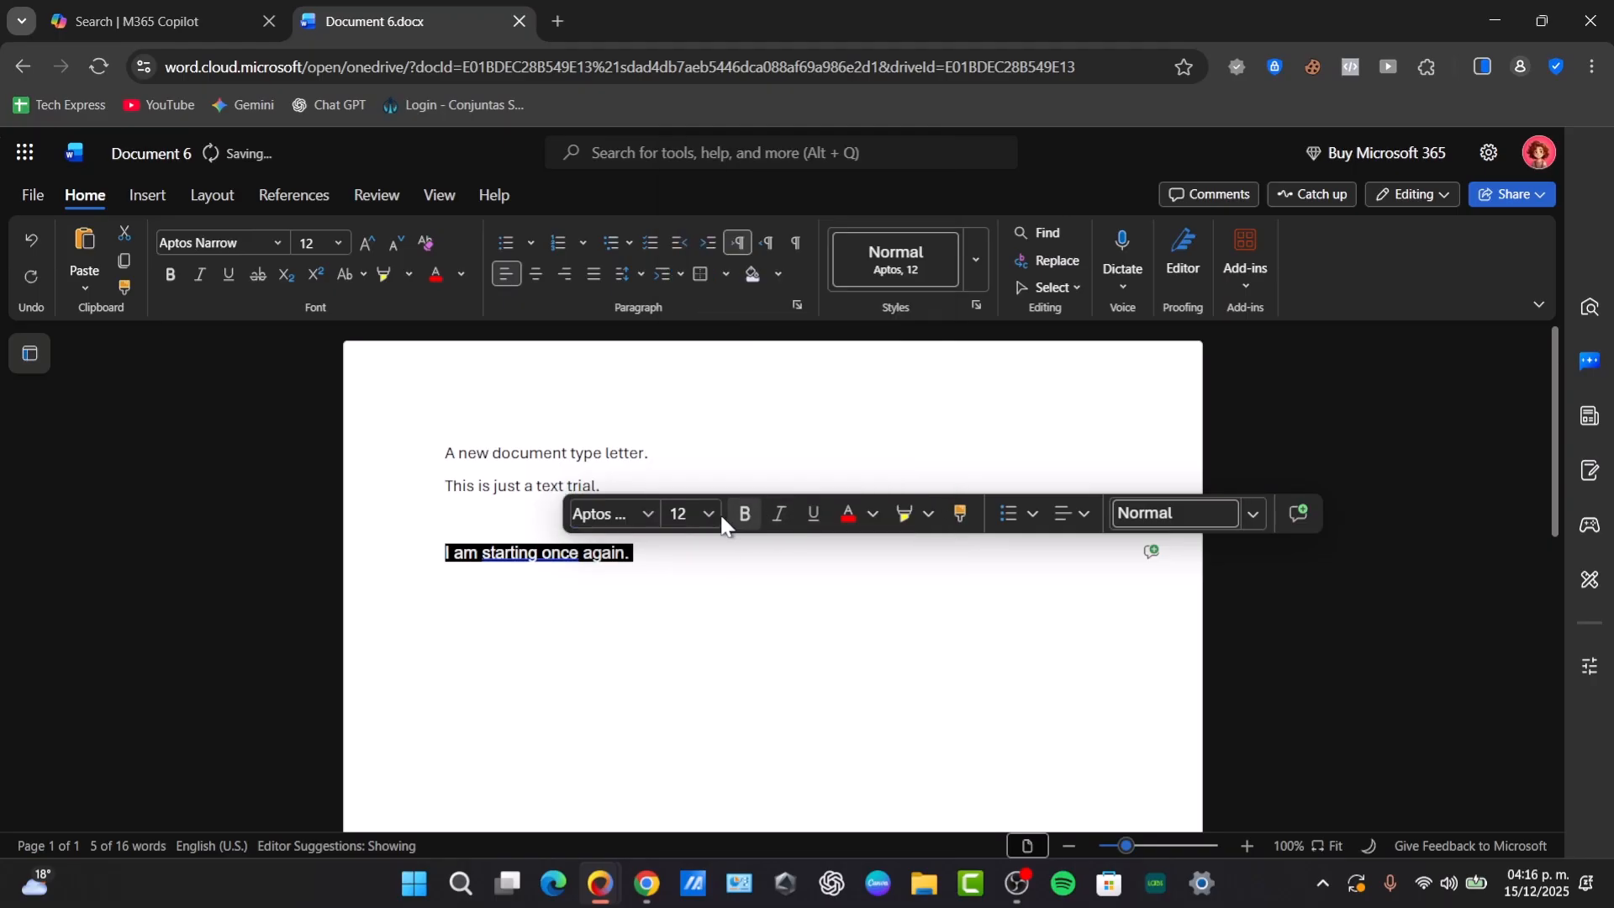
click(642, 511)
click(754, 637)
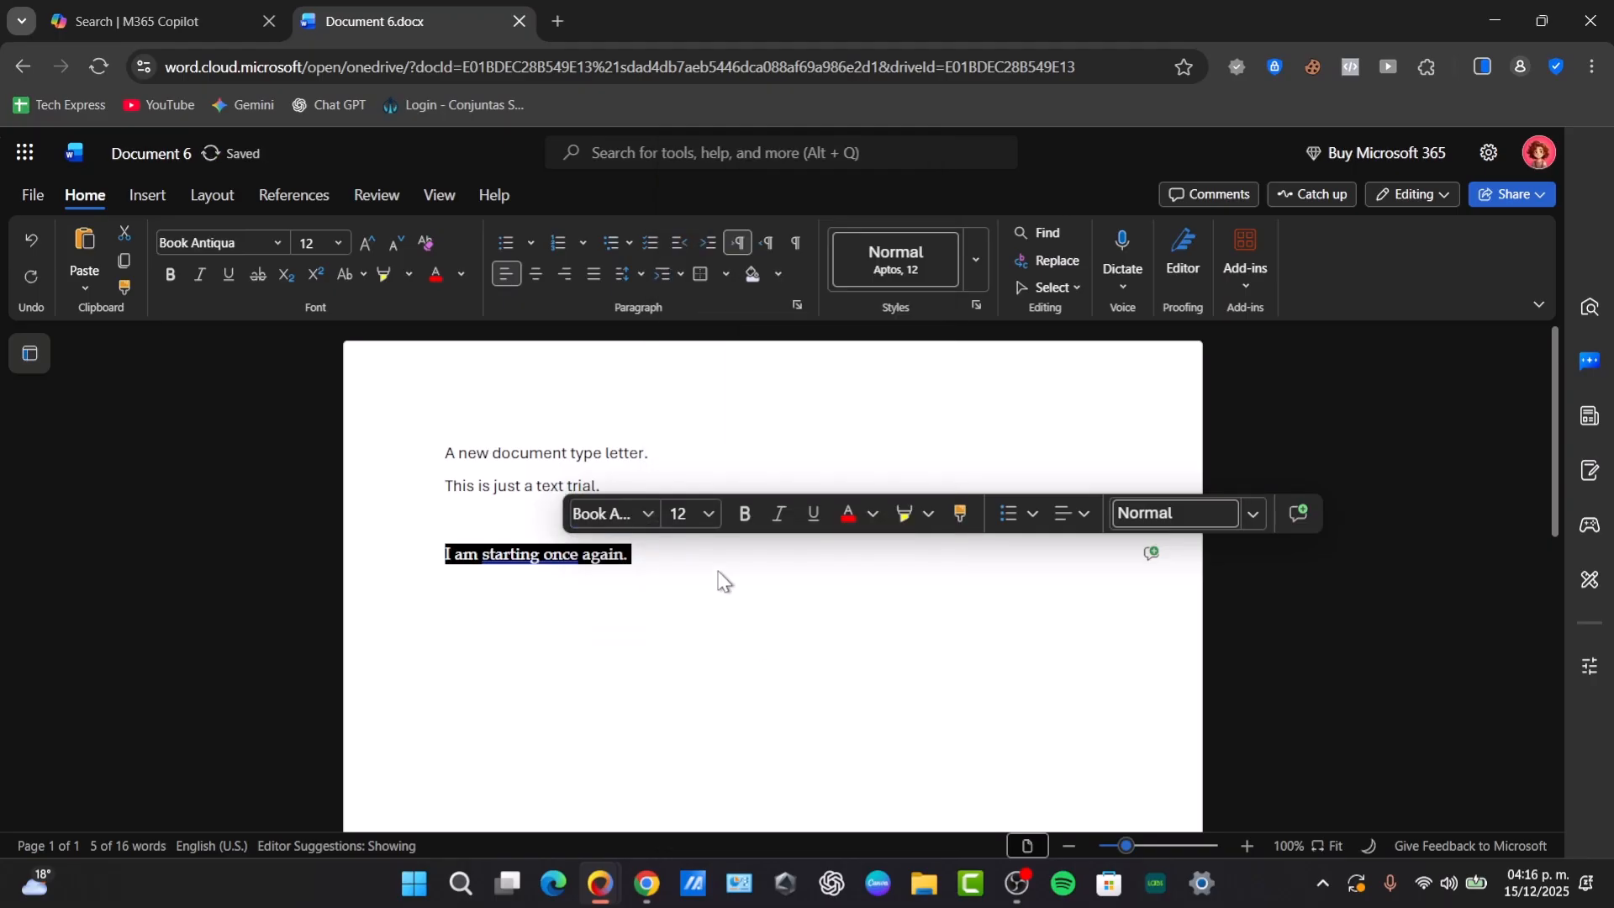
click(709, 512)
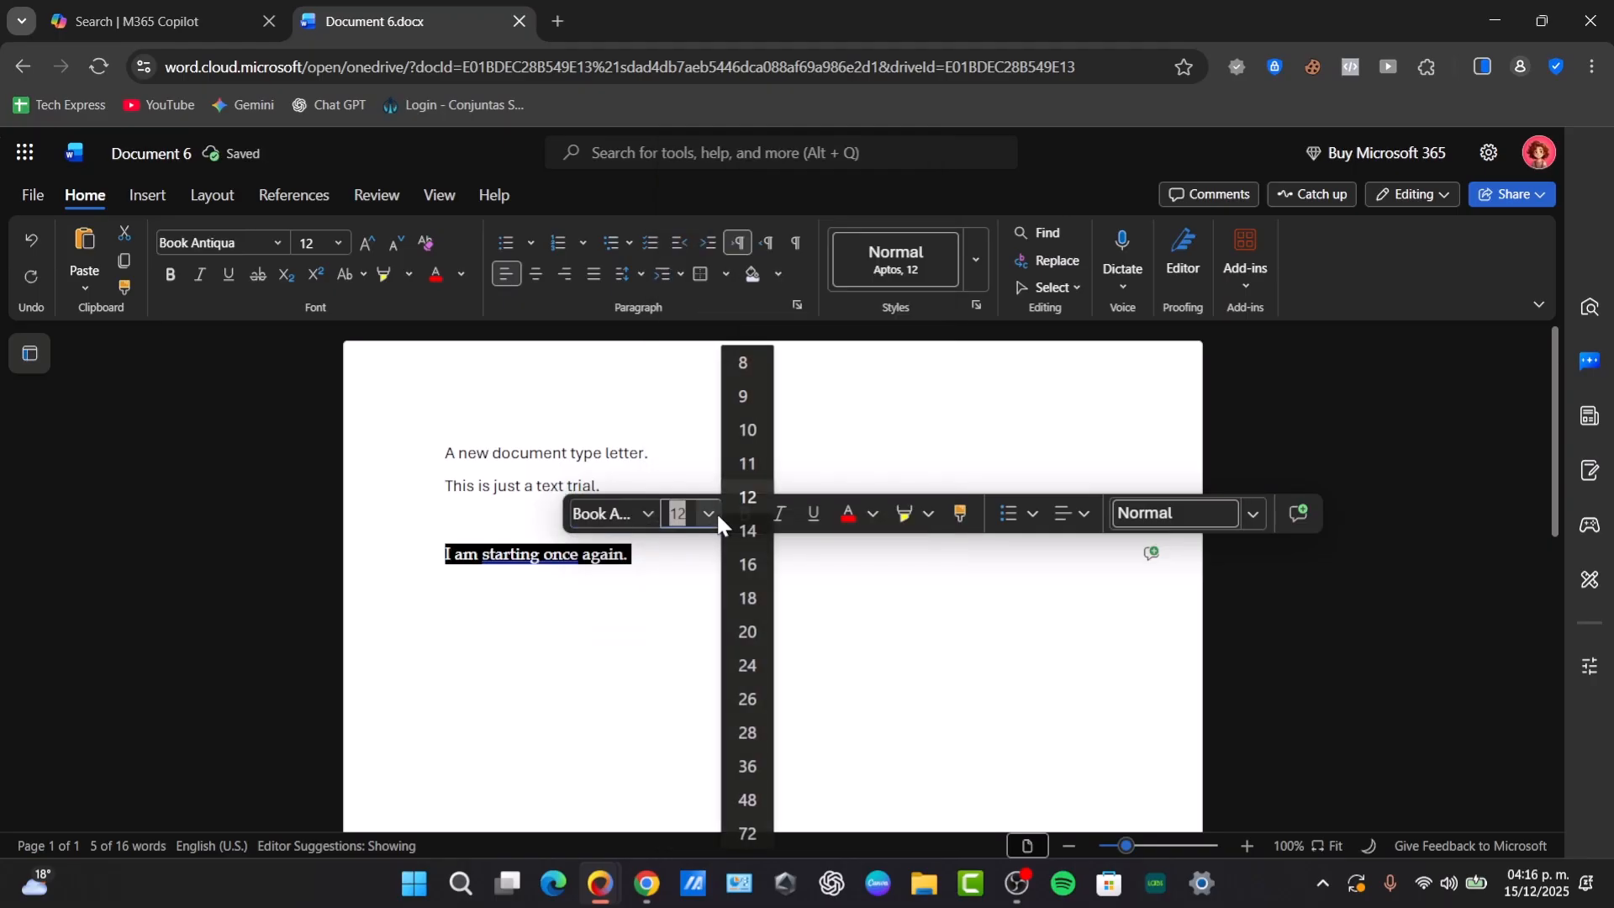
click(748, 464)
click(780, 518)
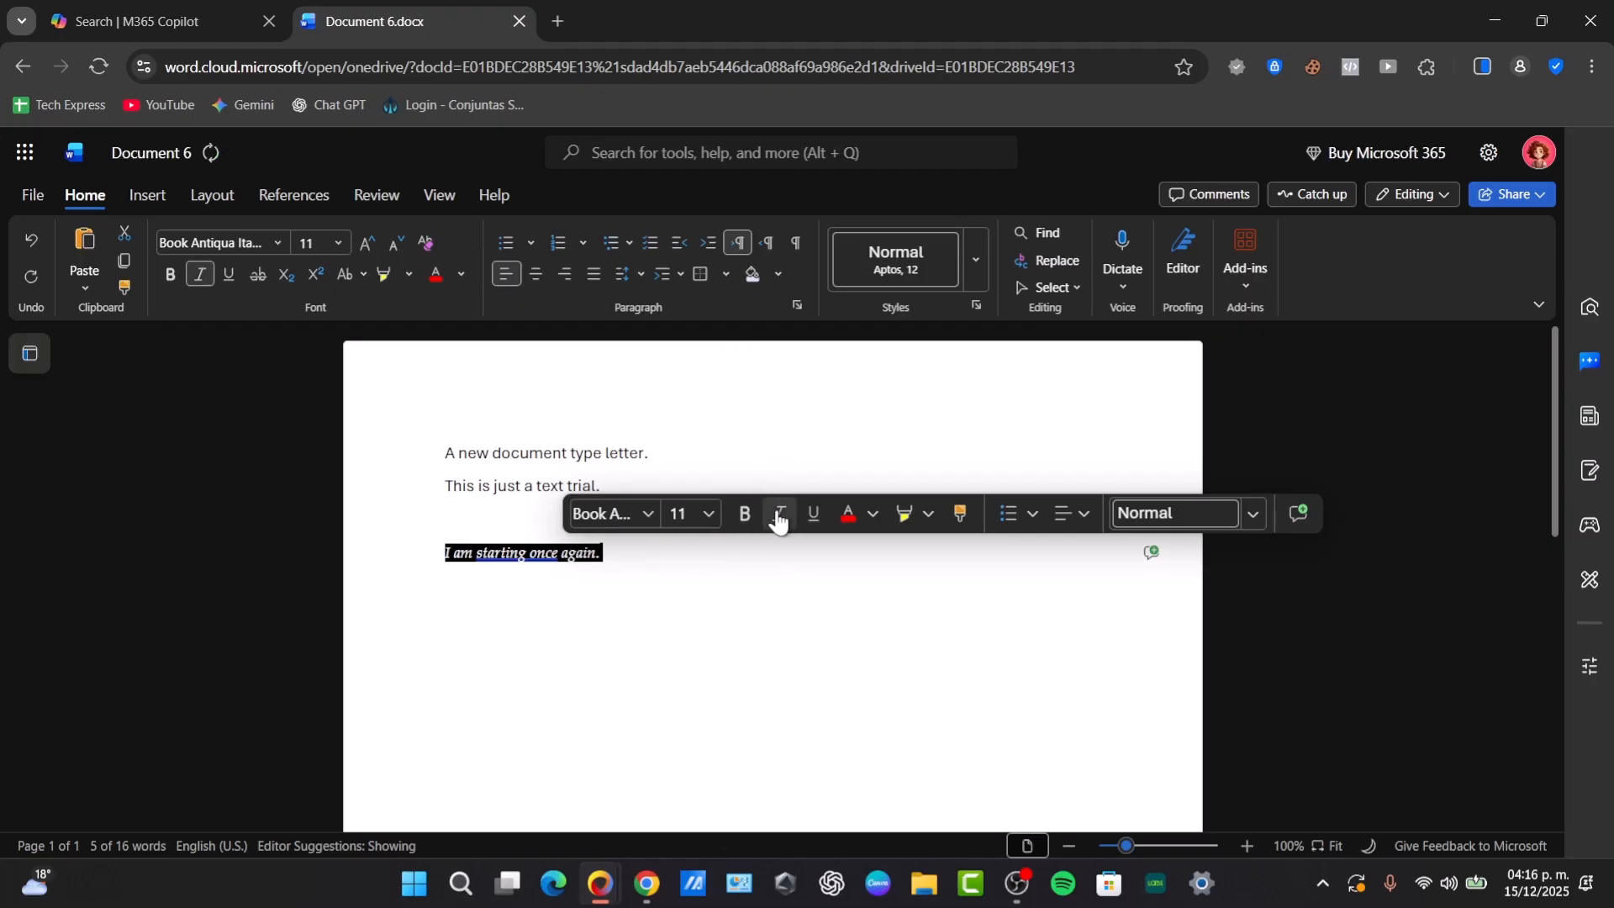
- Set the font color of the sentence "I am starting once again." to the standard orange
click(873, 514)
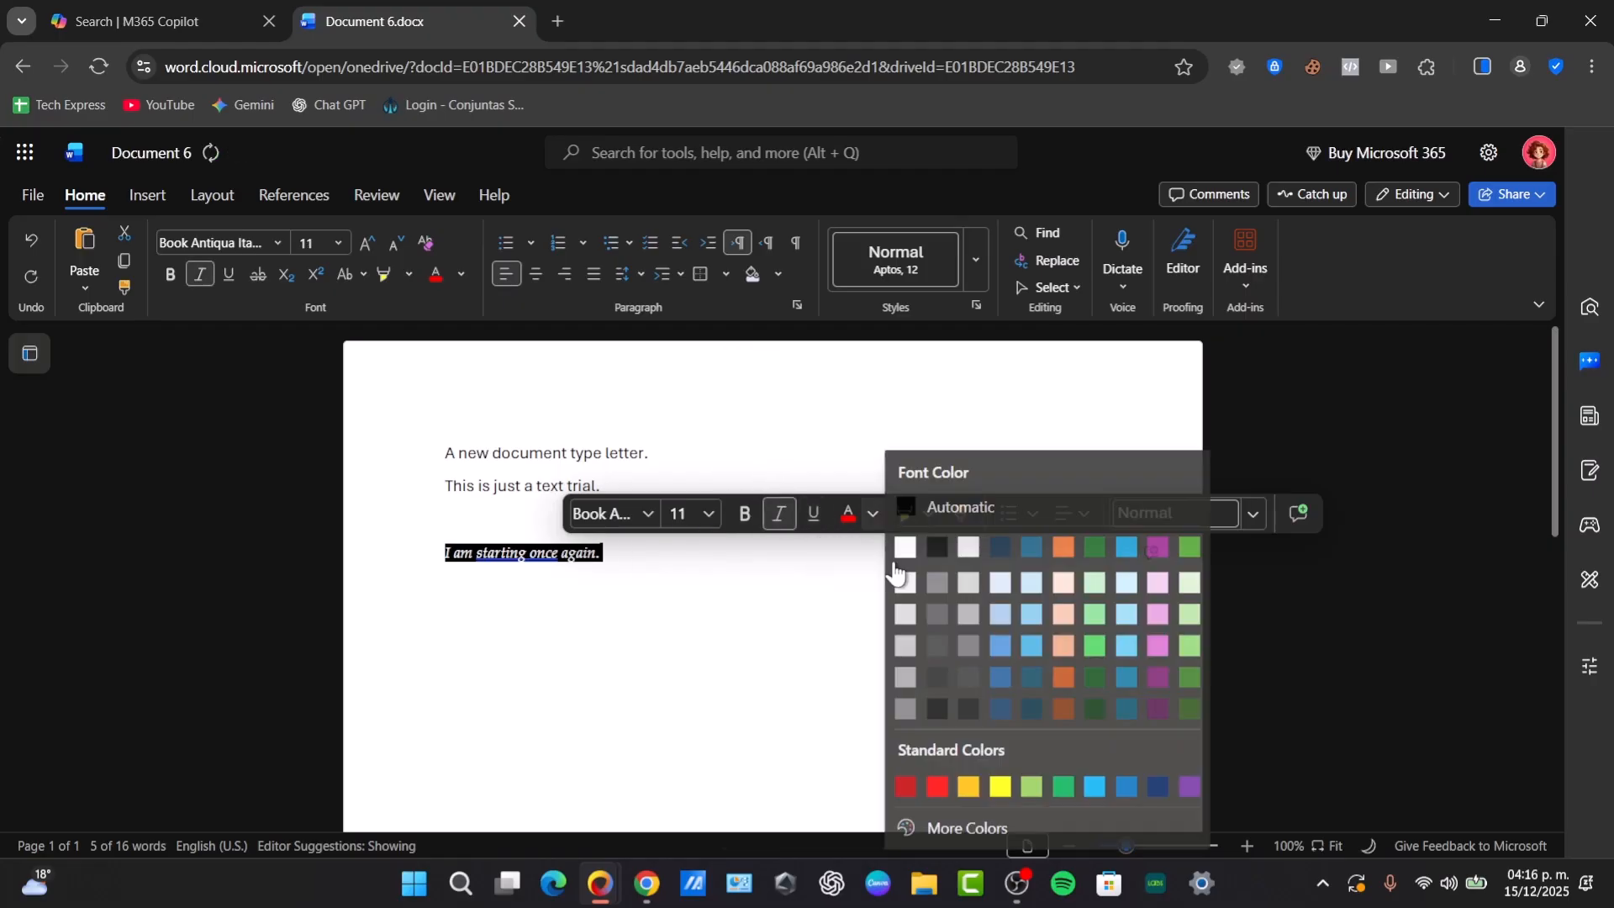
click(970, 786)
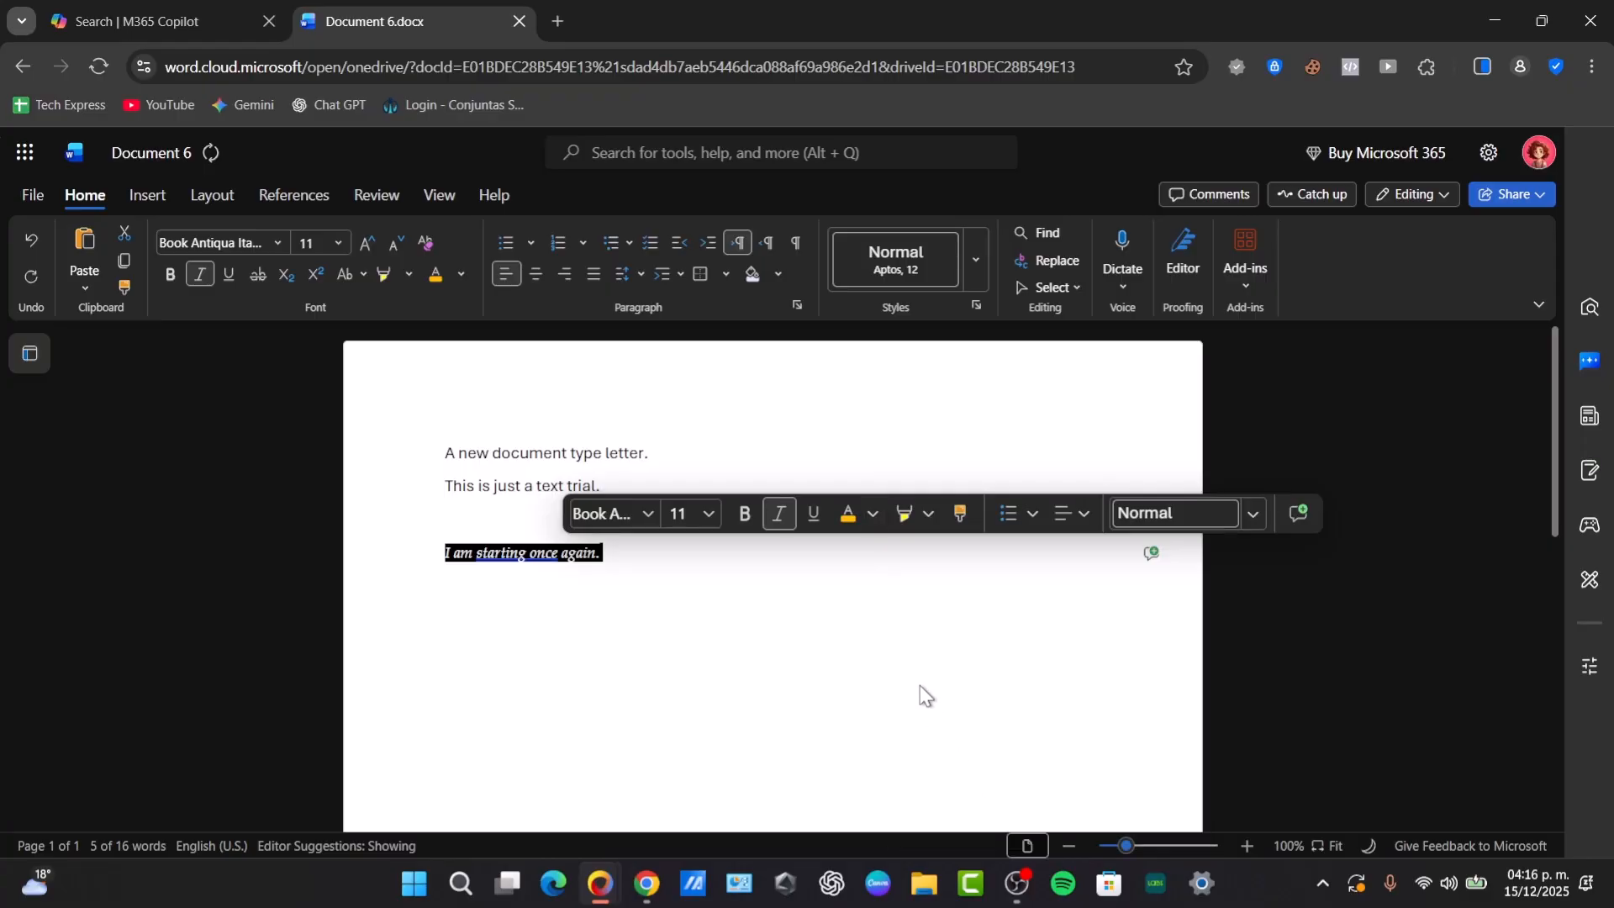
click(664, 564)
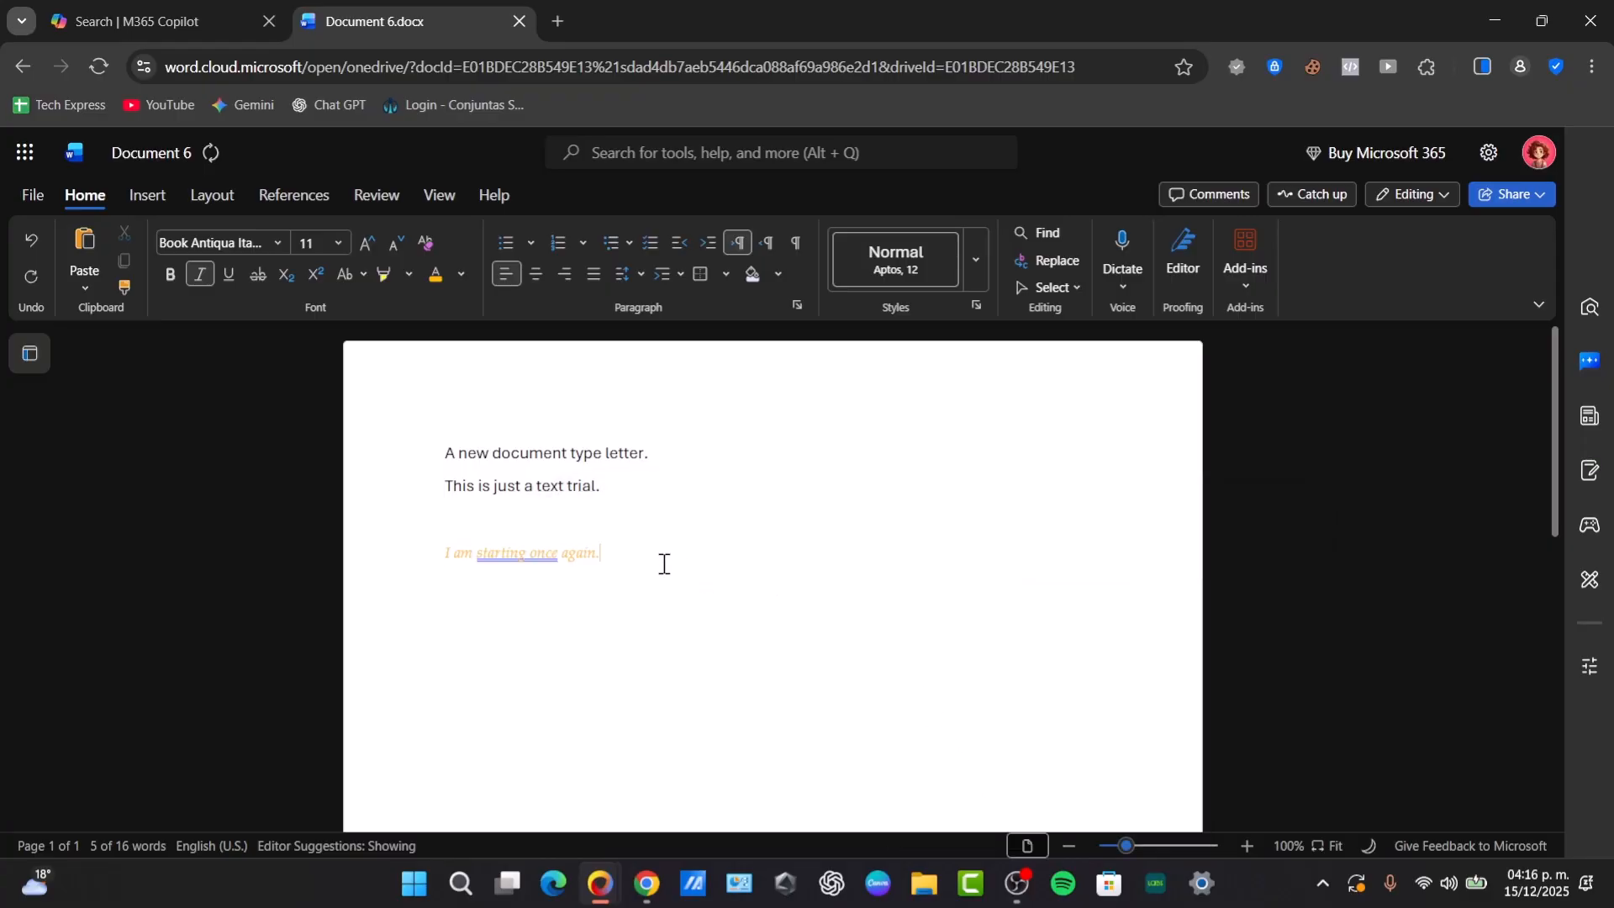
- Set the font color of the italic sentence to the darkest gray in the white theme column and remove the blank line above it
triple_click(571, 551)
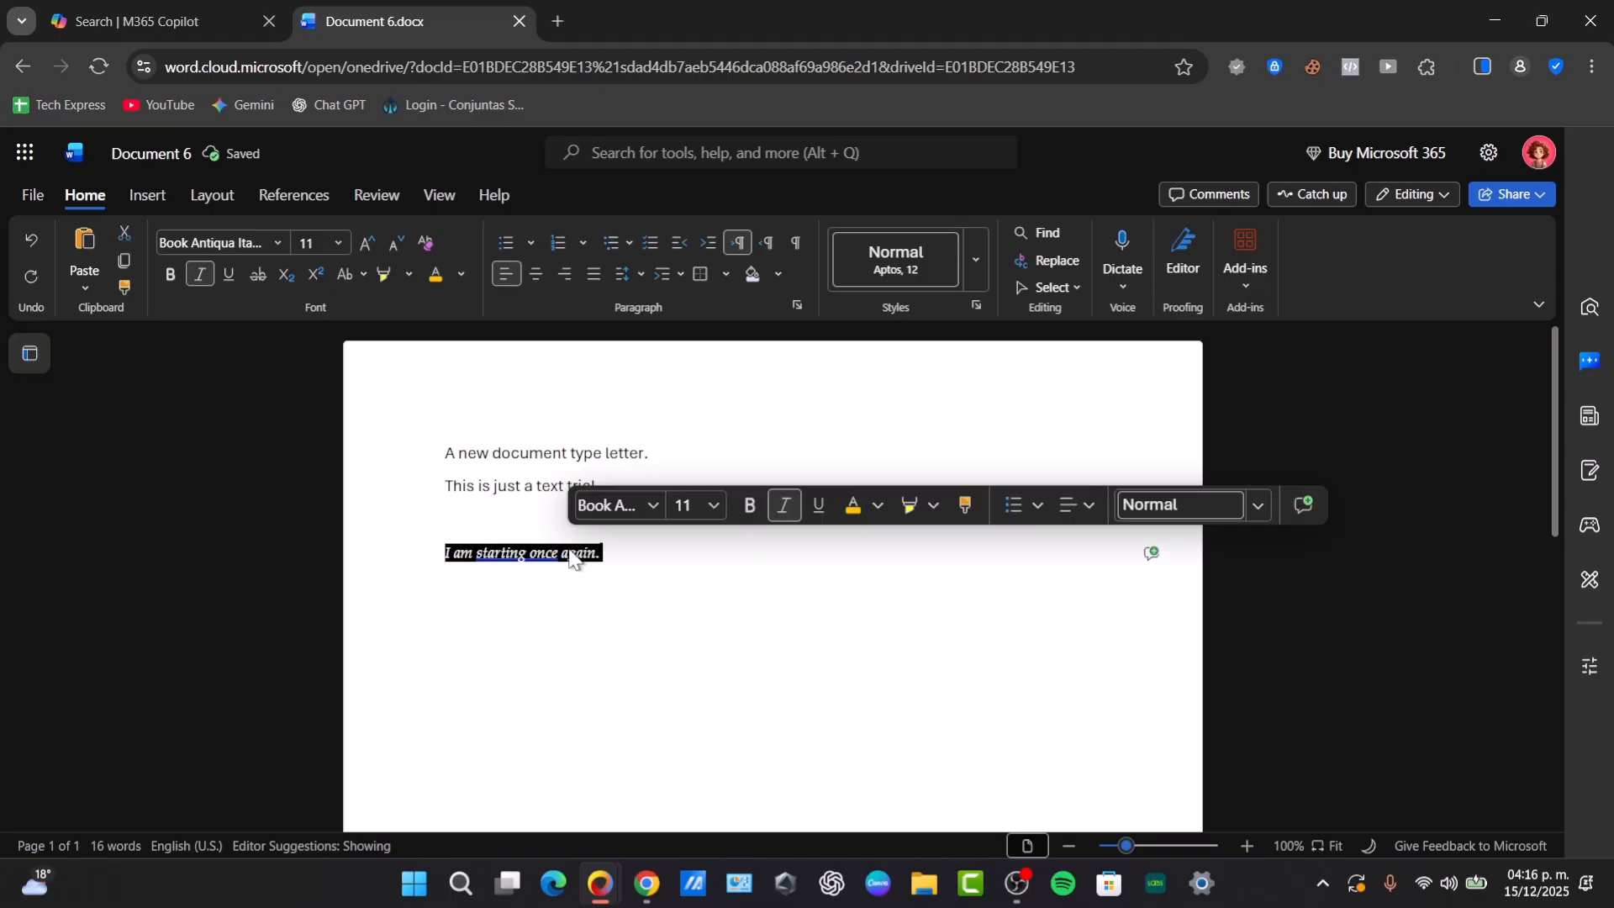
click(878, 509)
click(906, 708)
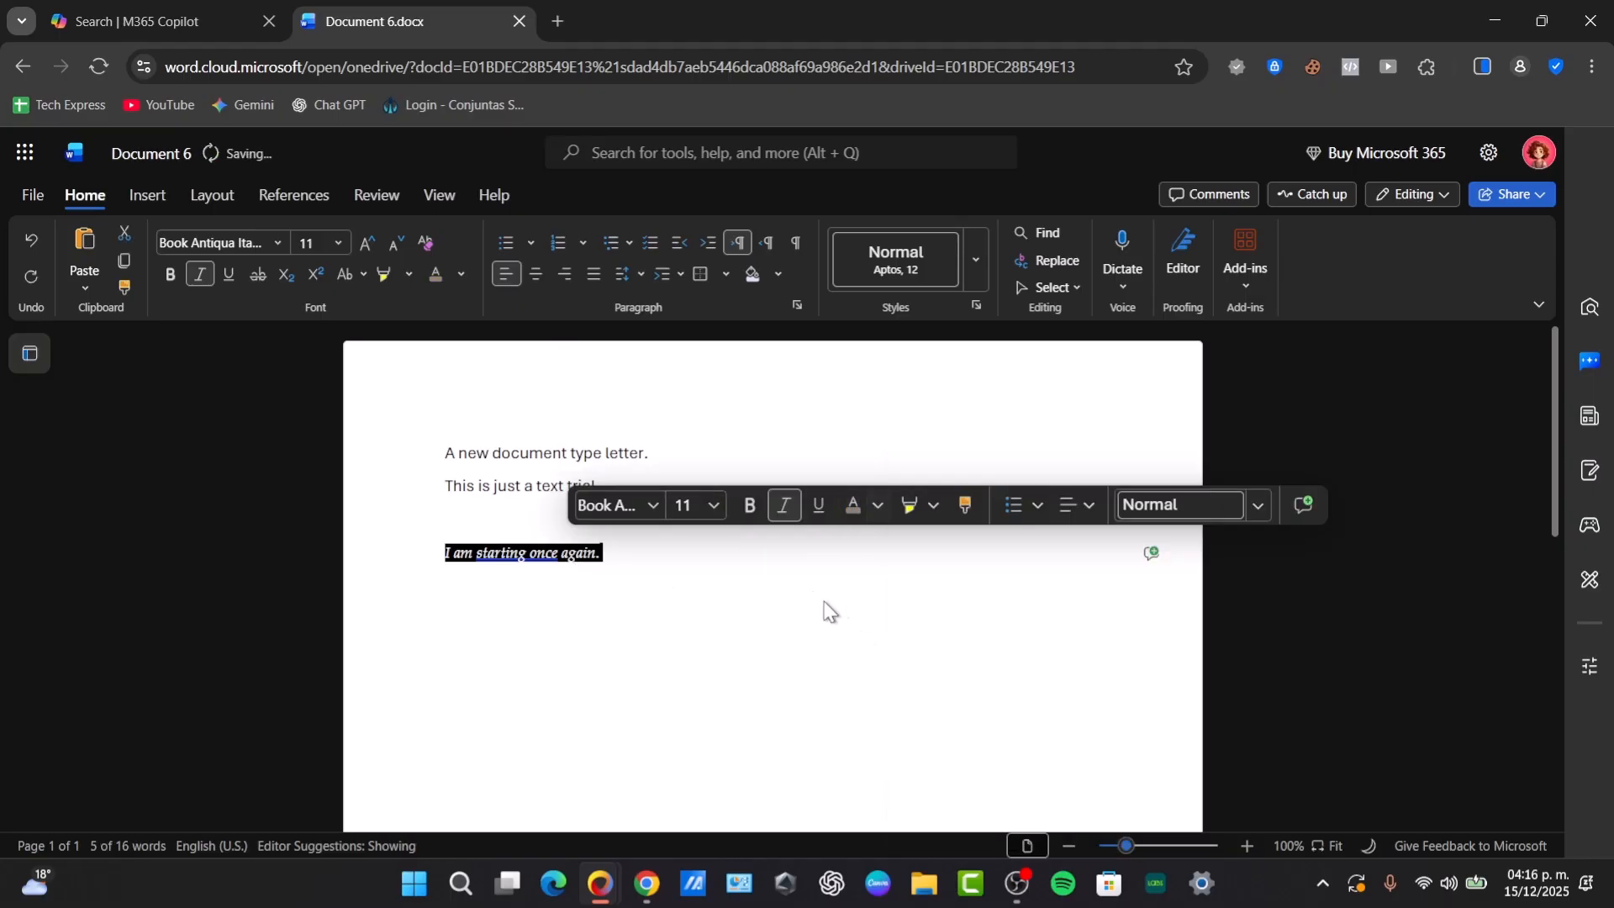
click(691, 552)
click(486, 522)
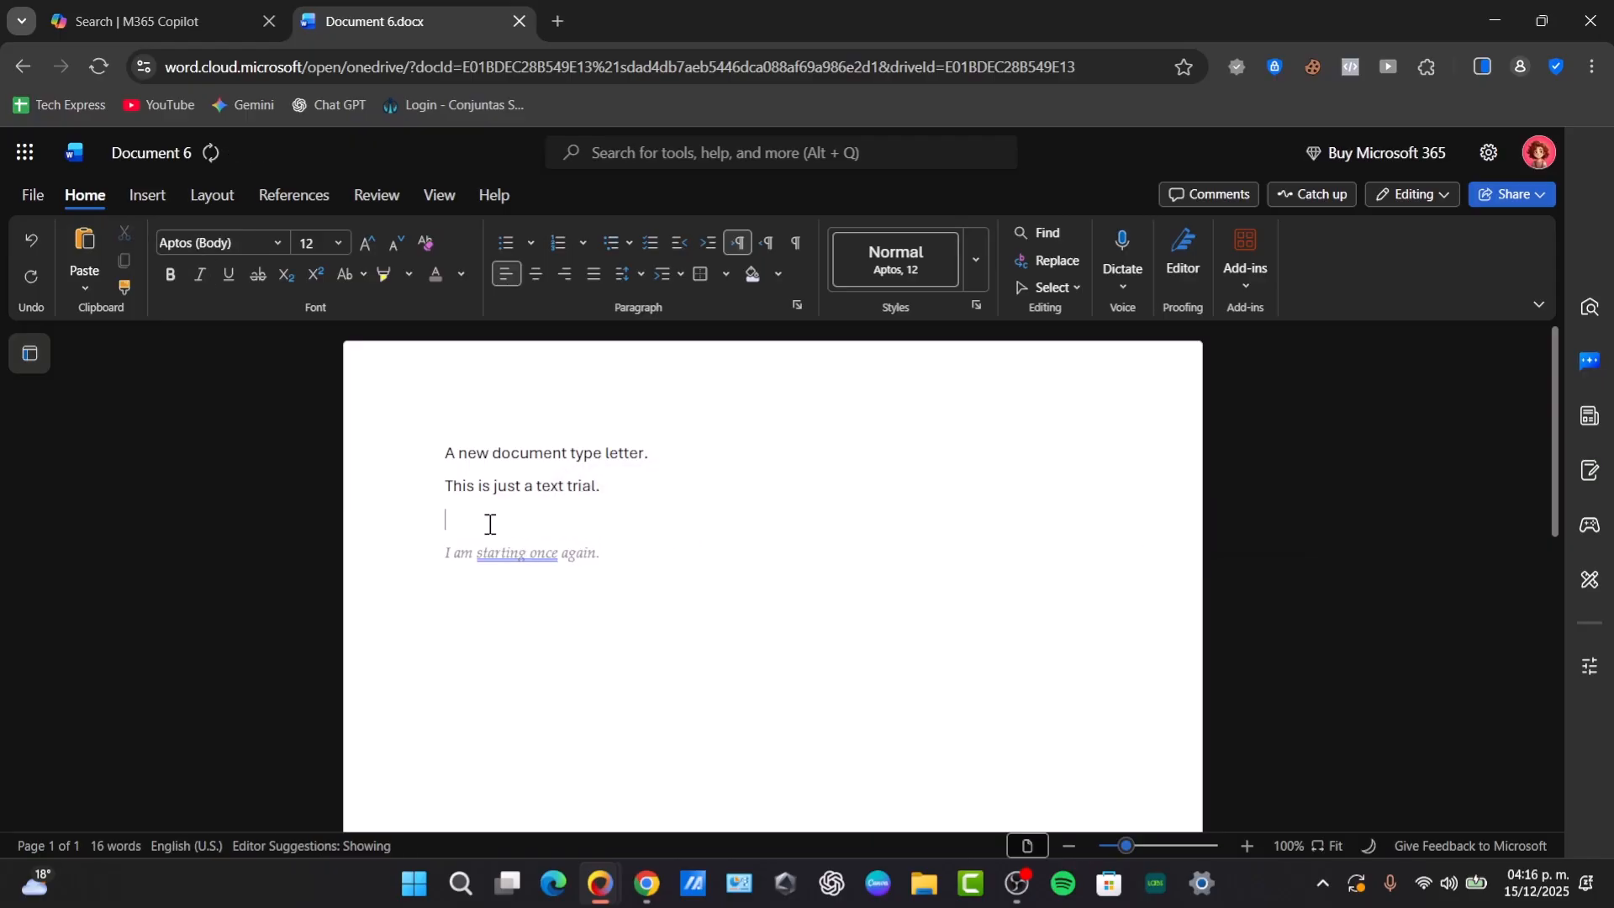
key(BackSpace)
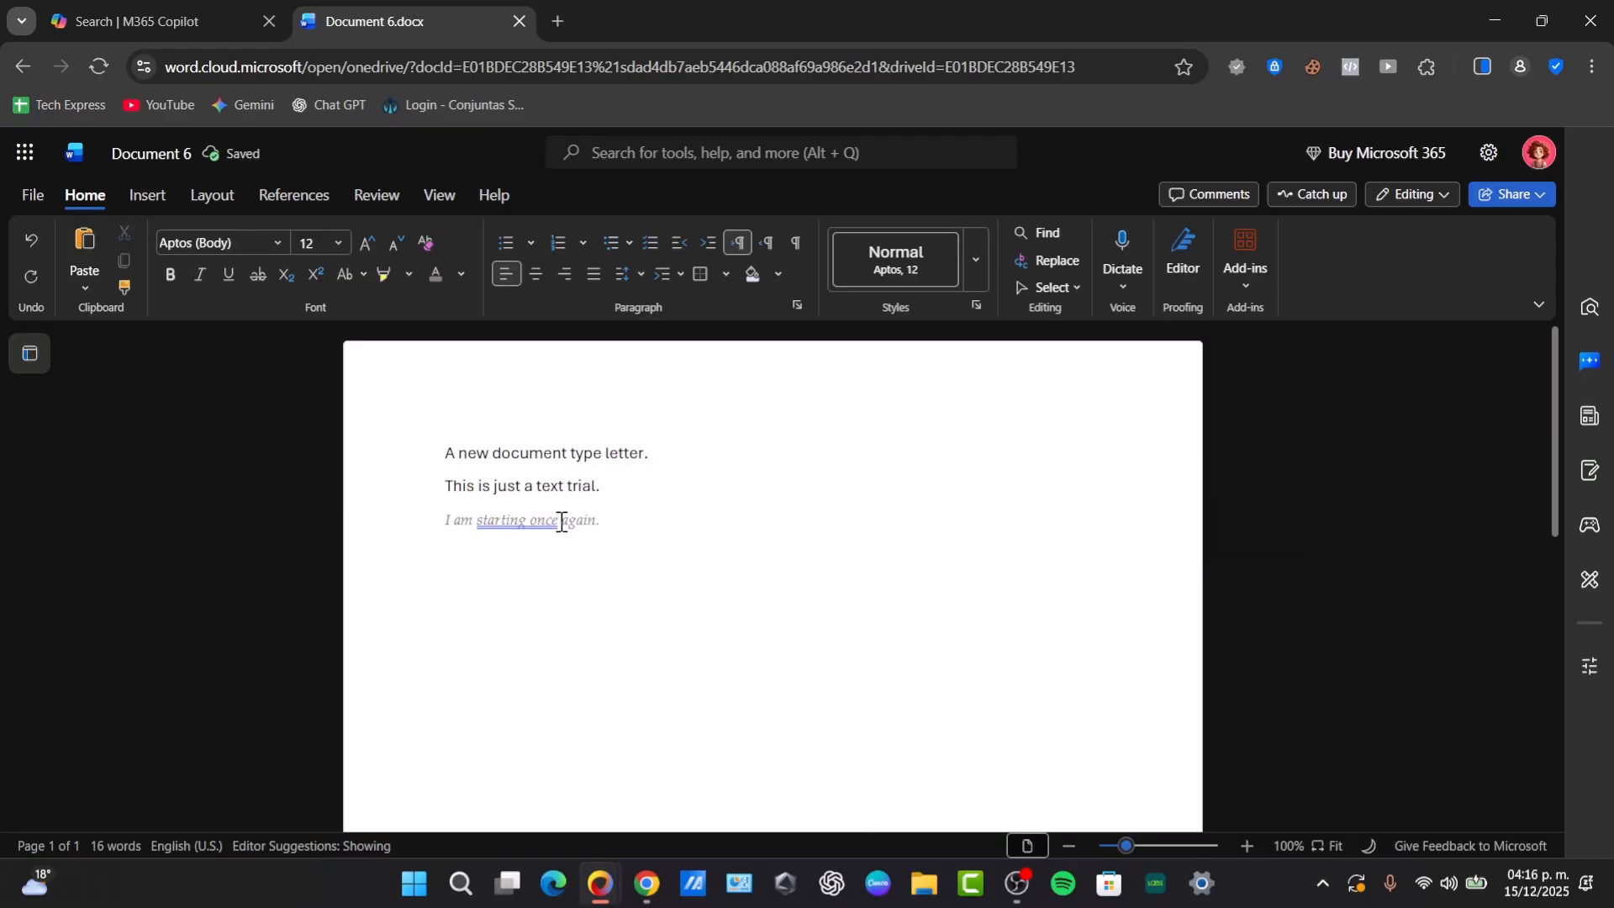
- Review the Editor's grammar suggestion for "starting once" and reword the sentence to "I started once again."
click(524, 523)
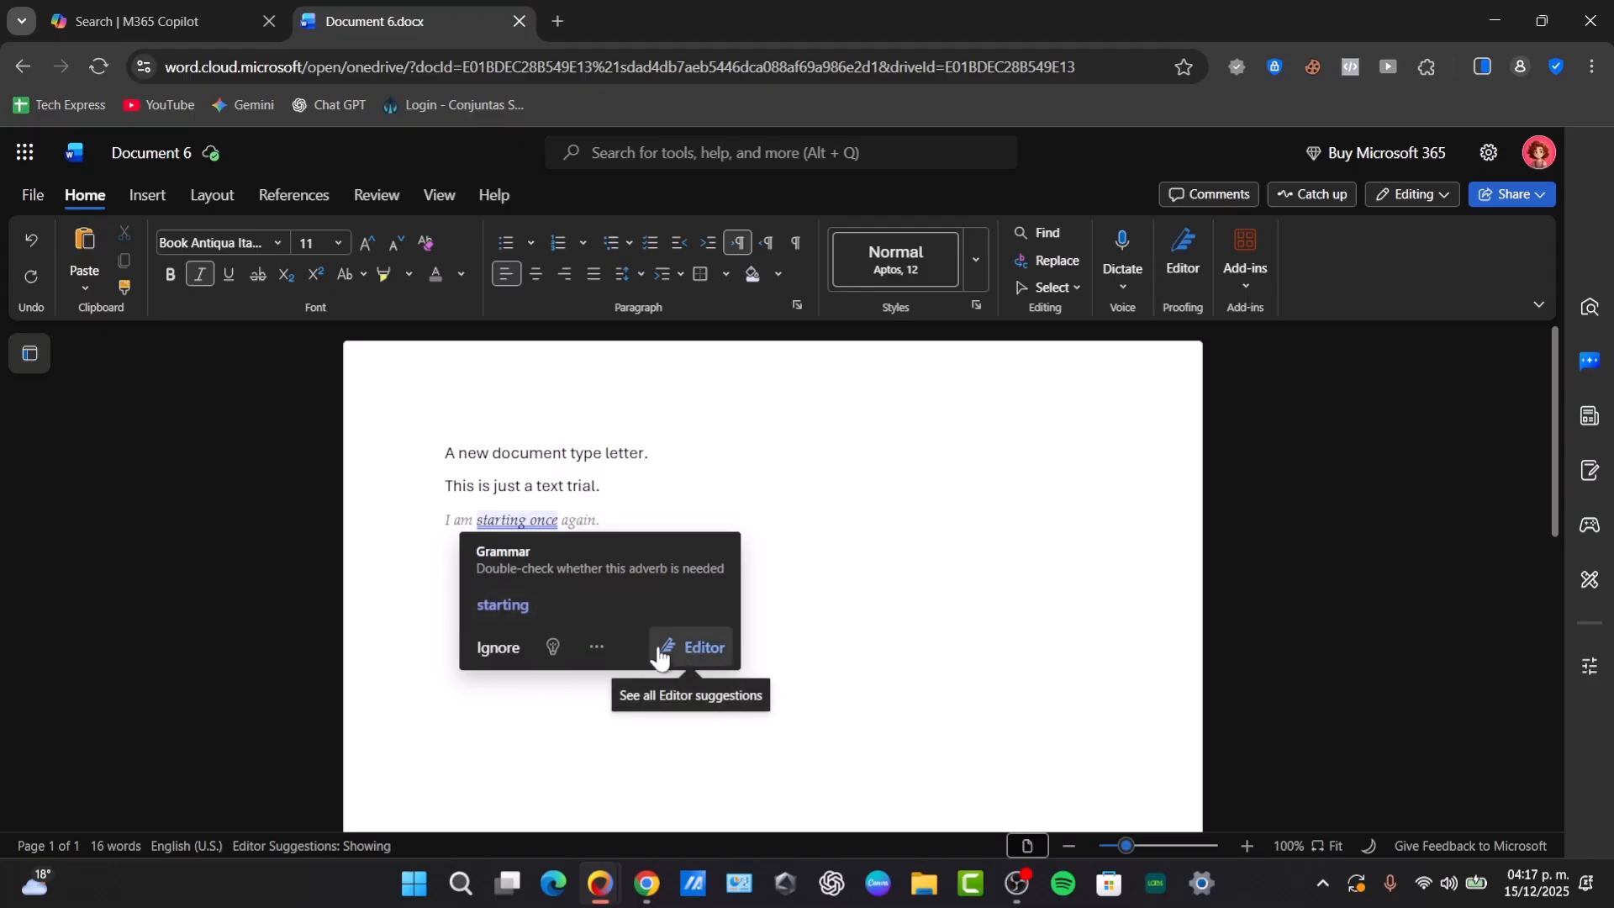
click(554, 649)
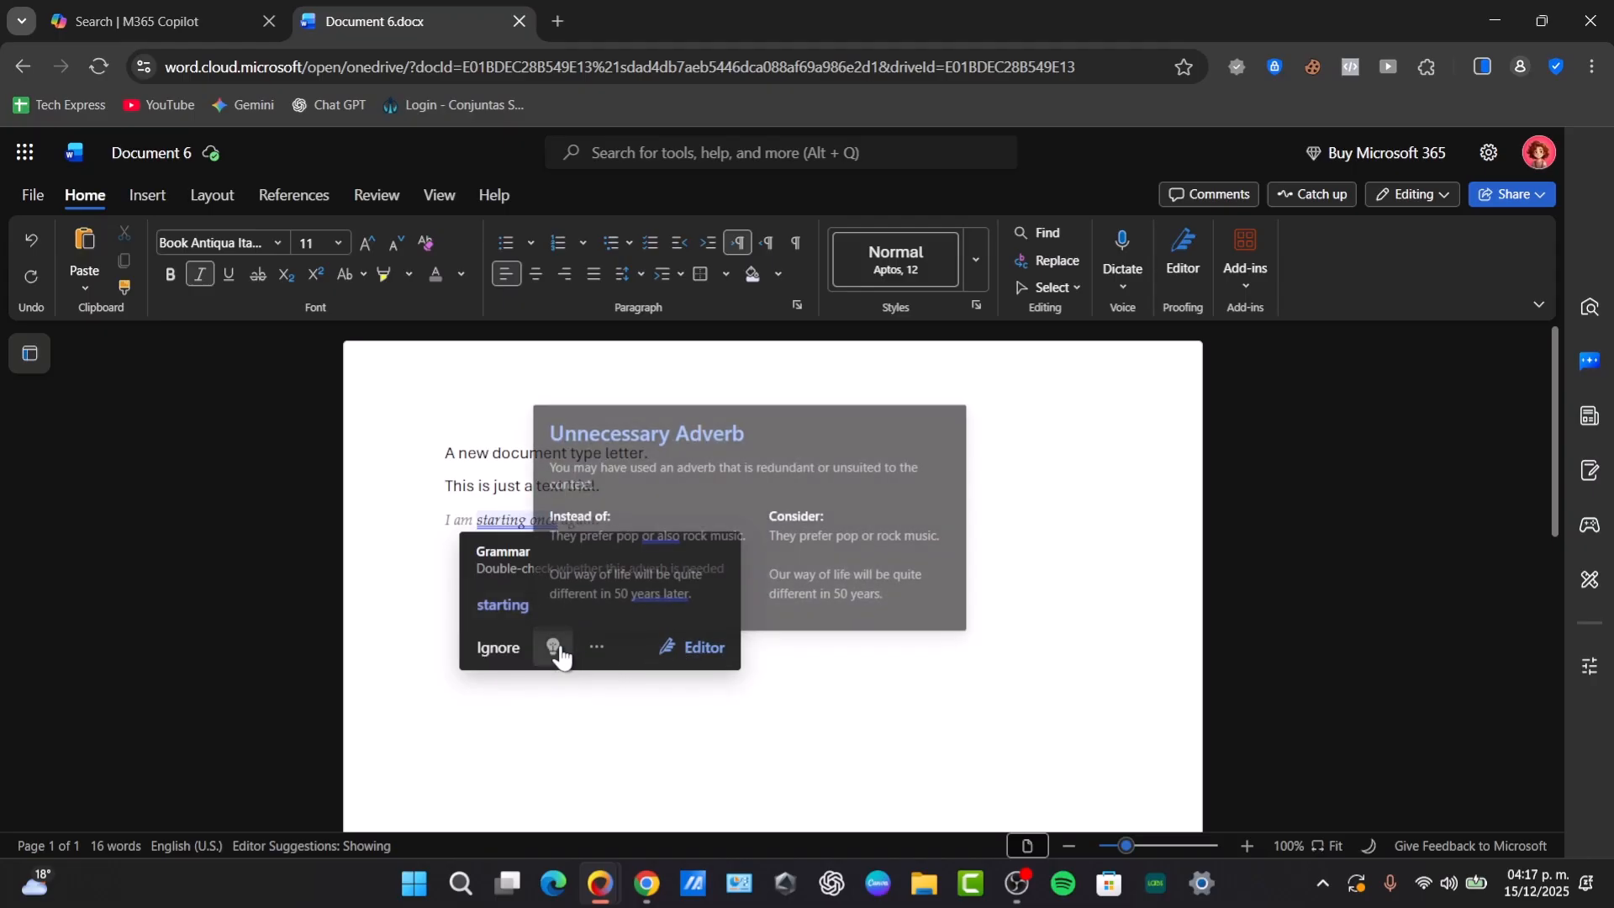
click(680, 645)
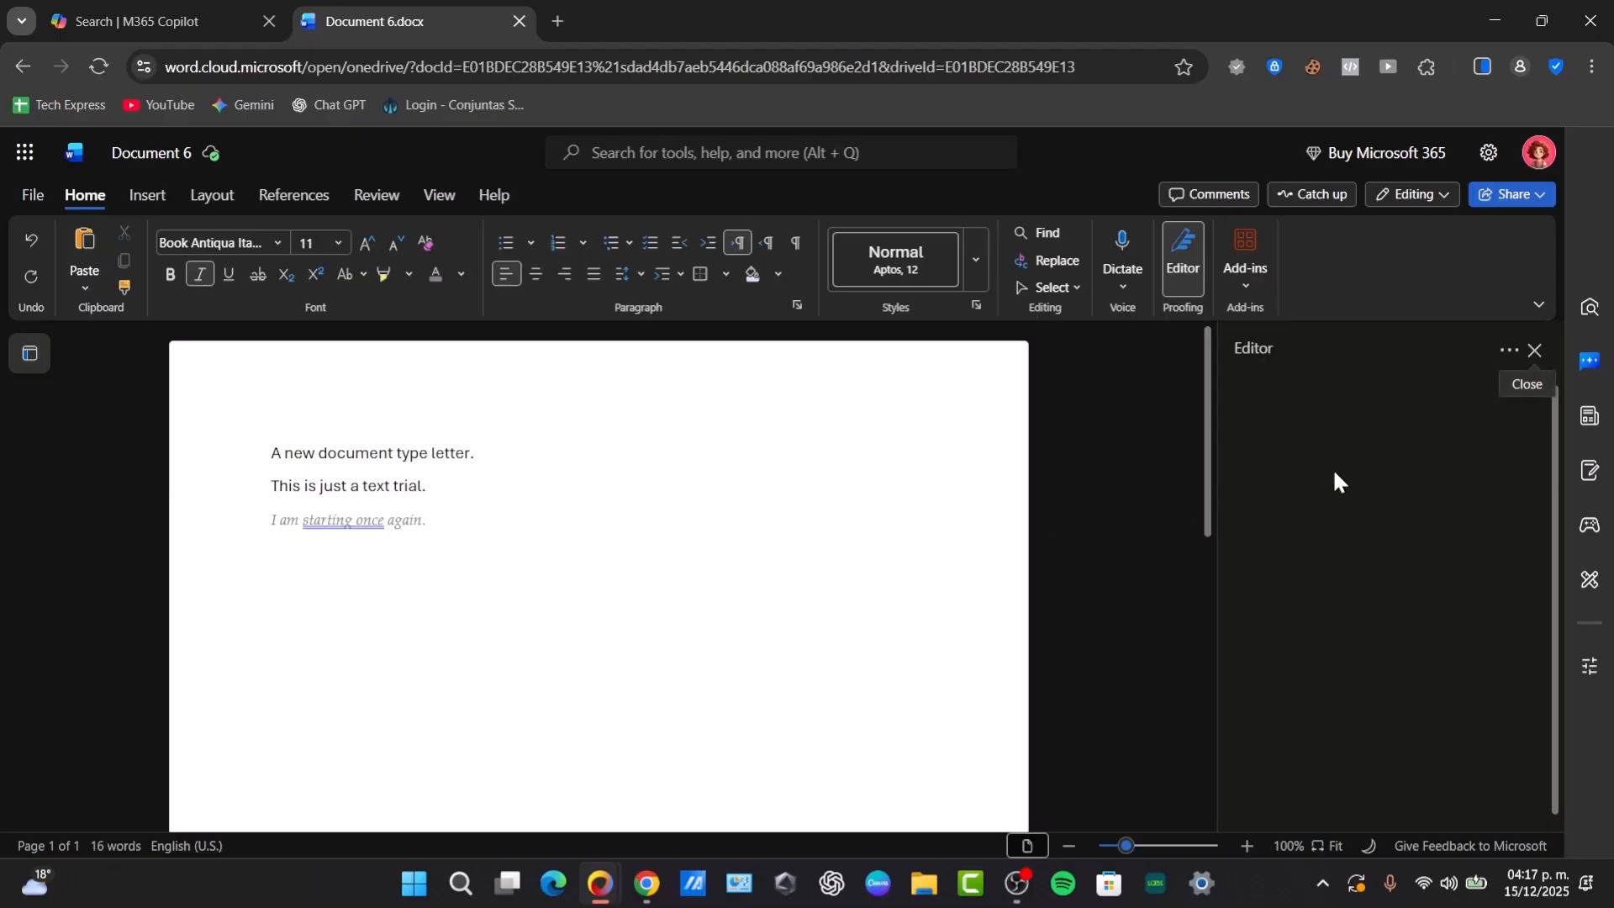
click(363, 523)
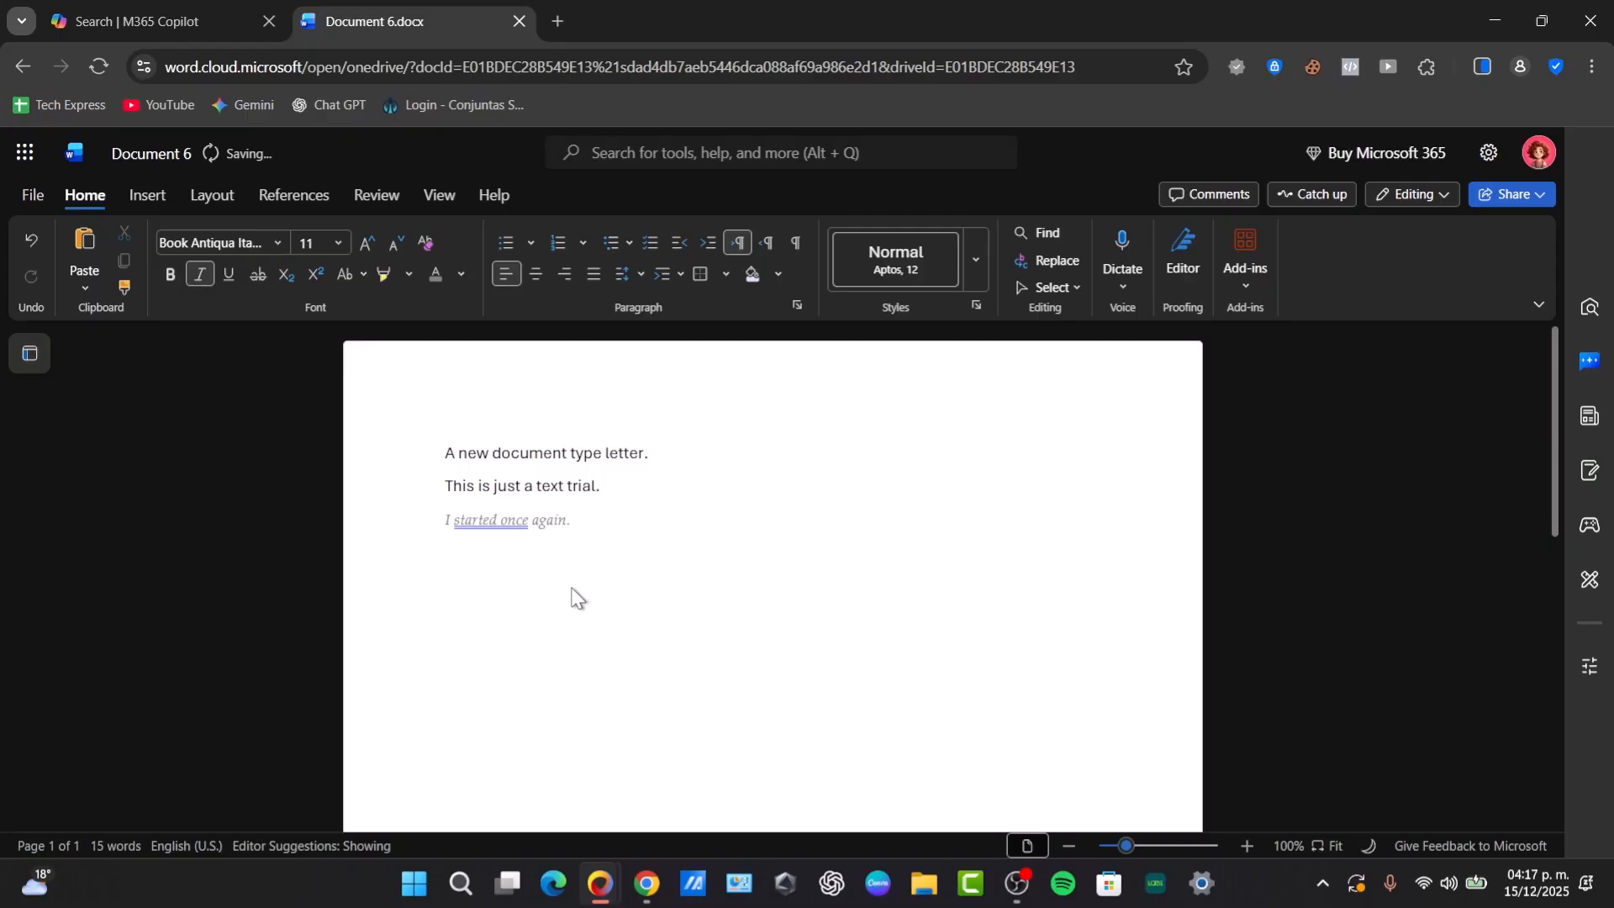
- Paste a copy of all three sentences below the last line and undo the paste
drag(588, 530, 437, 435)
key(ctrl+c)
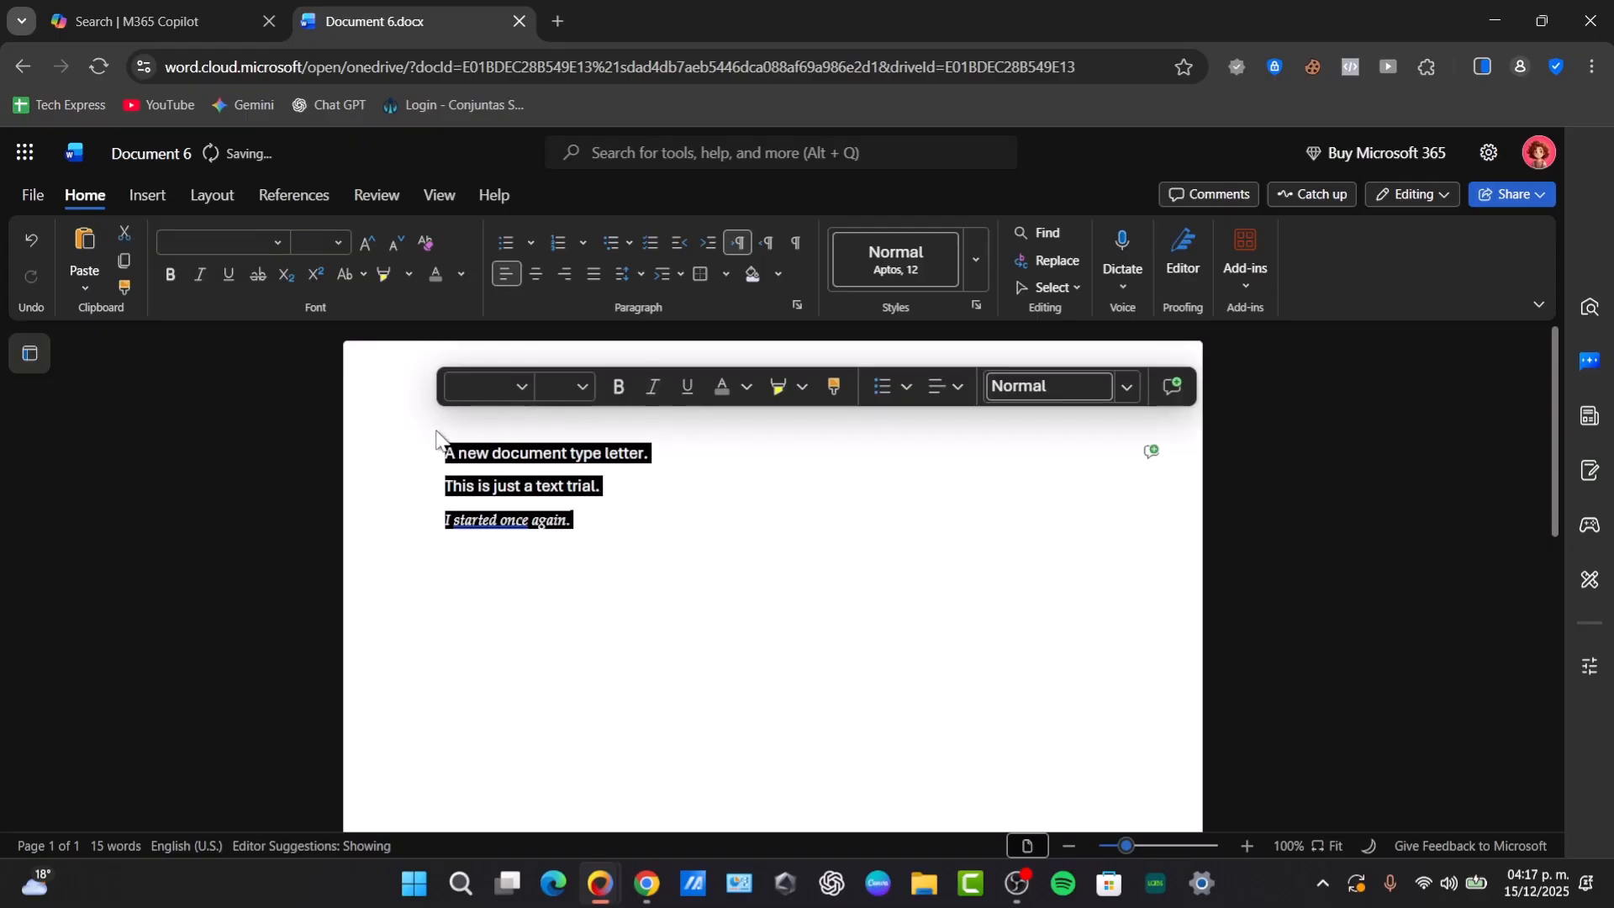
click(627, 529)
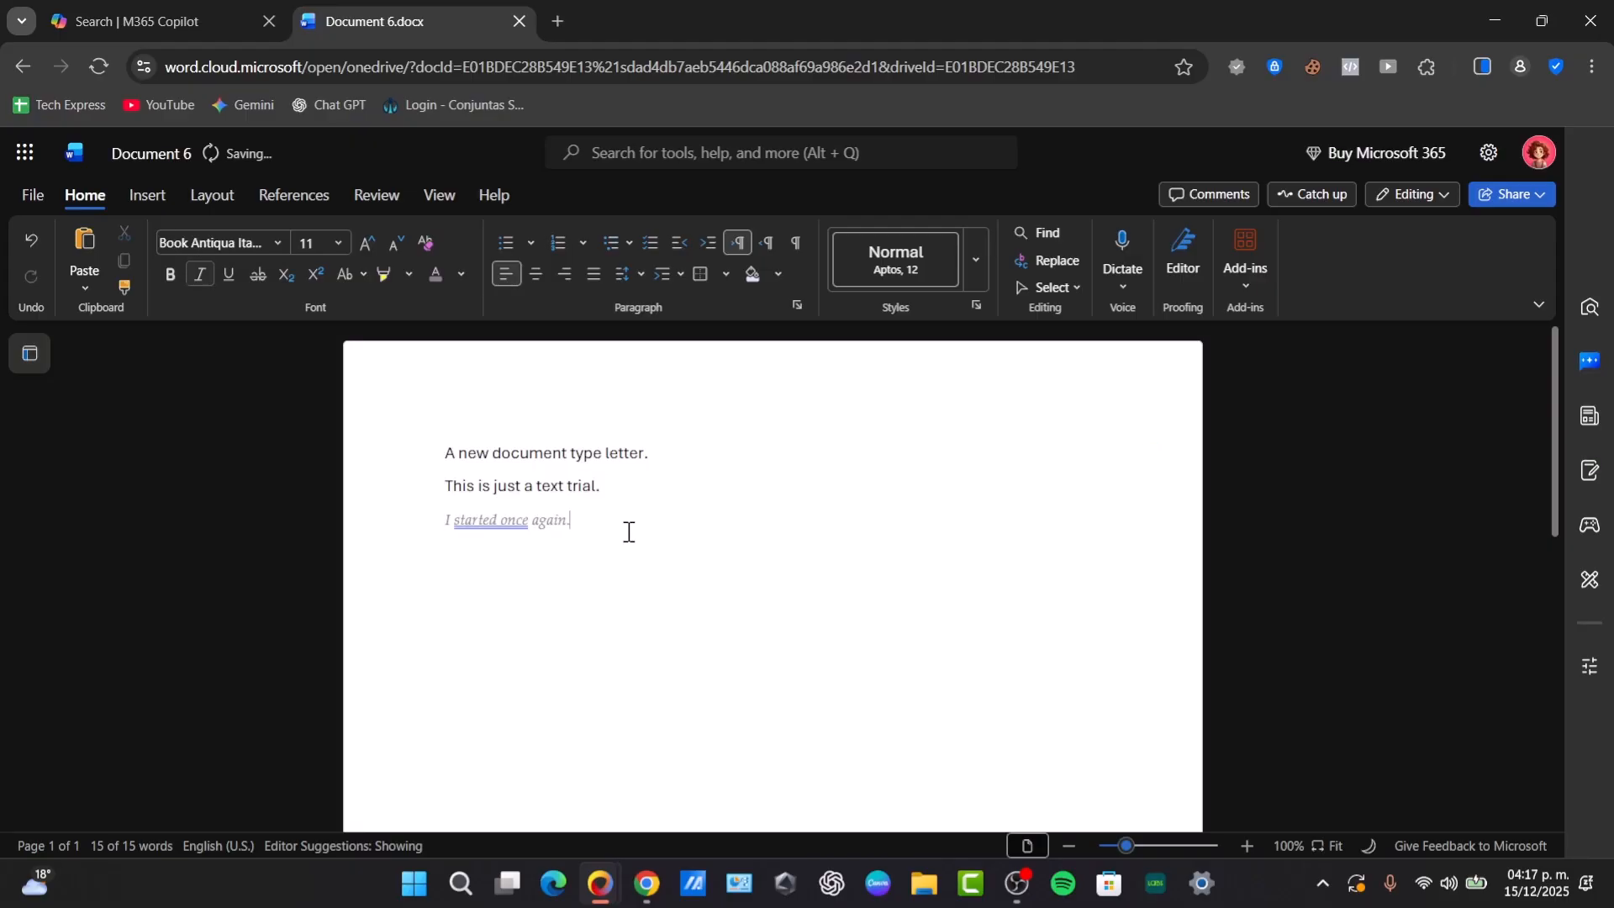
key(Return)
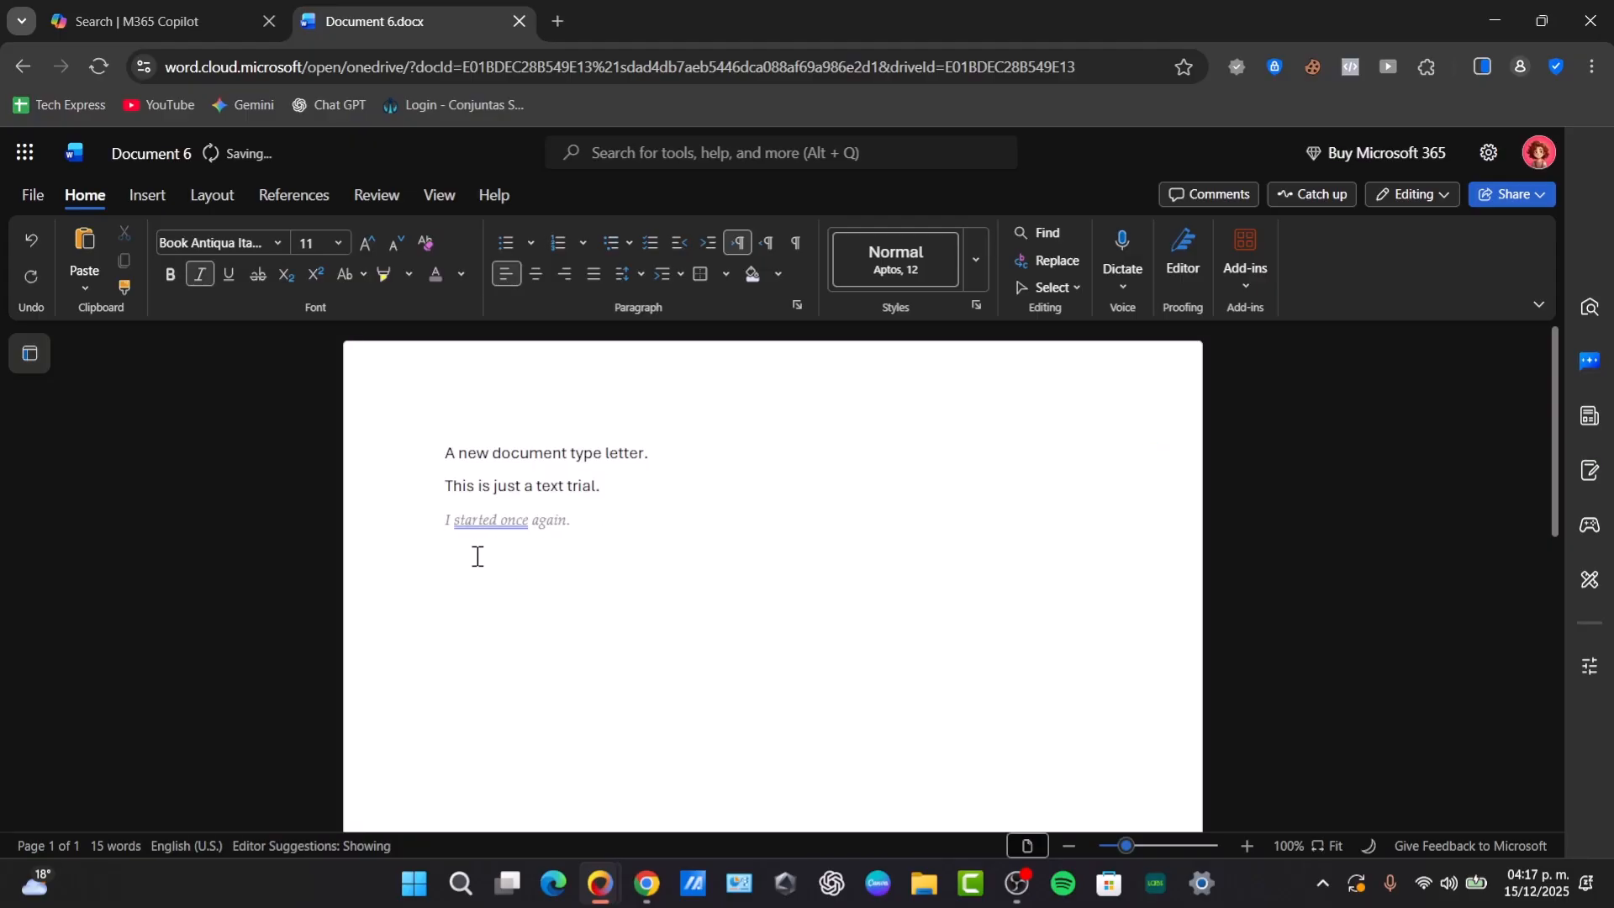
key(ctrl+v)
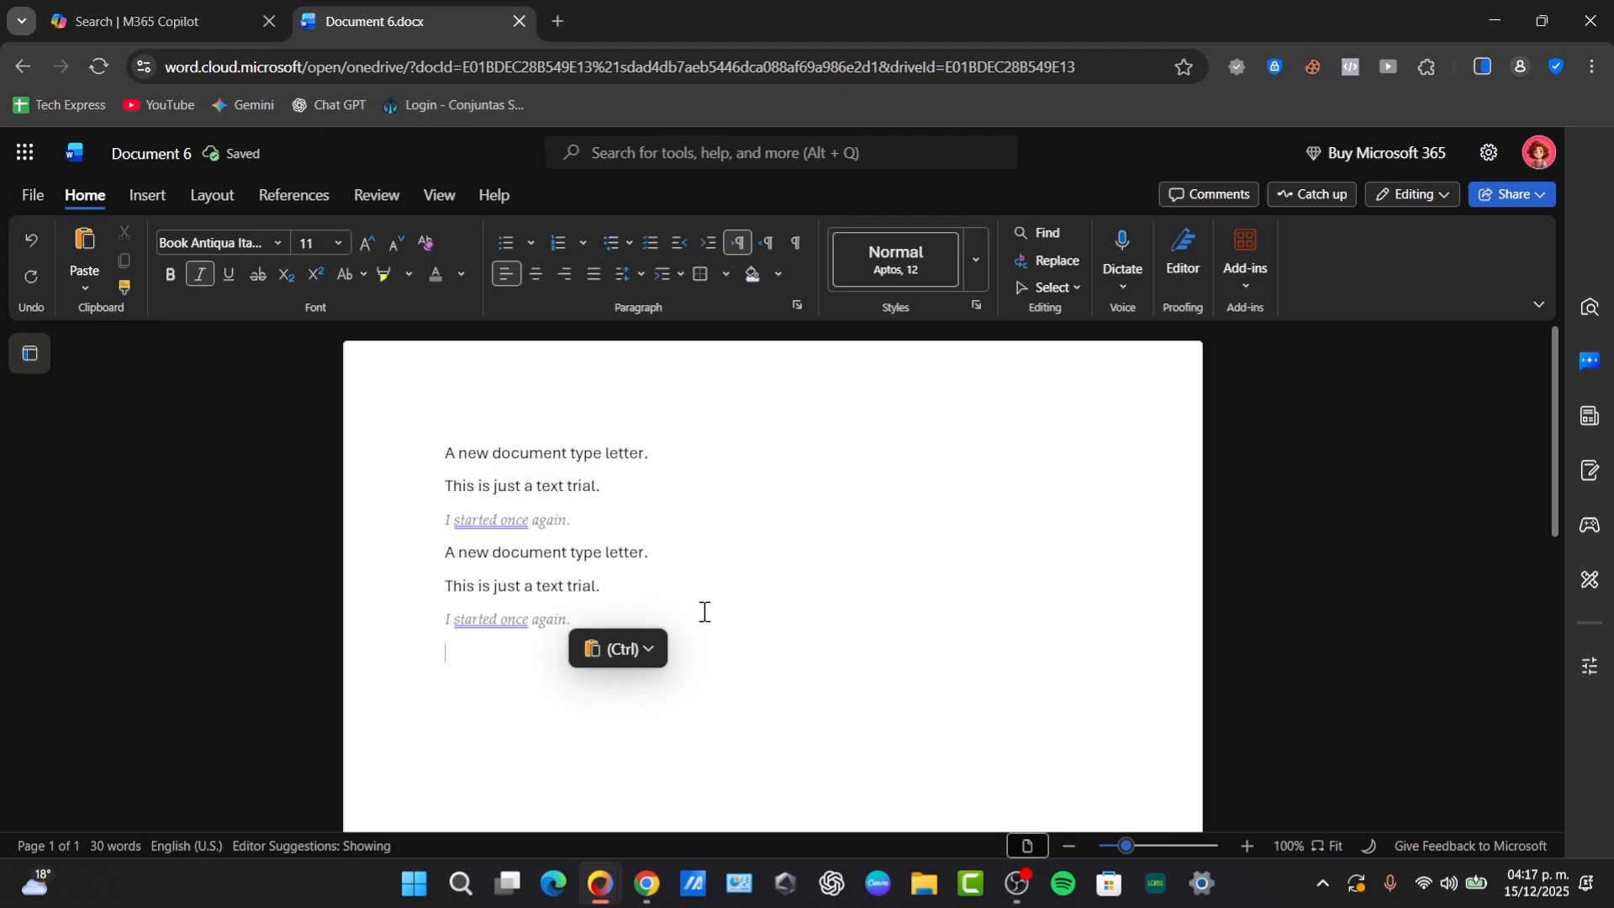
key(ctrl+z)
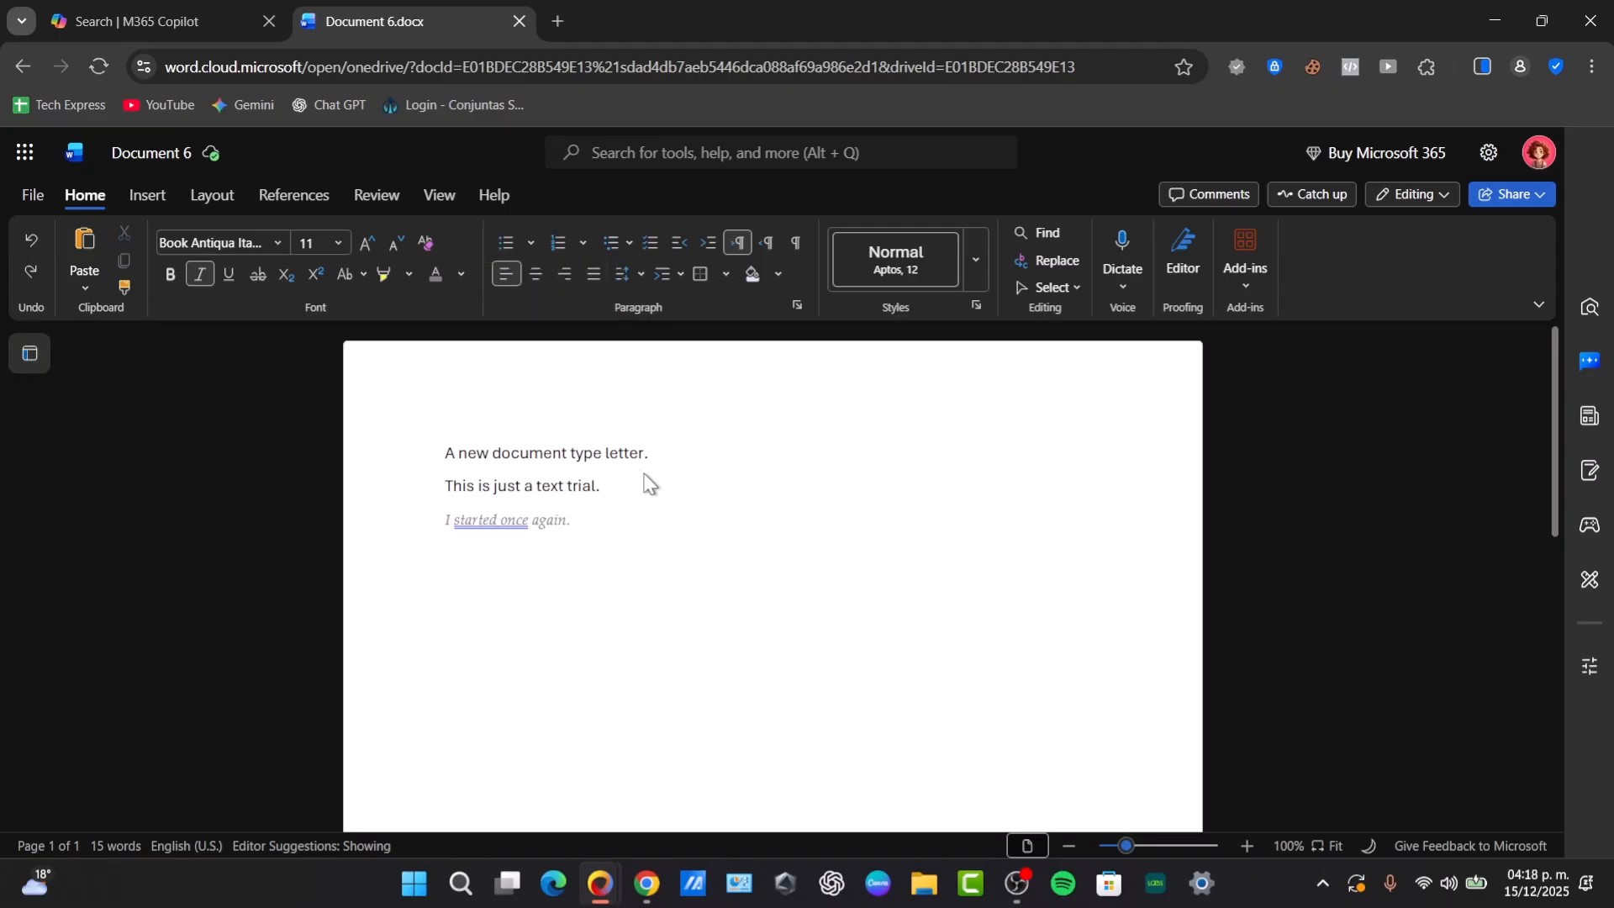
- Make the word "text" bold in the sentence "This is just a text trial."
double_click(550, 487)
click(170, 274)
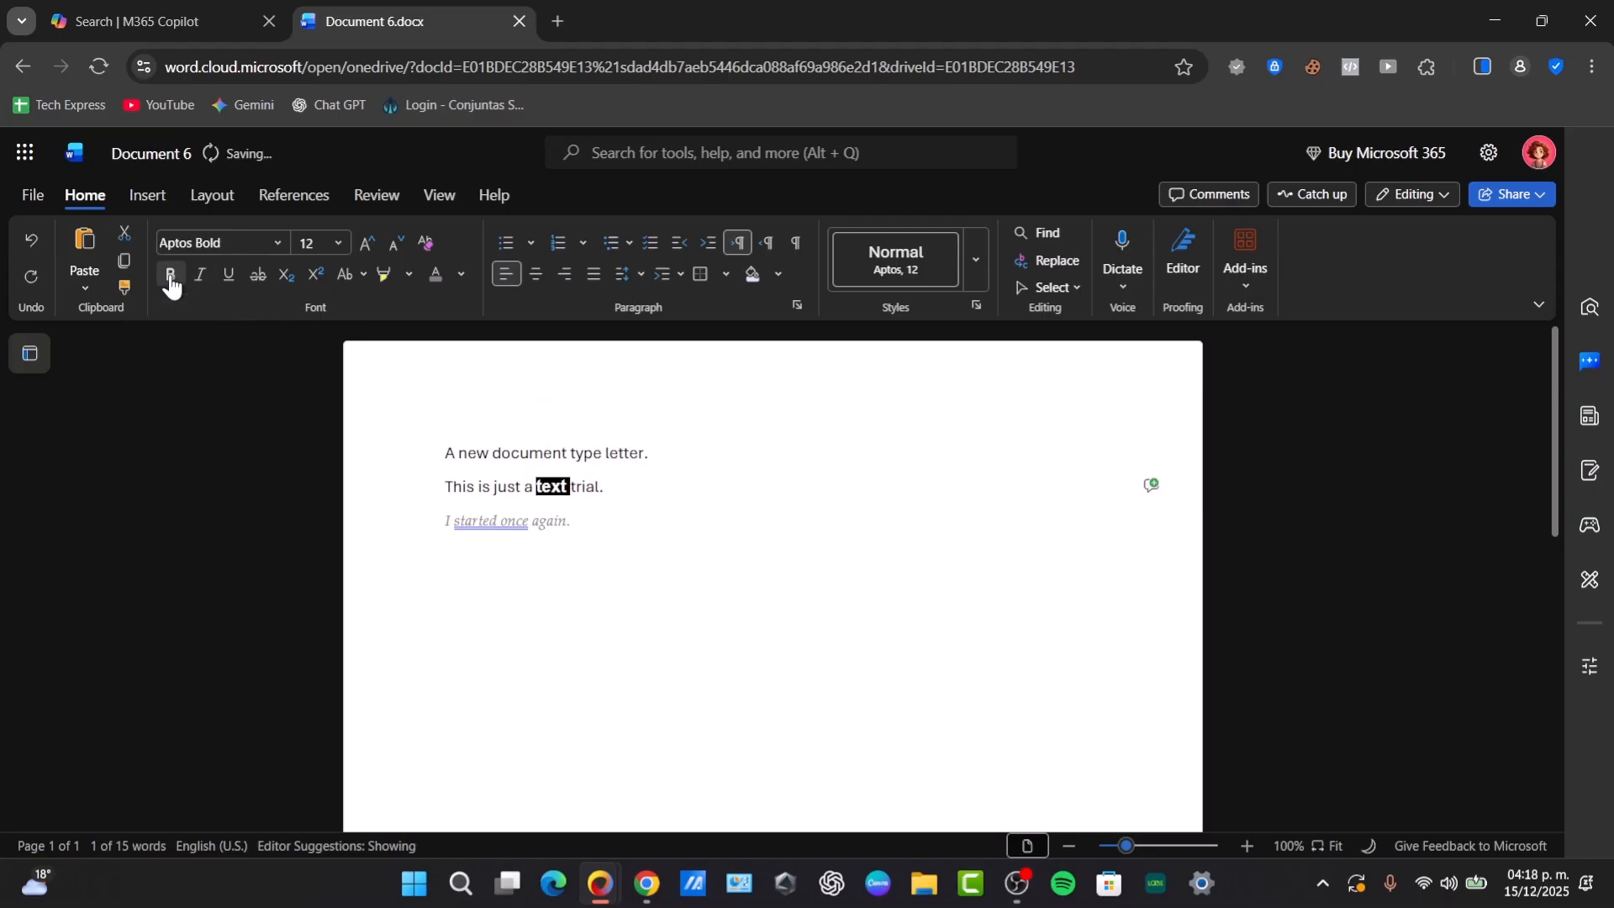
click(602, 487)
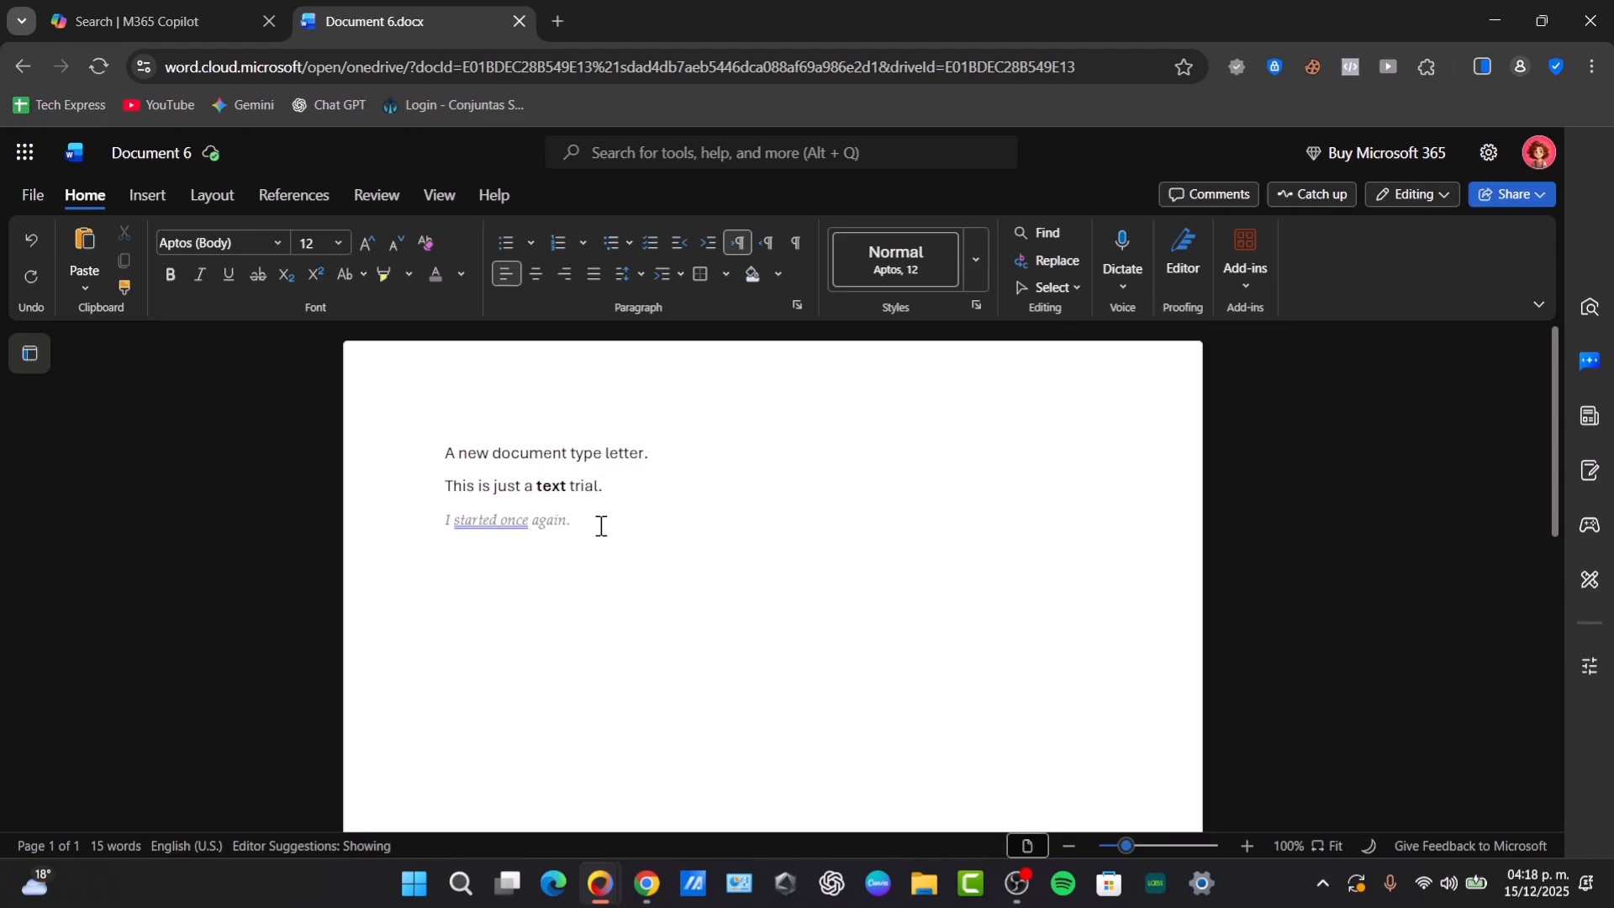
- Center all three sentences on the page
drag(584, 522, 446, 454)
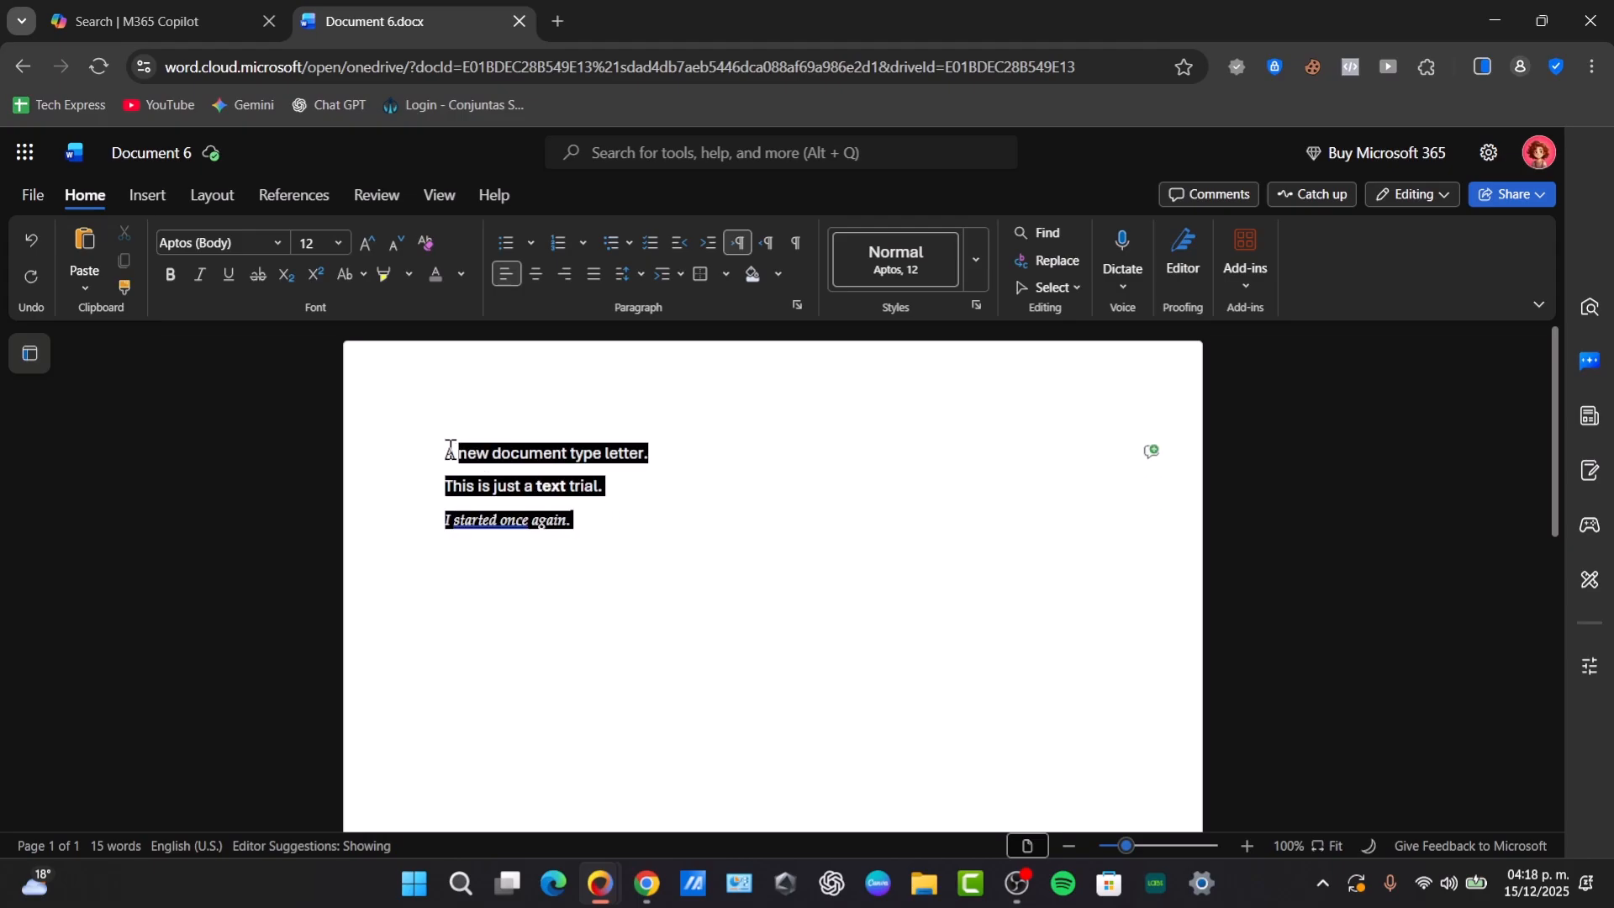
click(535, 282)
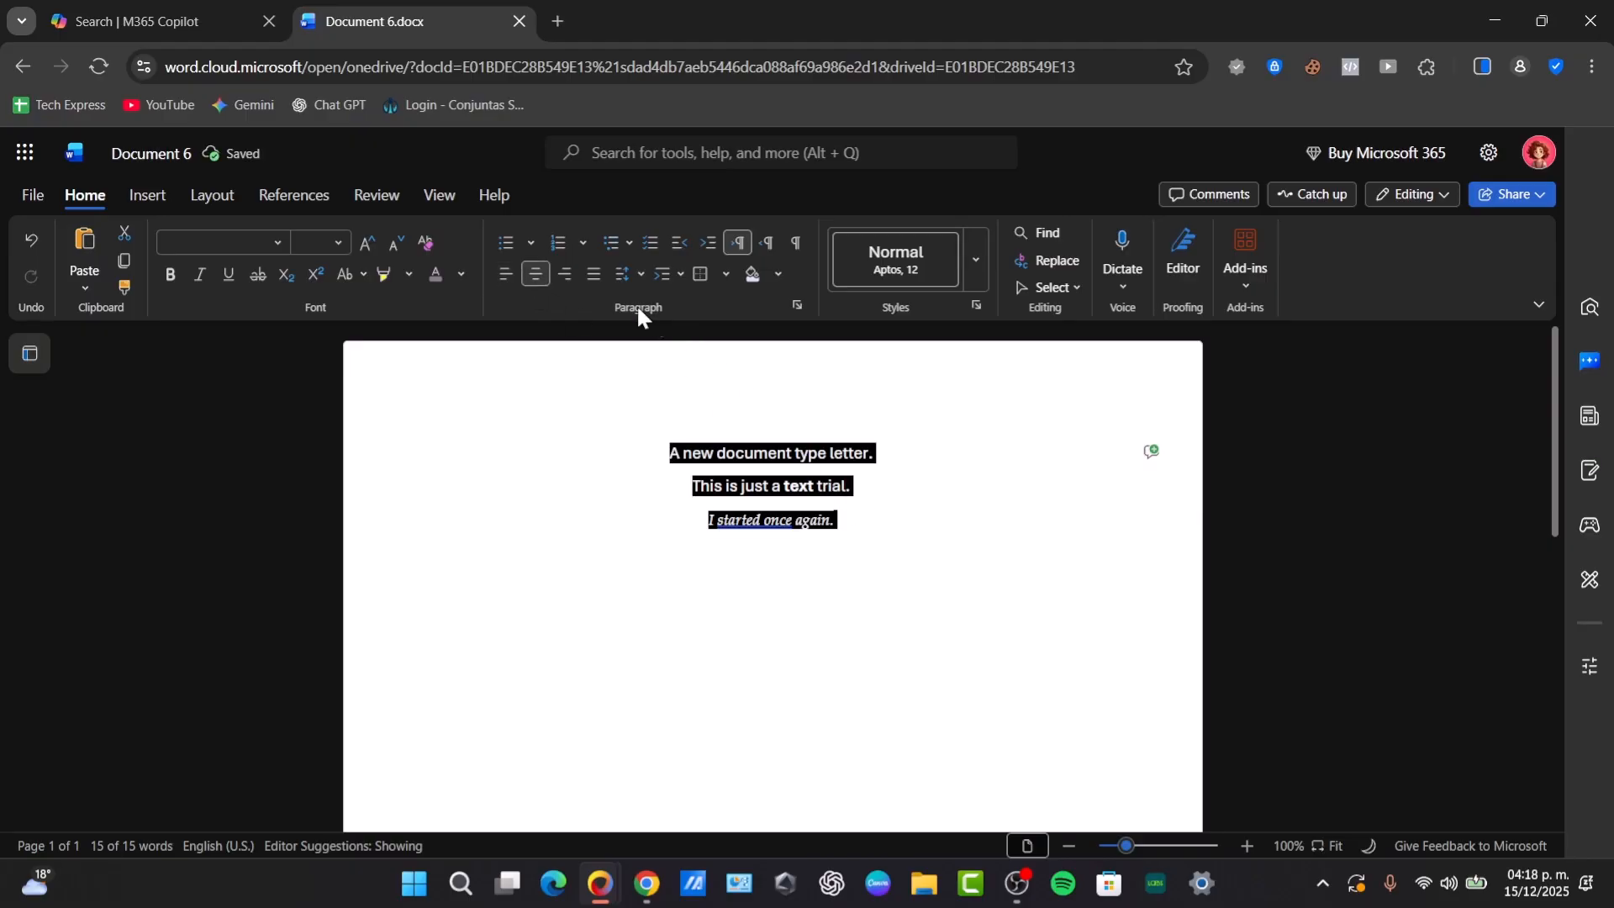
click(900, 522)
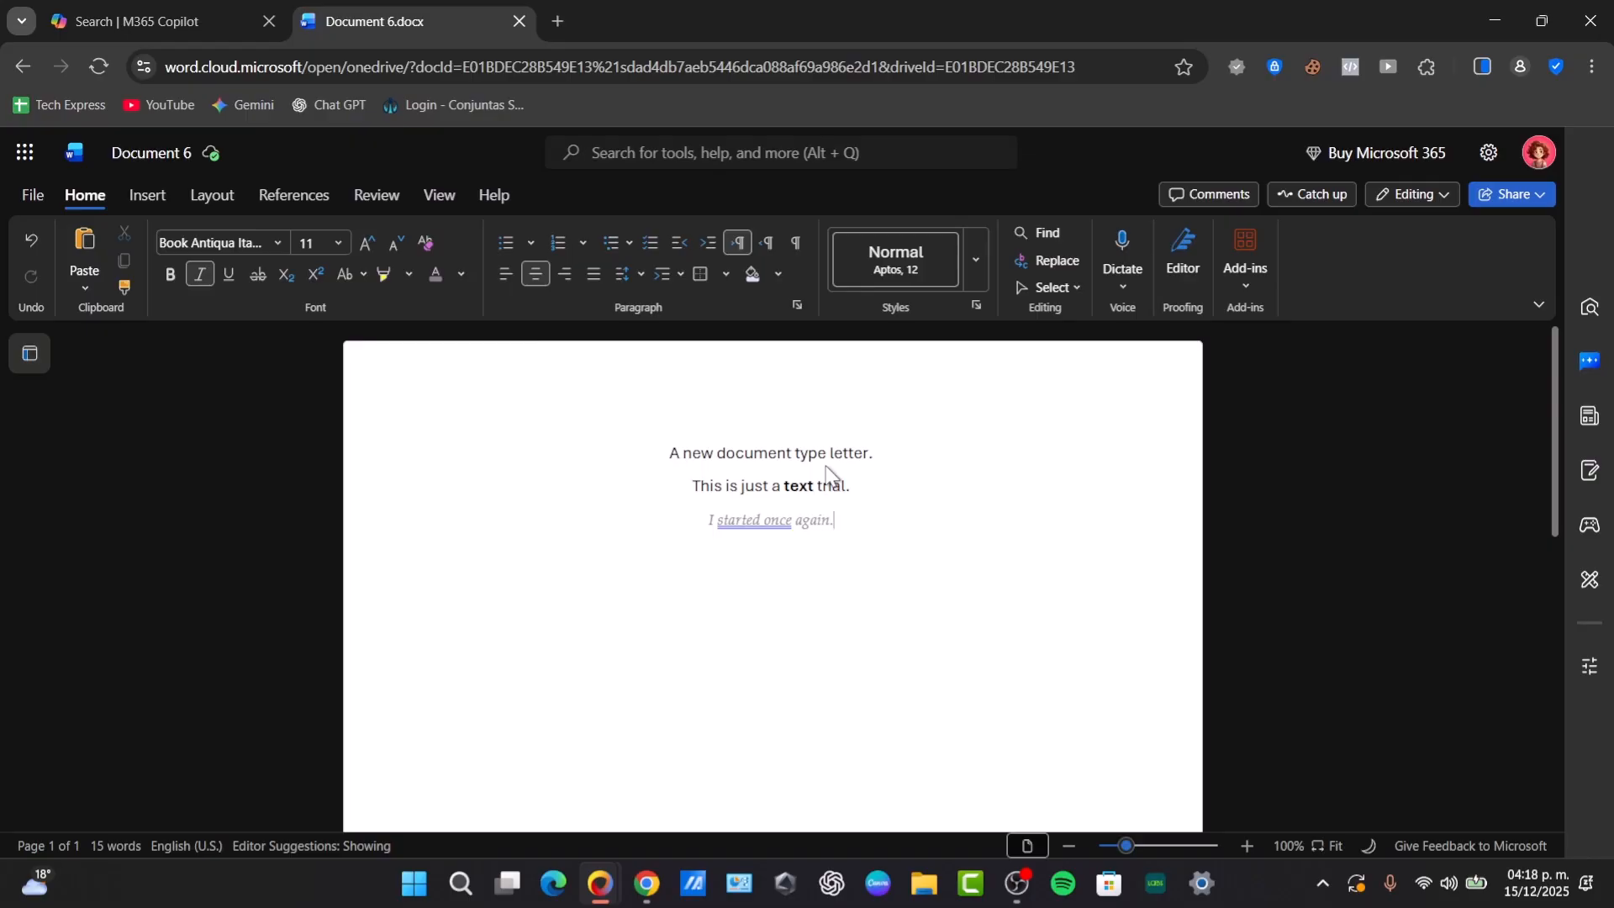
- Add the sentence "I am now starting to write again." on a new line below the last one
key(Return)
text(s)
text( am now )
text(starting t)
text(o write again)
text(.)
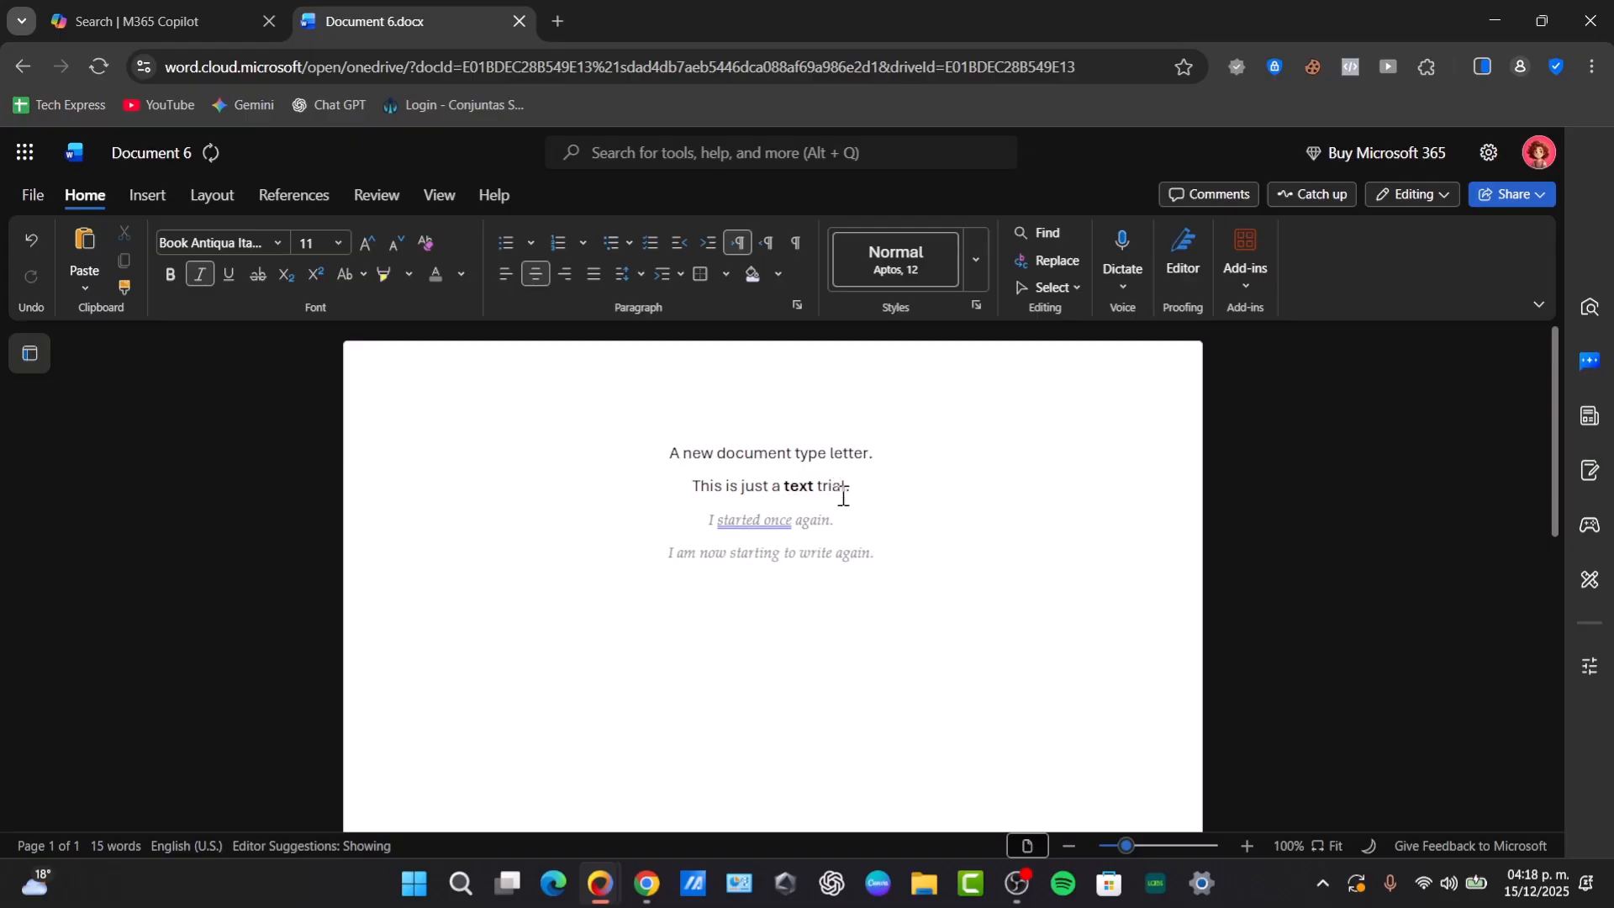
- Remove the italics from "I am now starting to write again." and set its font to Aptos Display in black
triple_click(801, 550)
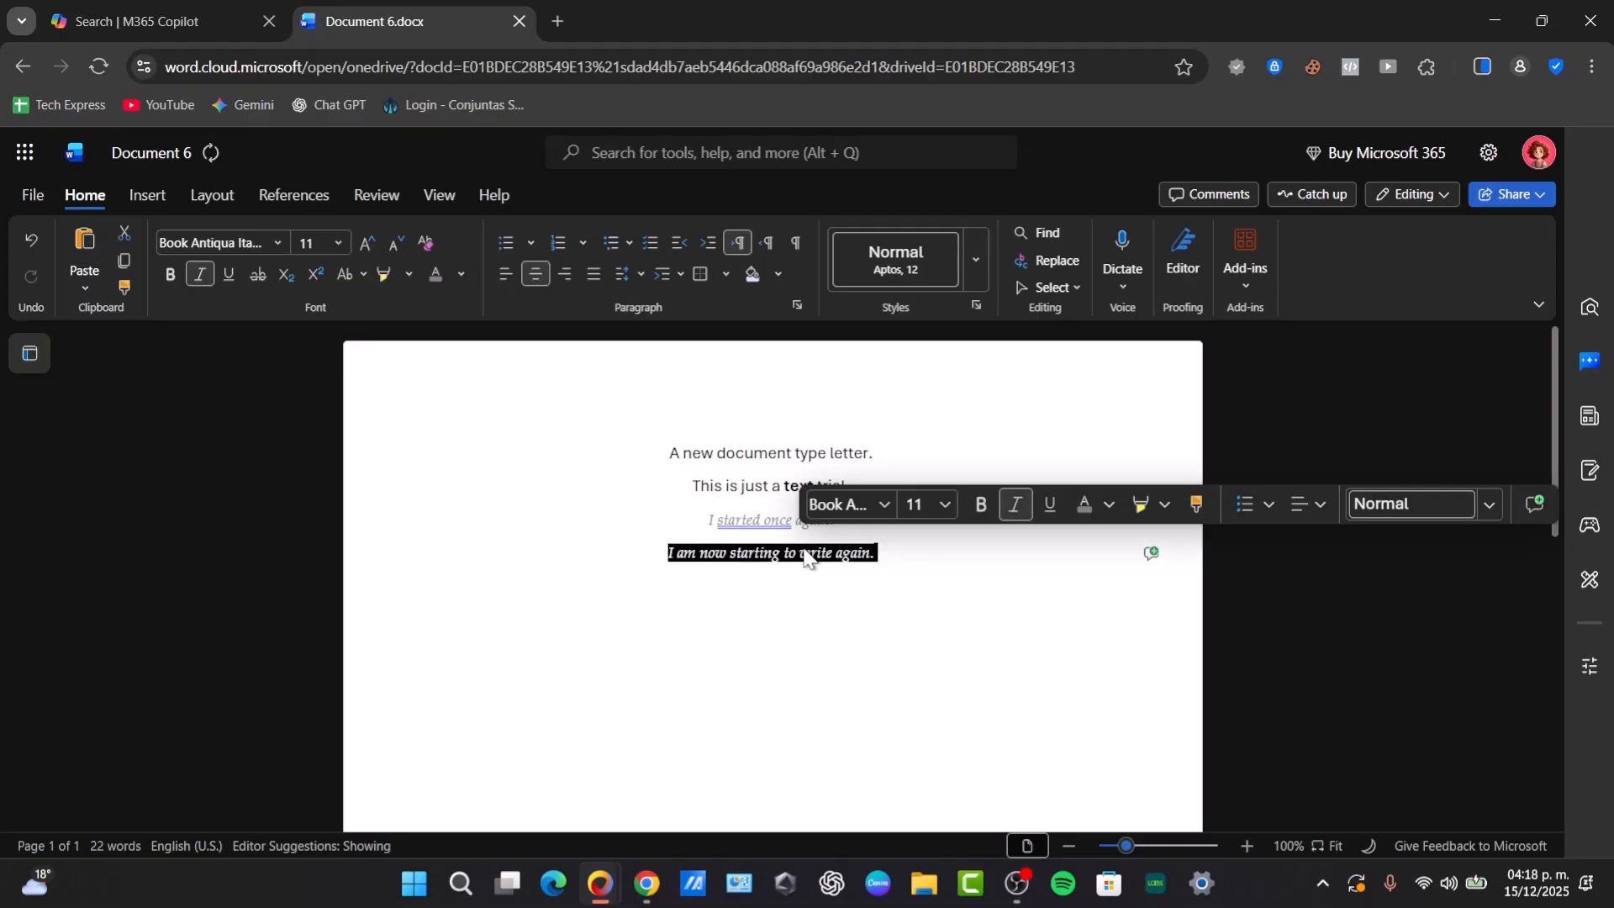
click(1016, 505)
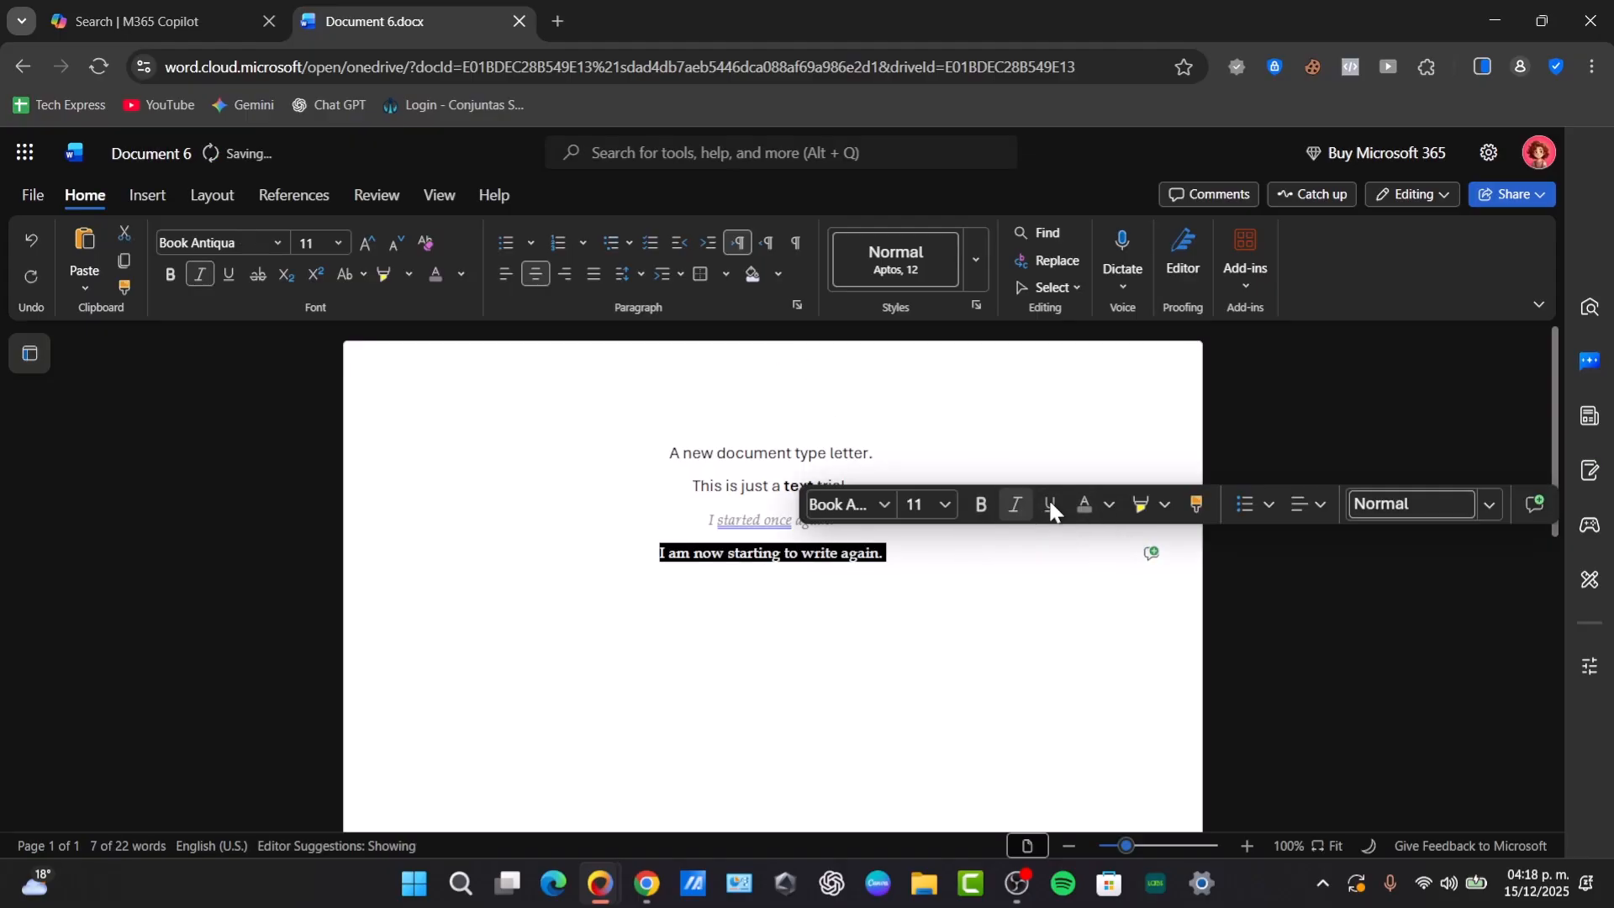
click(1111, 504)
click(836, 504)
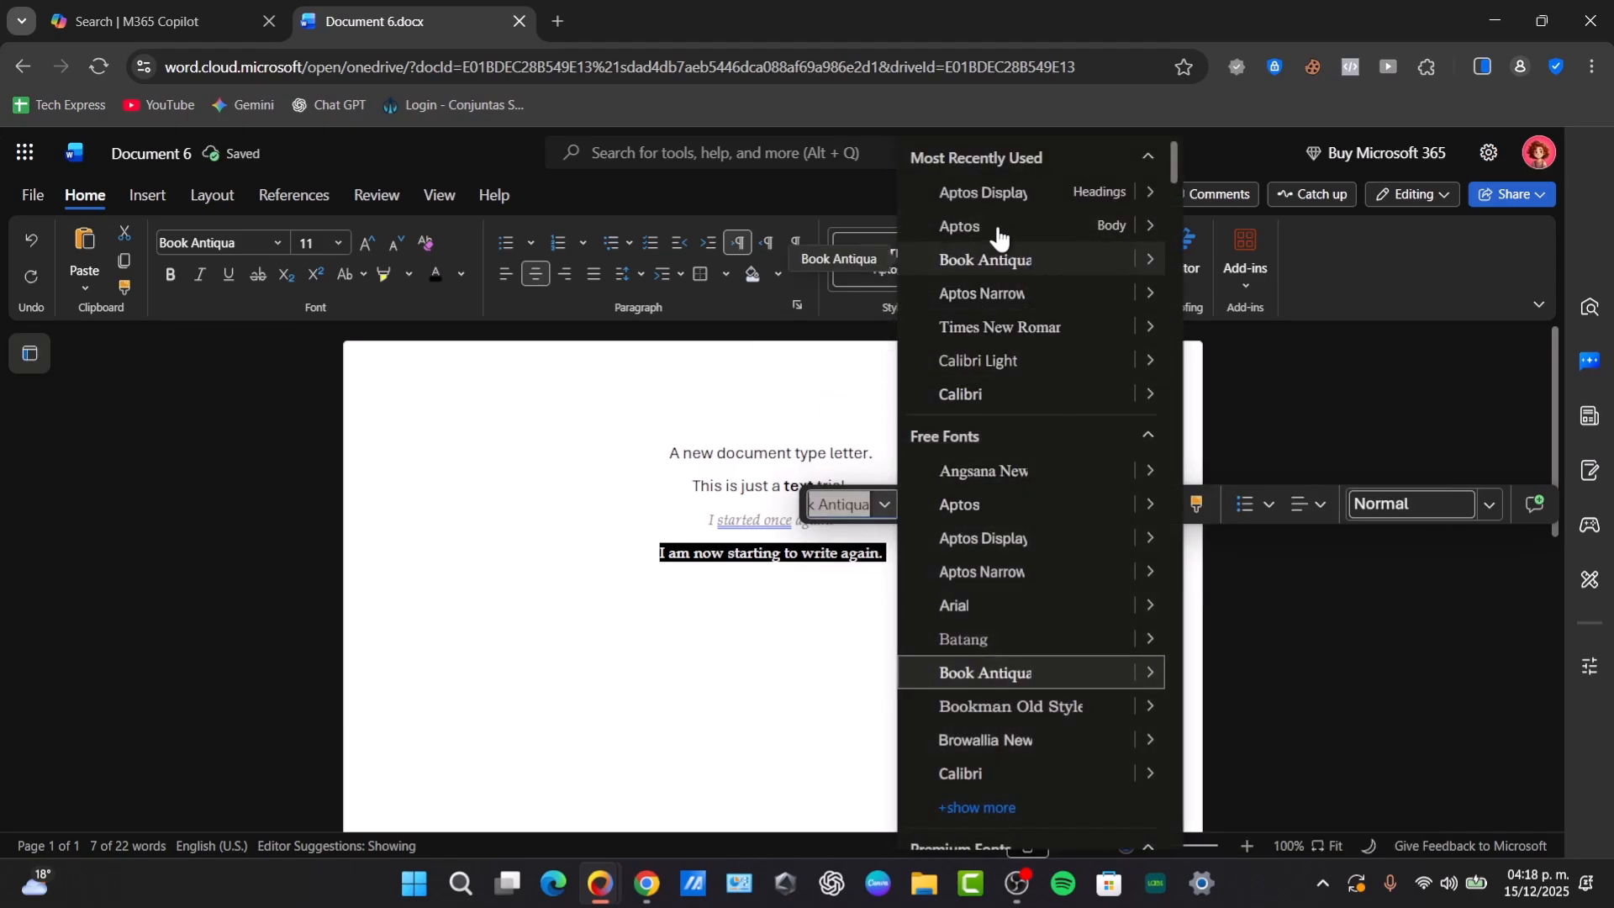
click(1022, 195)
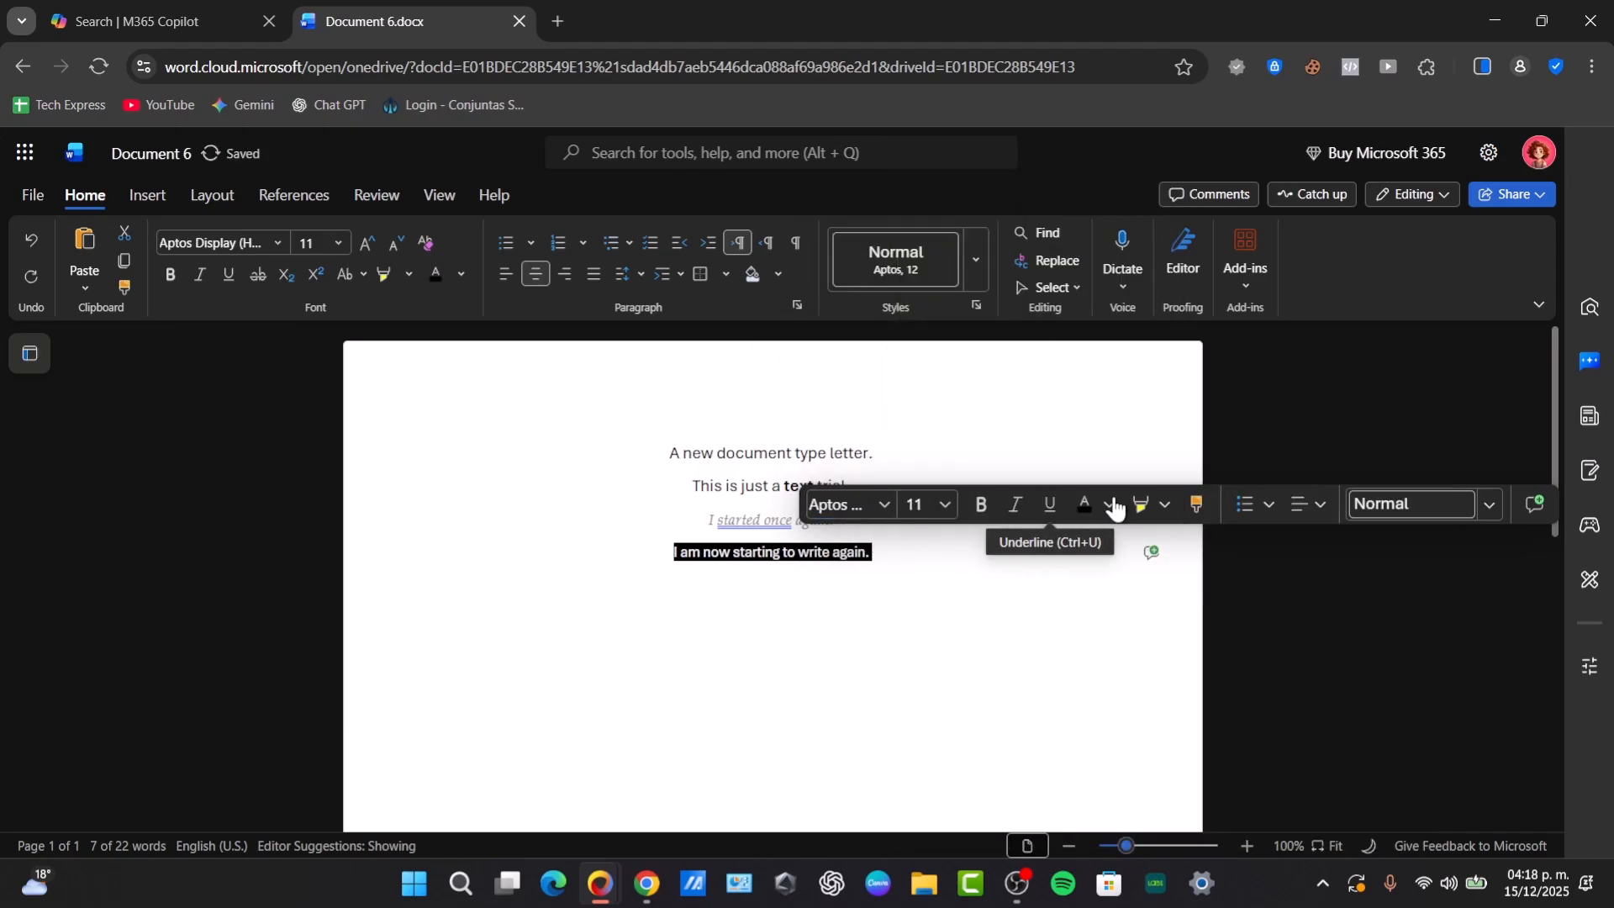
- Left-align the sentence "I am now starting to write again." and place the cursor on the empty line below it
click(506, 274)
click(605, 578)
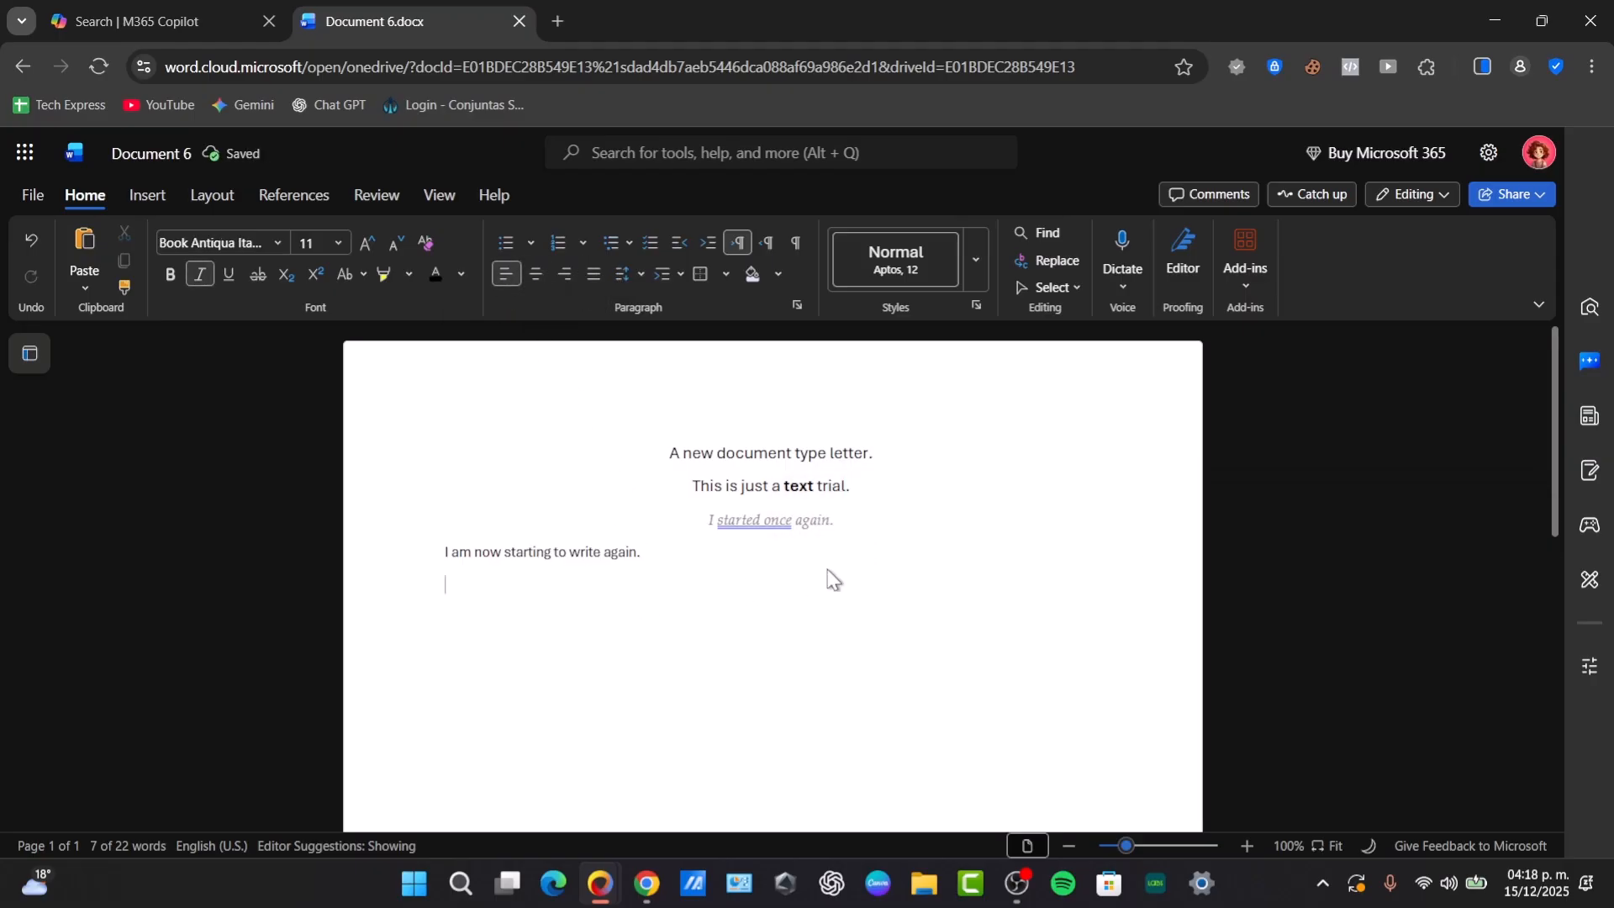
triple_click(582, 556)
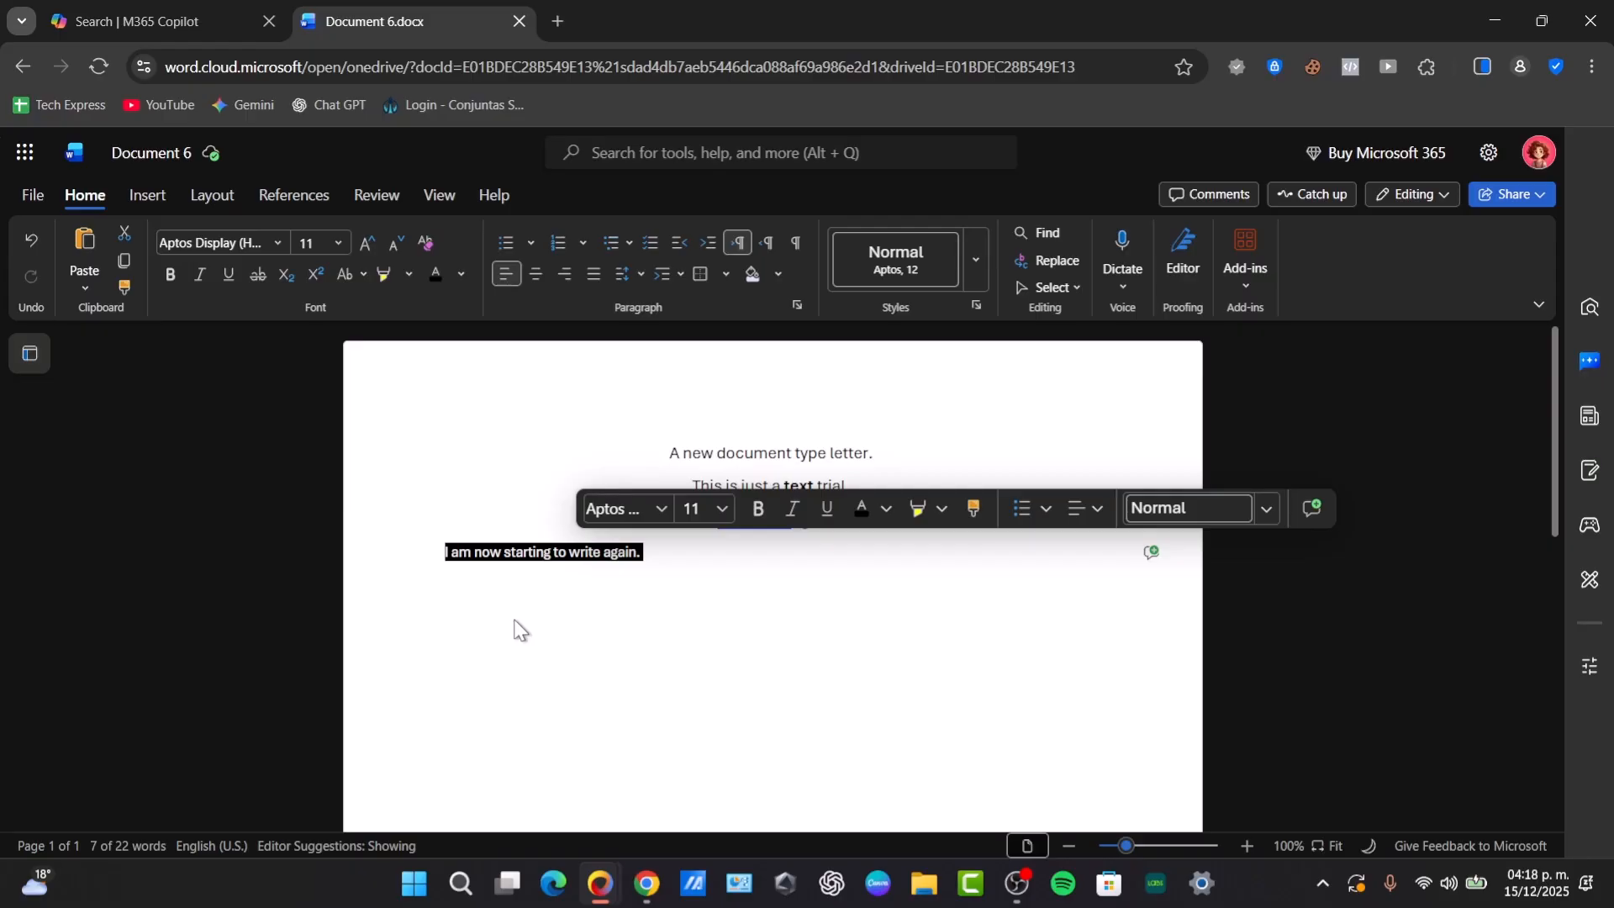
click(476, 580)
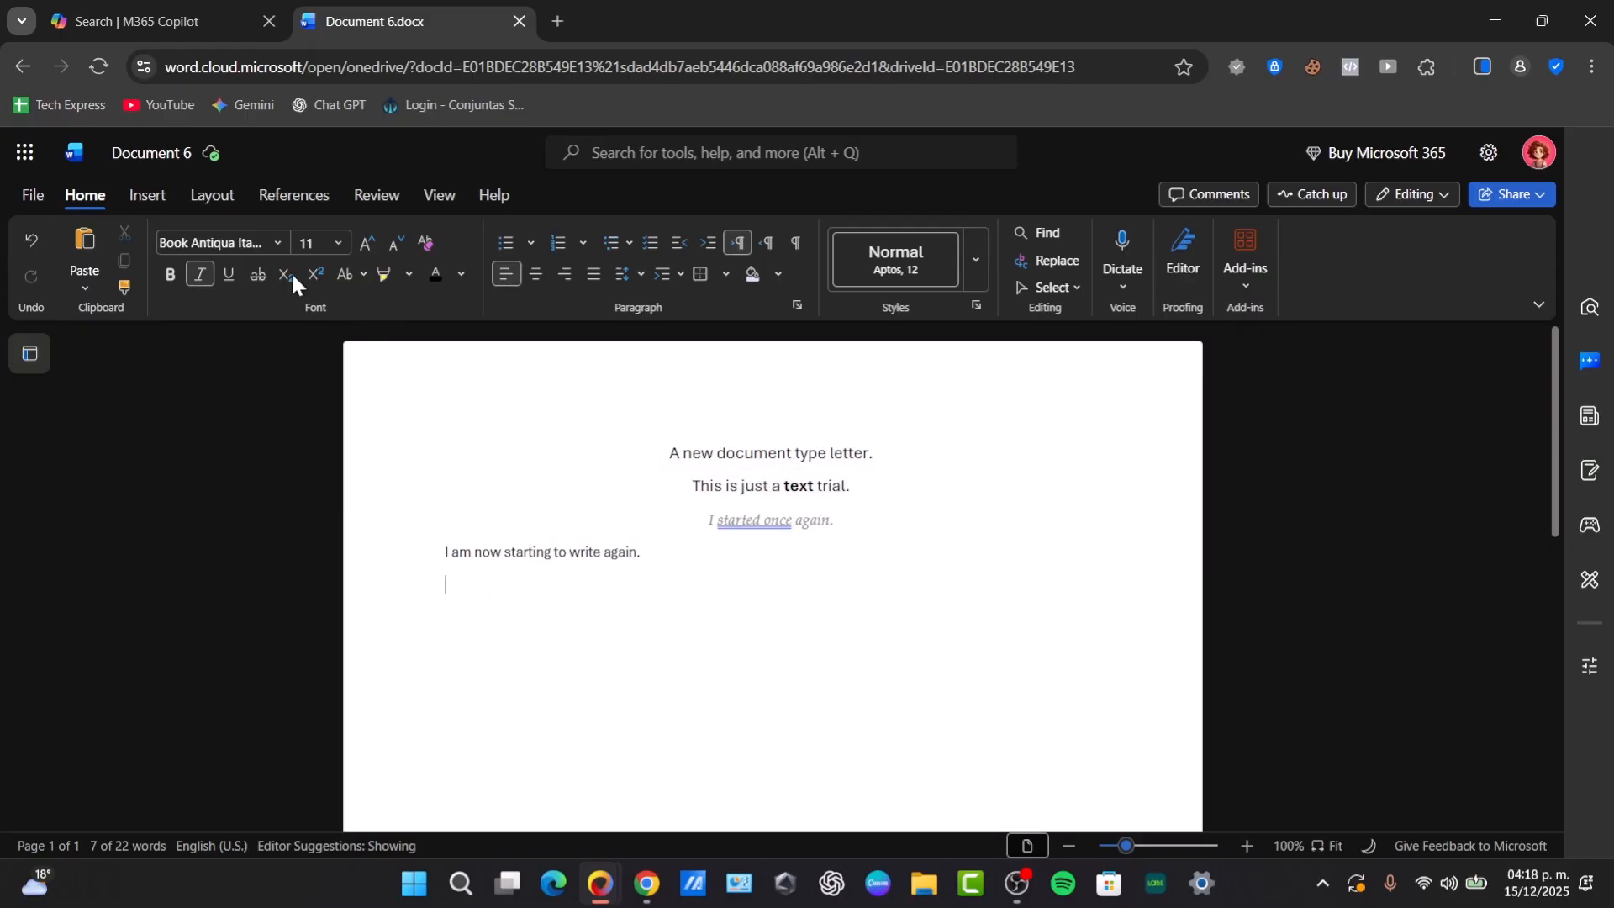
- Insert the image "Official Playlistfs" from the computer's Descargas folder below the last sentence
click(149, 204)
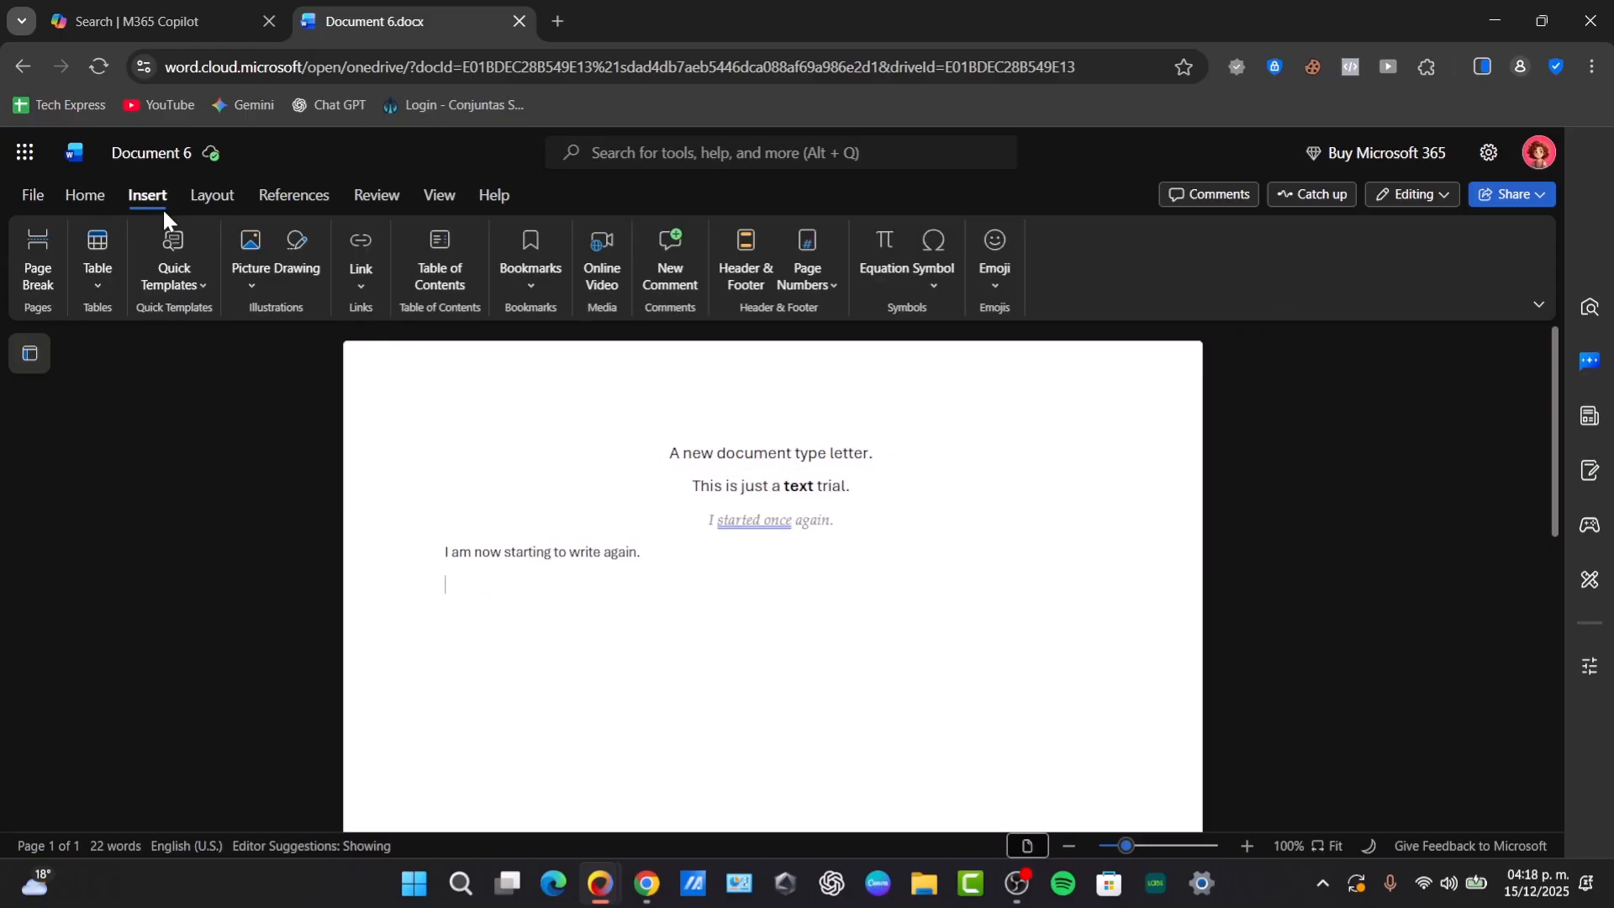
click(255, 286)
click(316, 338)
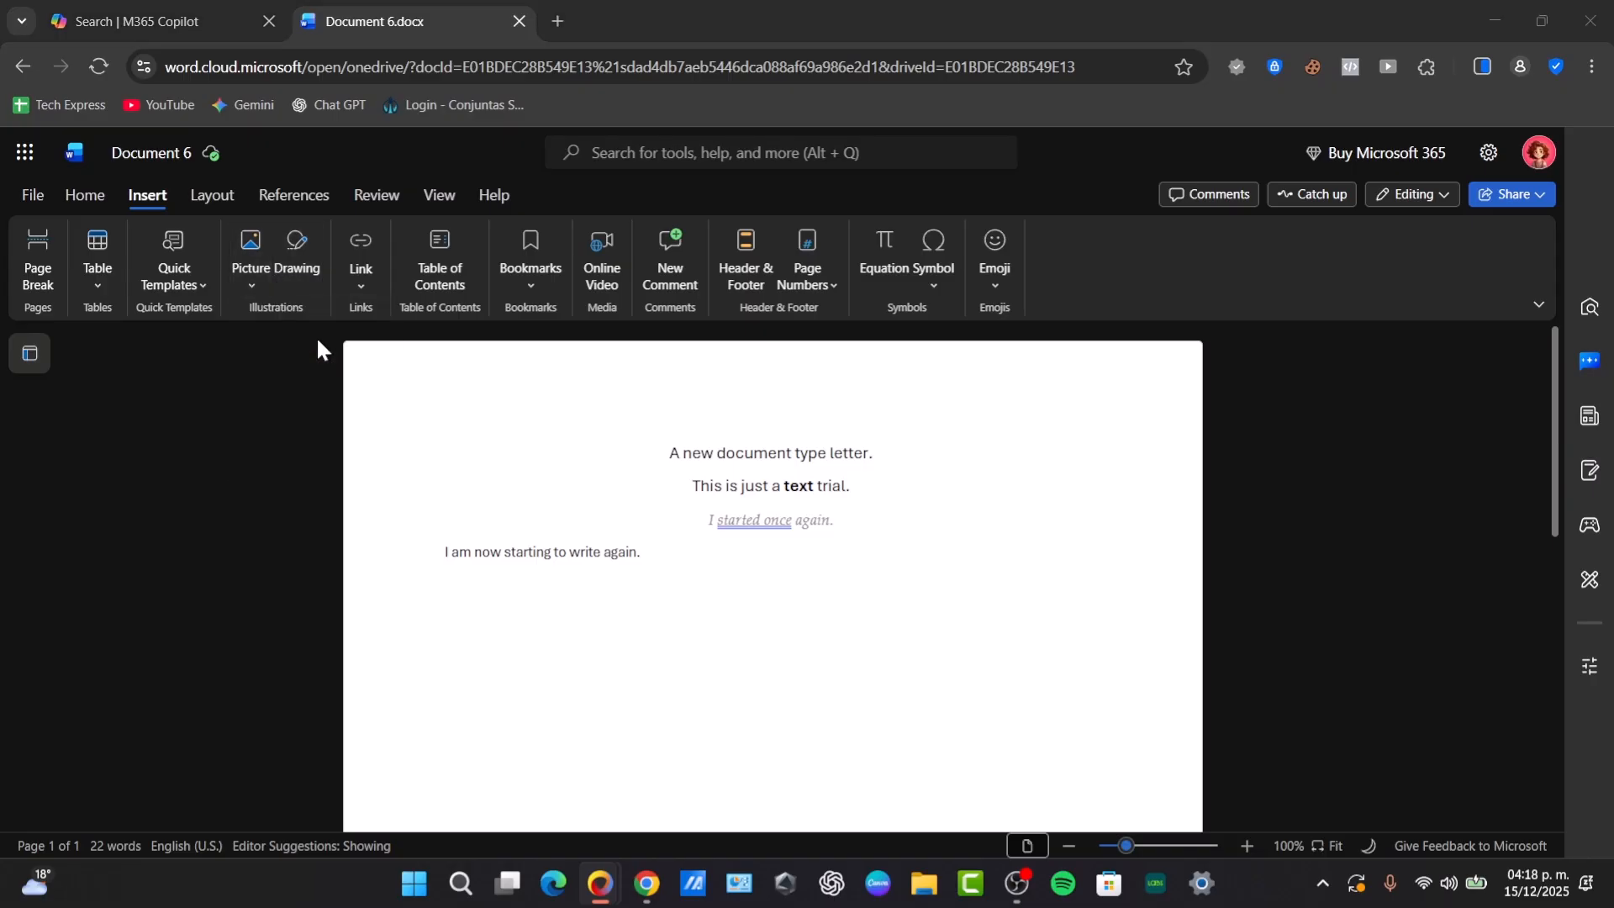
click(353, 349)
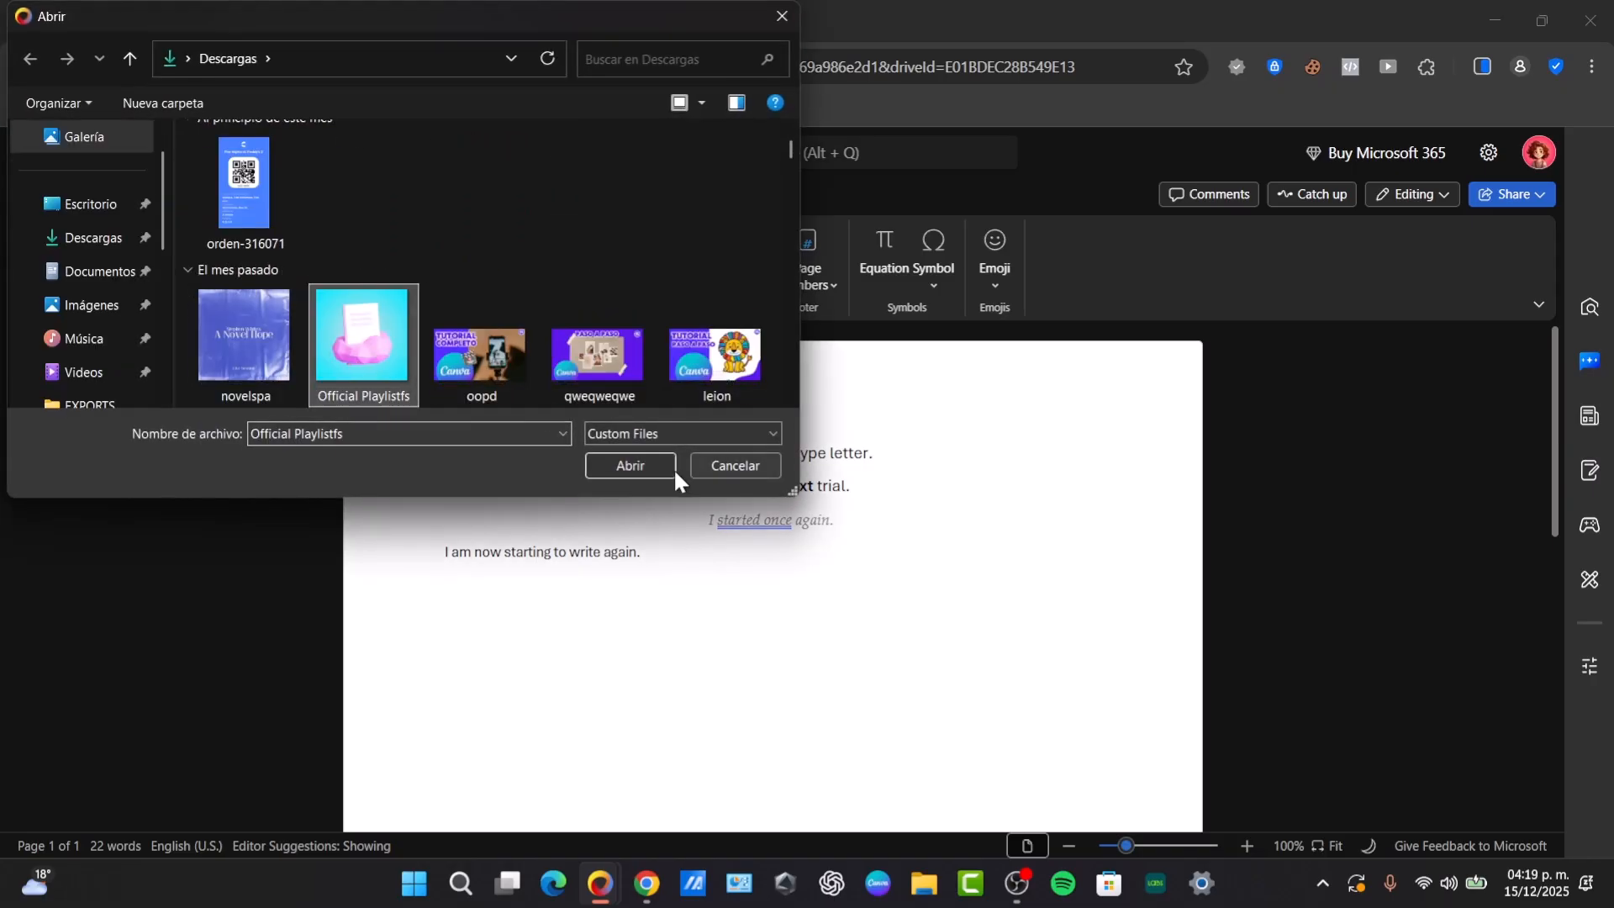
click(664, 467)
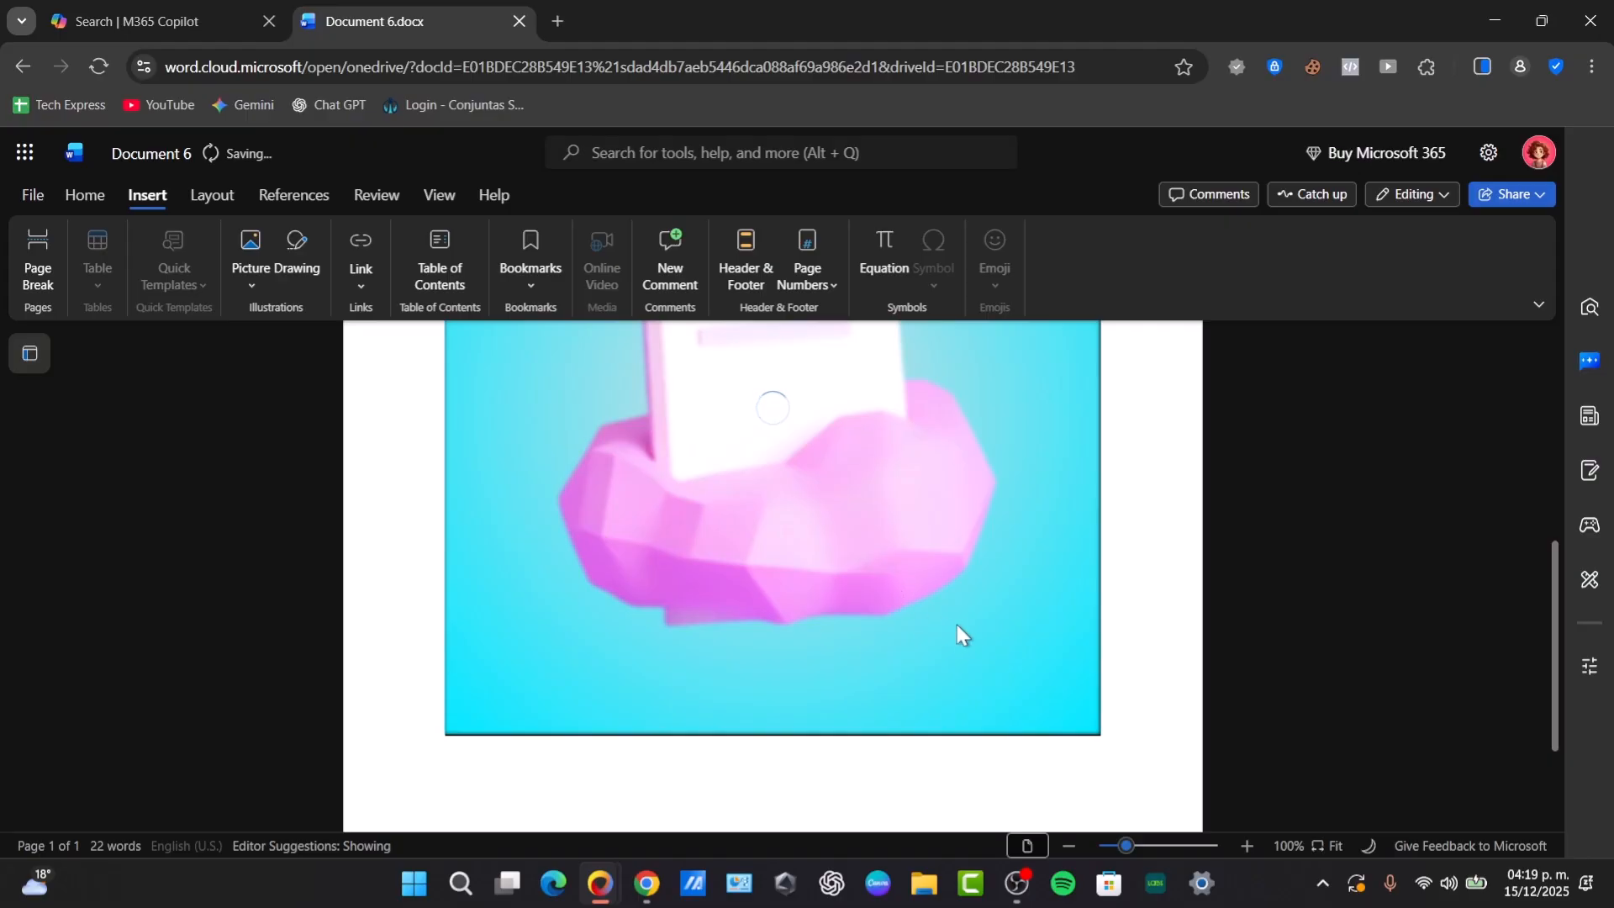
- Shrink the inserted picture to about 1.79" by 1.79" and give it a drop-shadow picture style
drag(961, 616, 580, 370)
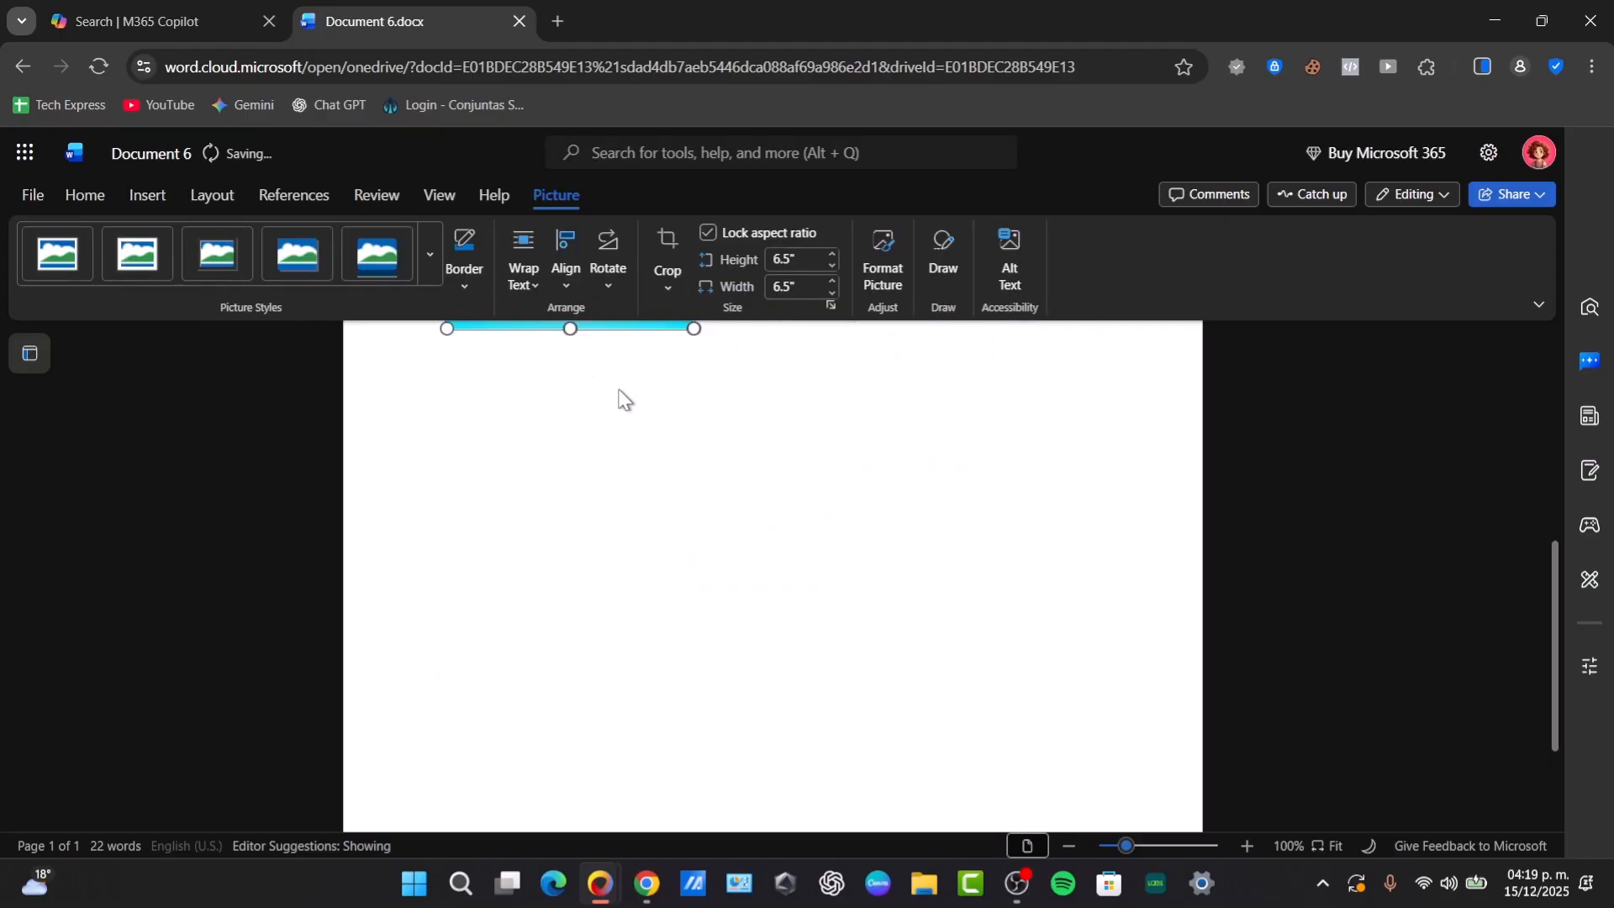
scroll(694, 654, down, 3)
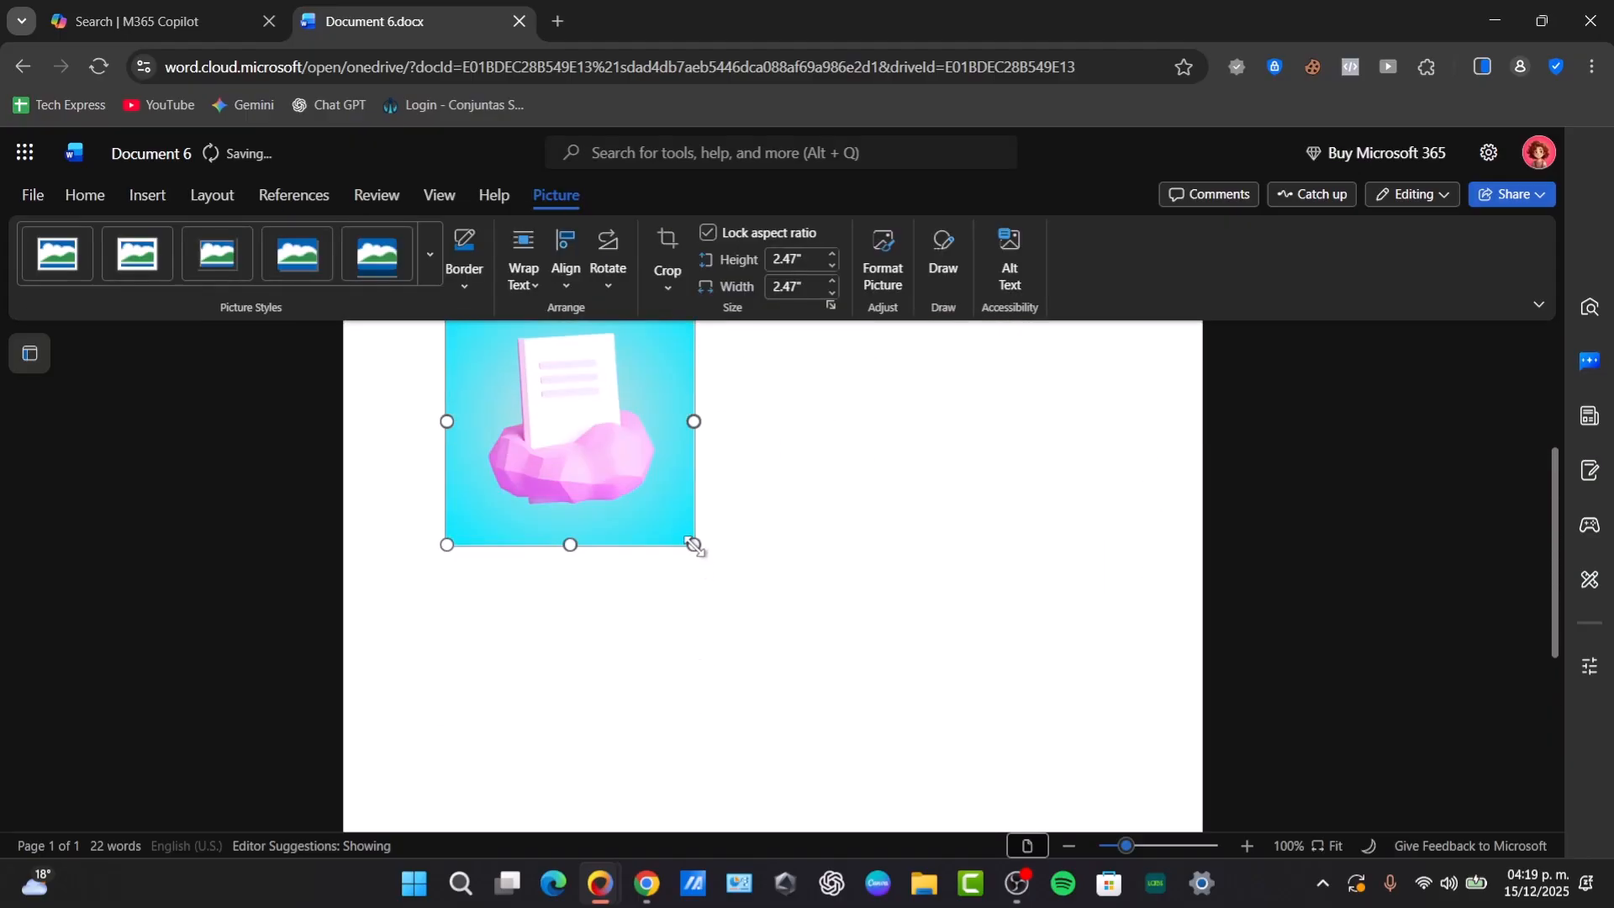
drag(695, 544, 626, 476)
scroll(738, 504, up, 3)
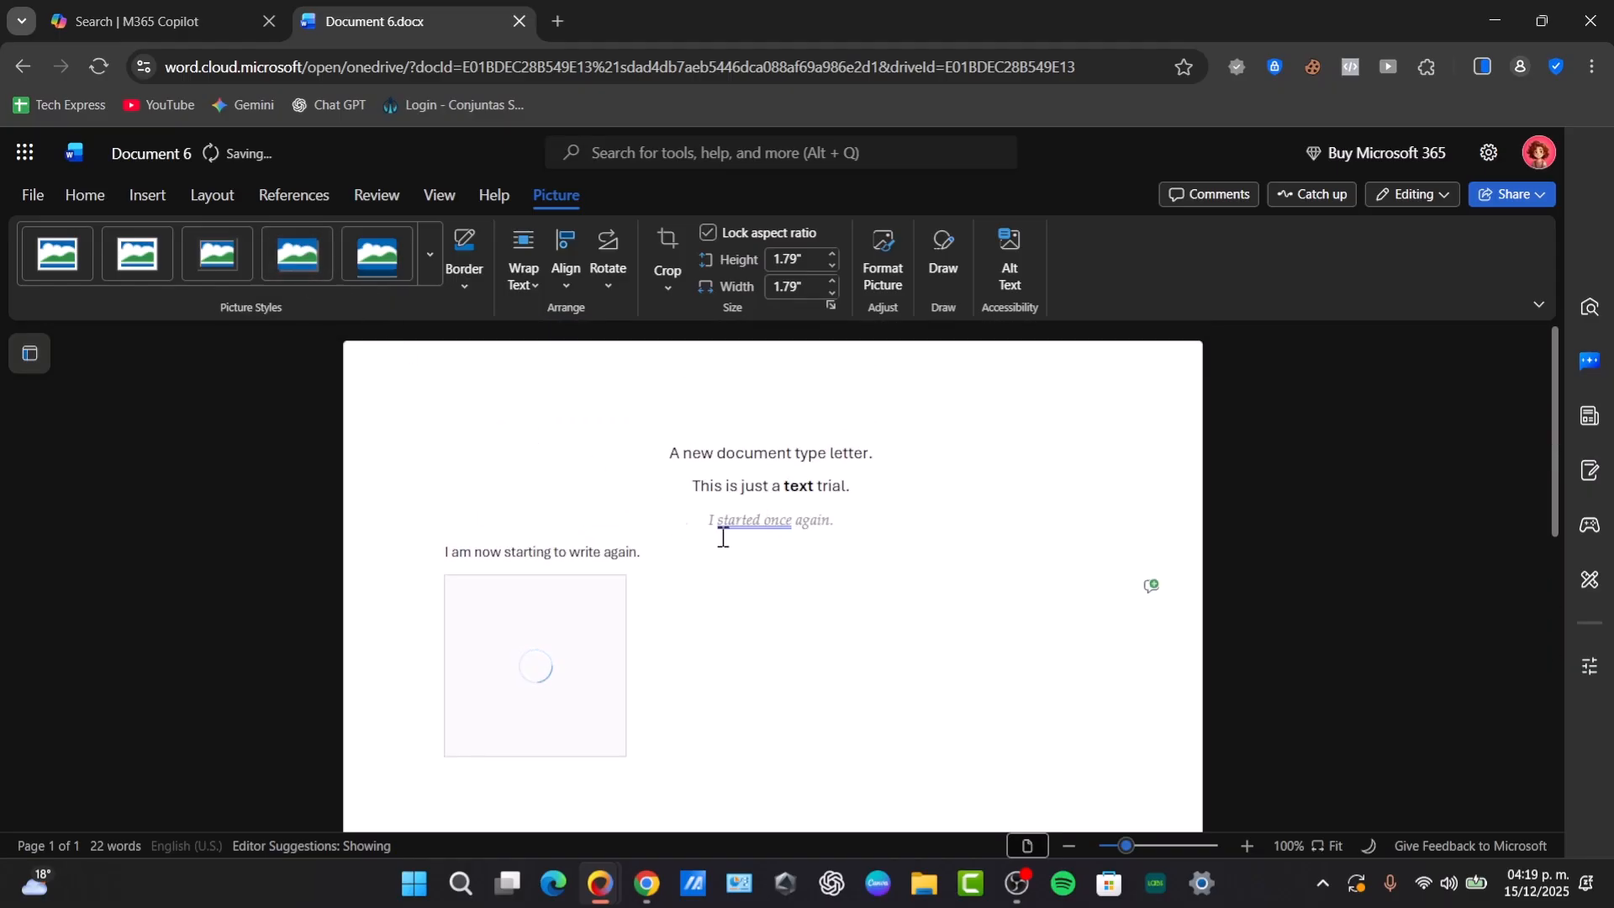
scroll(666, 668, down, 3)
scroll(666, 669, up, 3)
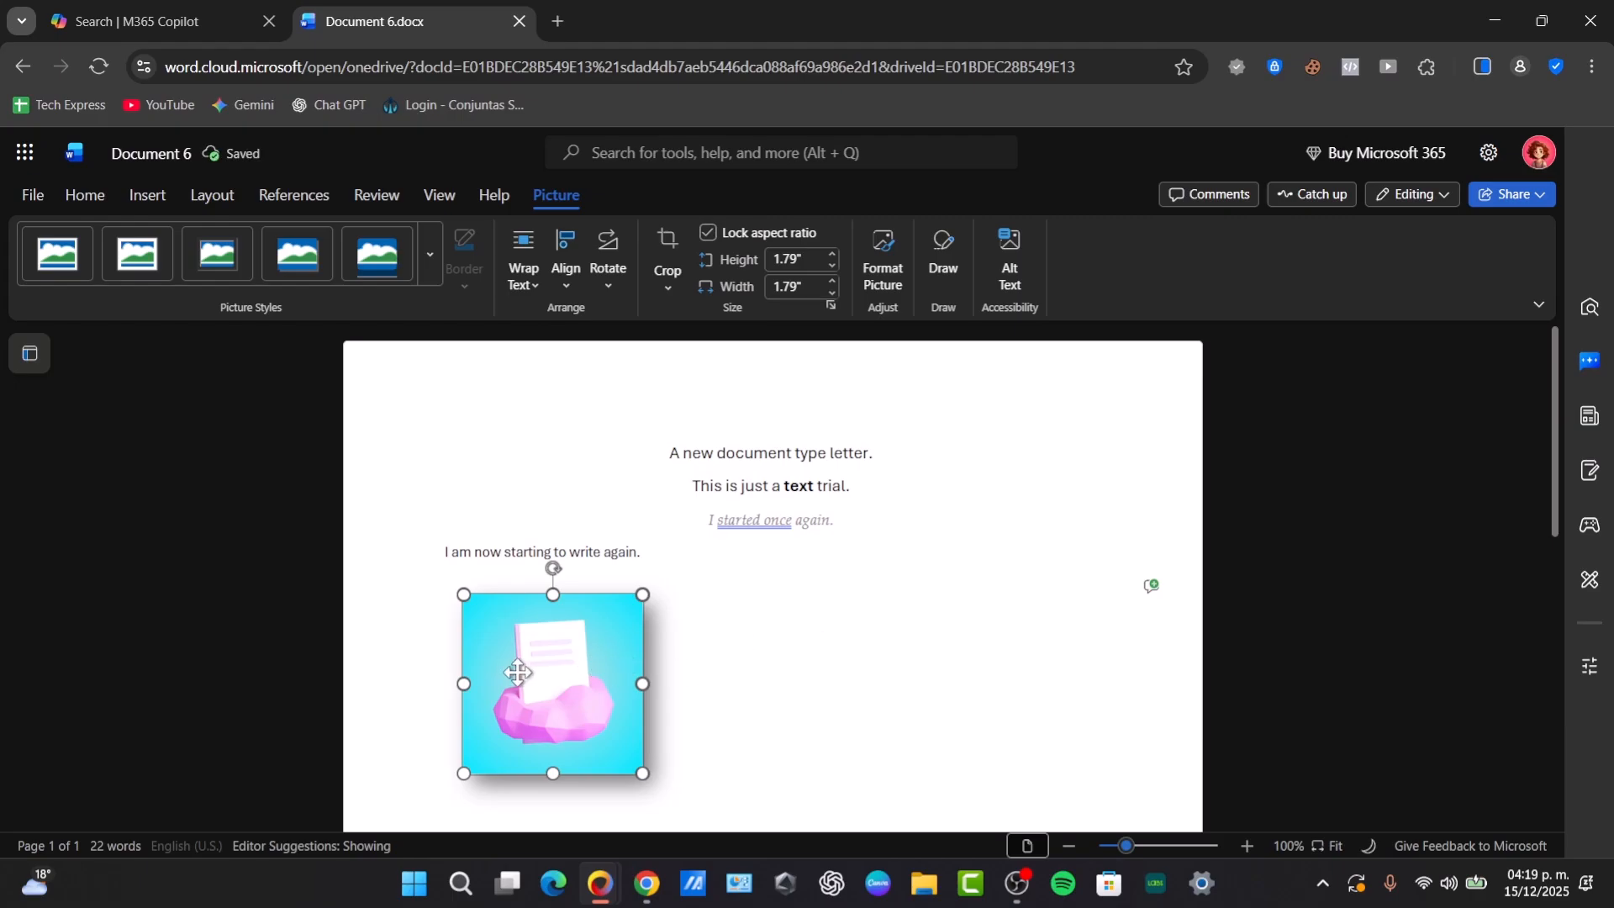
- Set the picture's text wrapping to Square Right
click(522, 273)
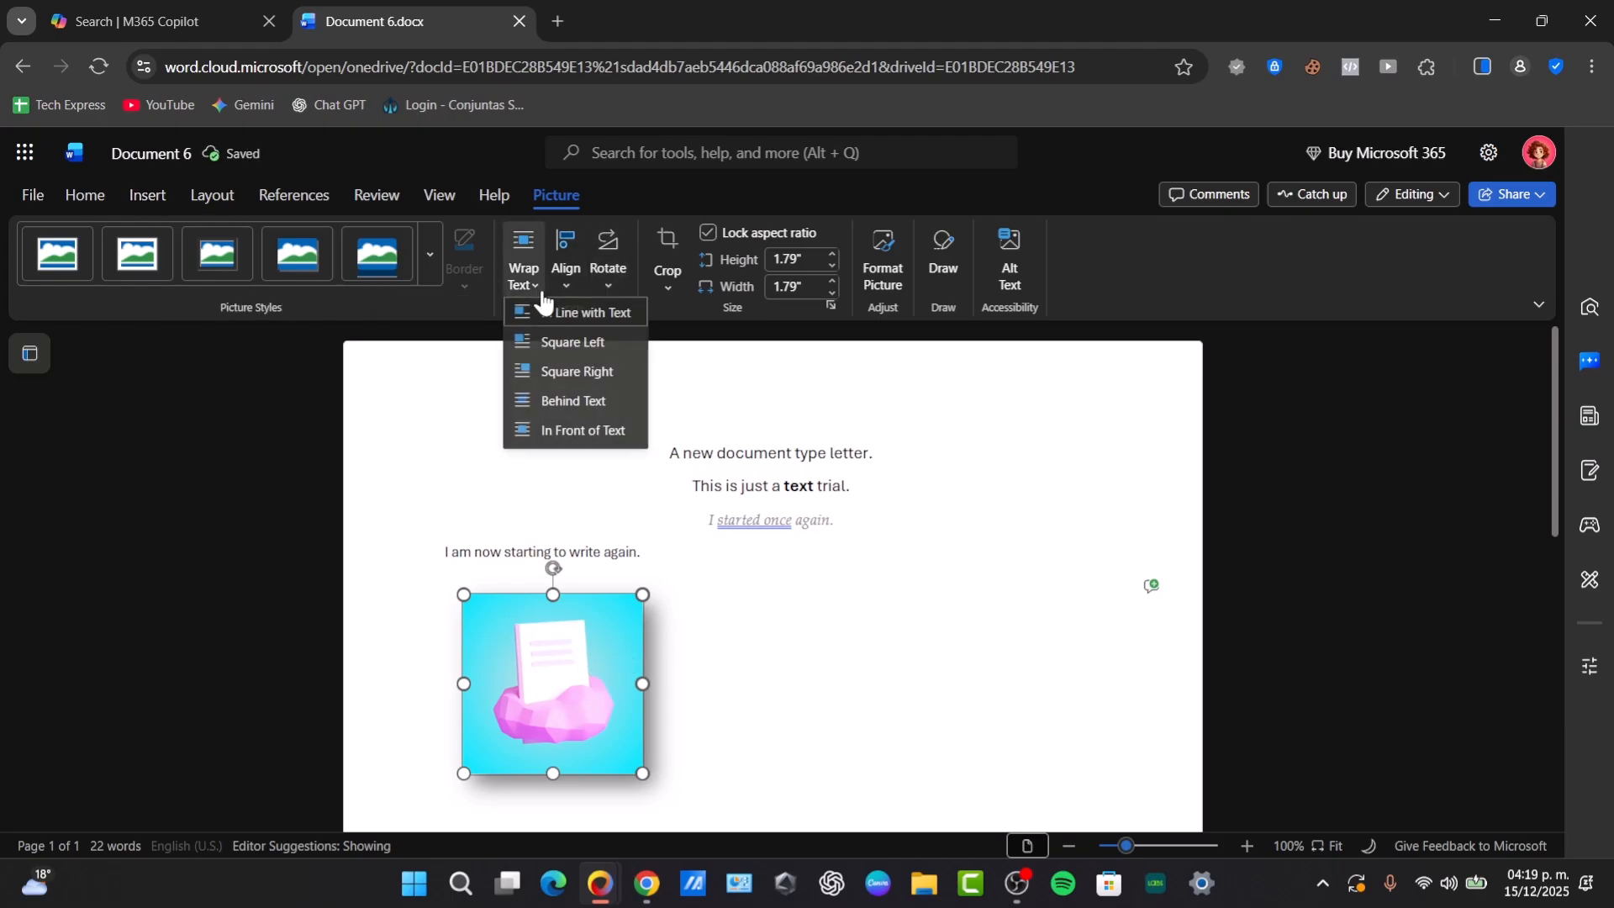
click(593, 374)
scroll(794, 447, down, 3)
scroll(794, 447, up, 3)
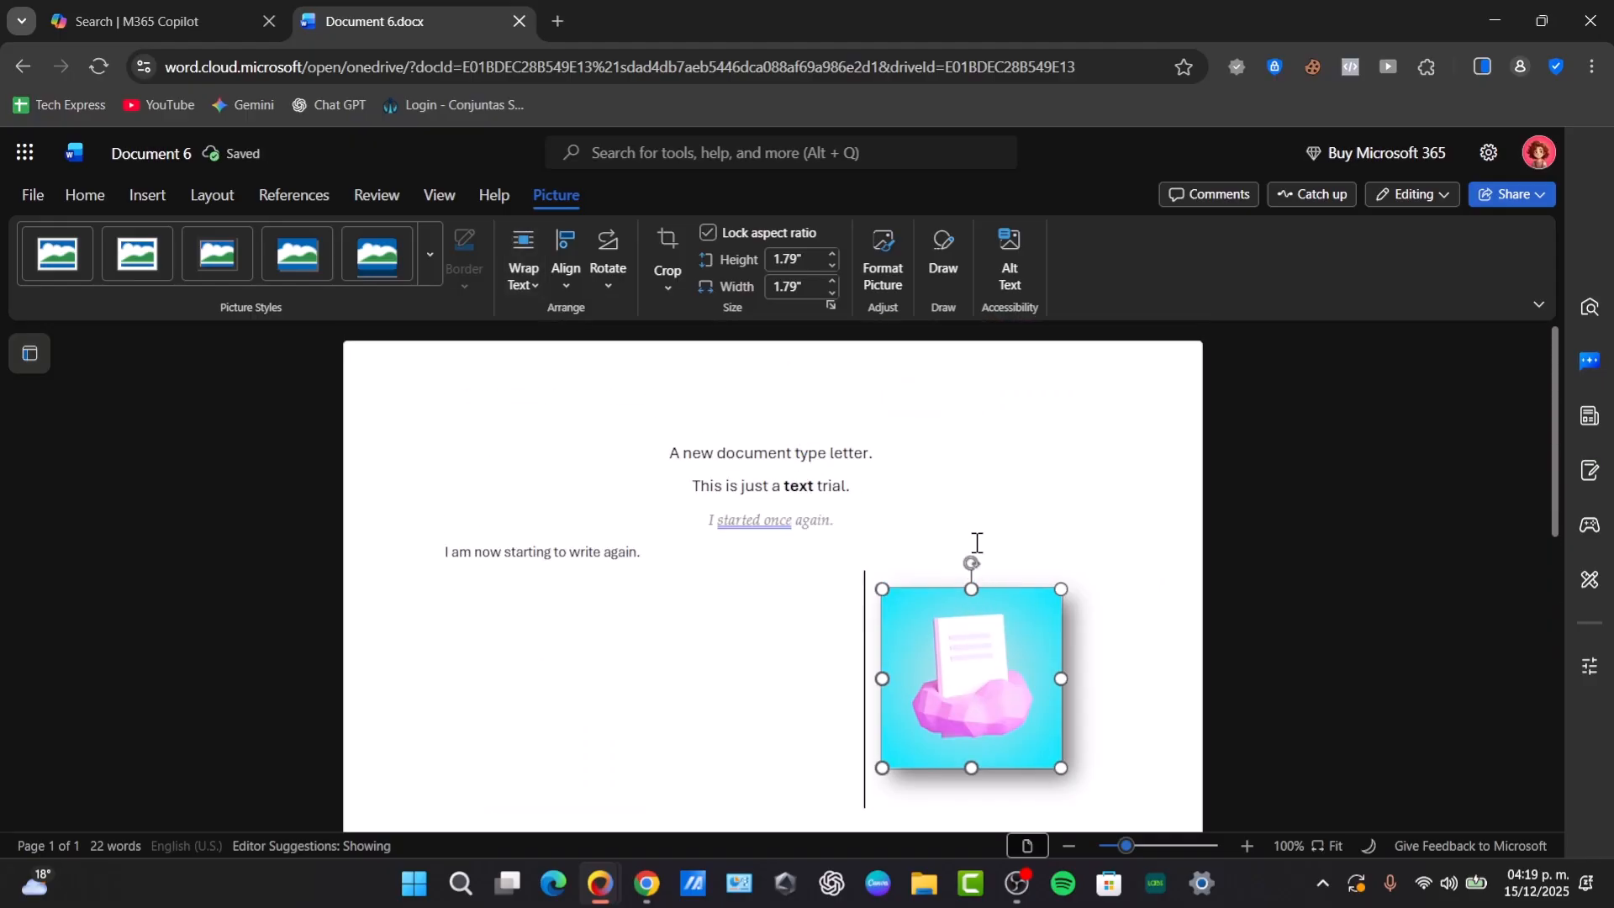
- Move the picture up to the end of "A new document type letter." and add a blank line below that sentence
drag(858, 526, 1062, 424)
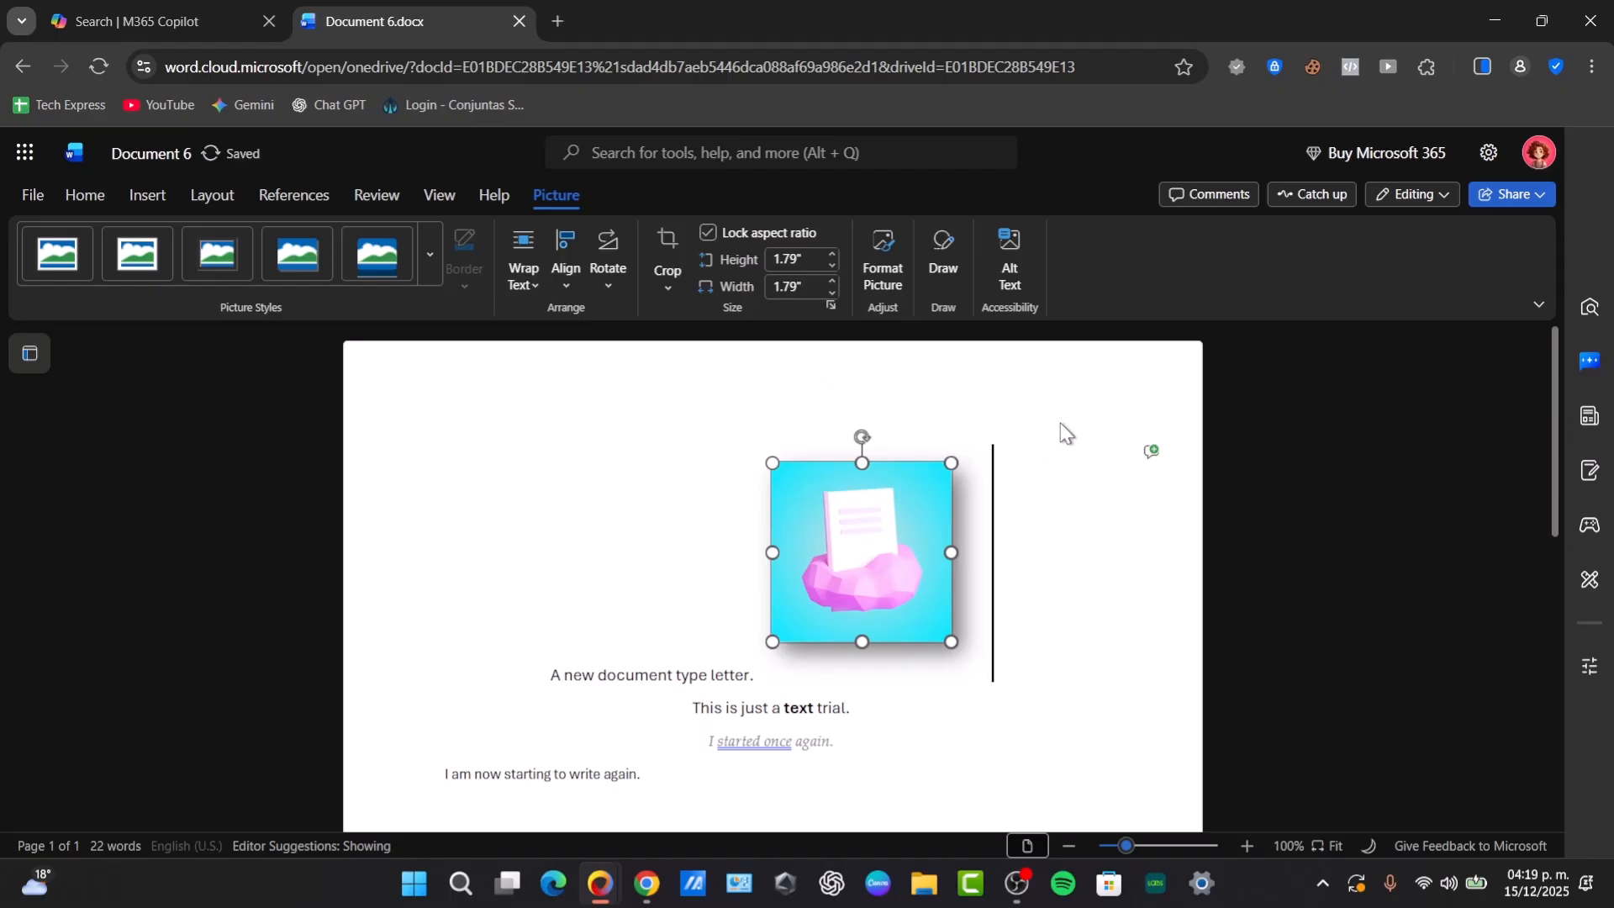
click(1003, 536)
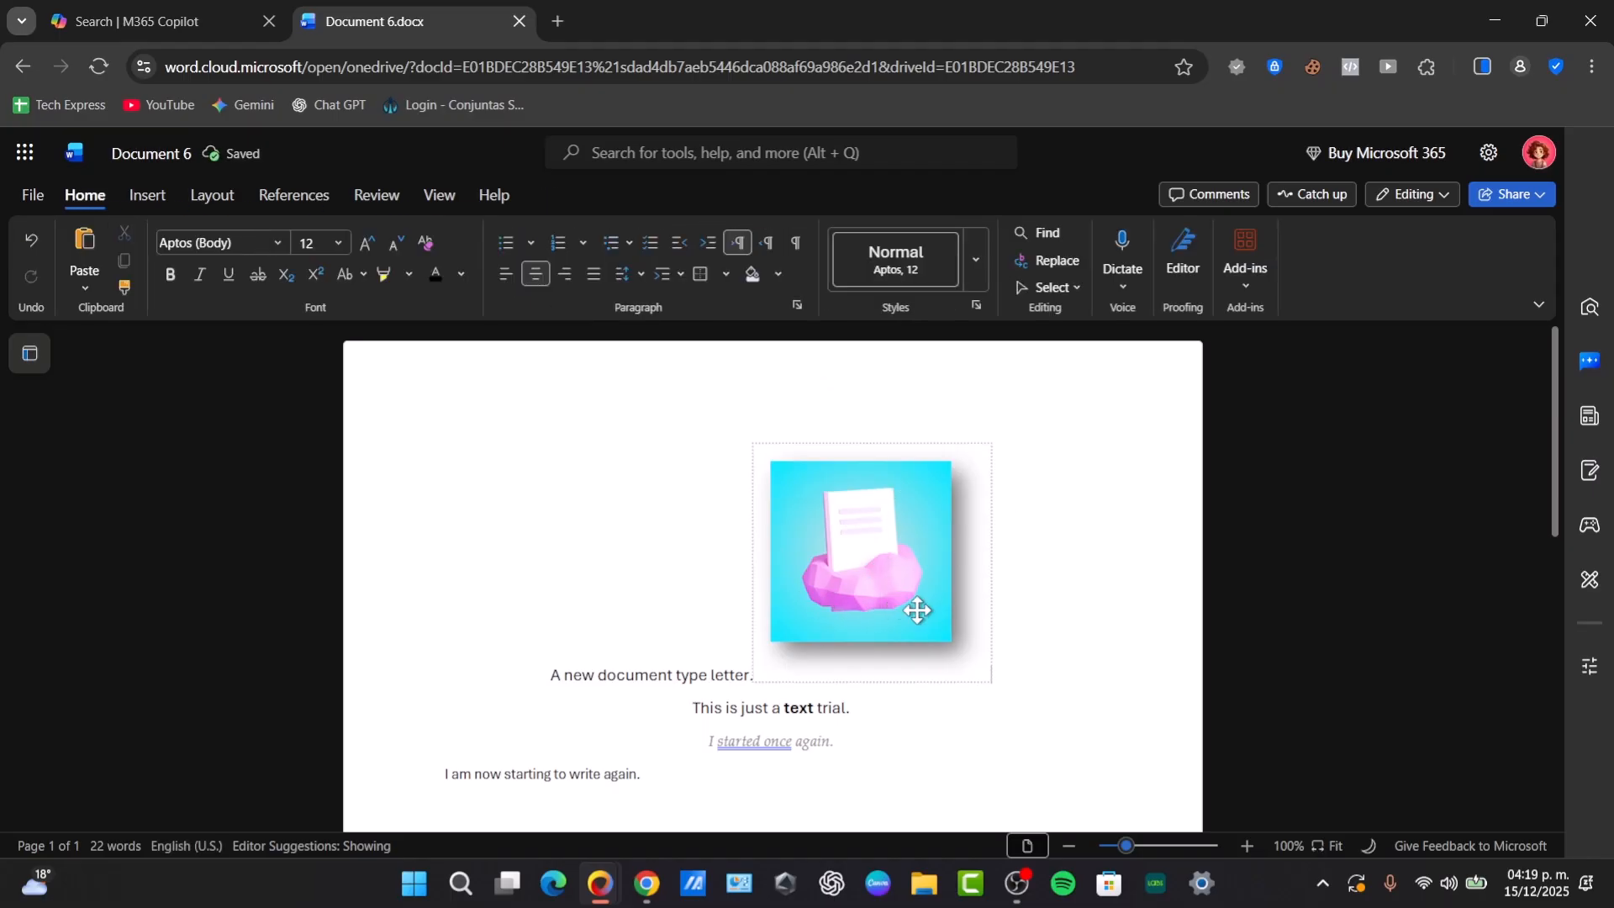
key(Return)
click(702, 669)
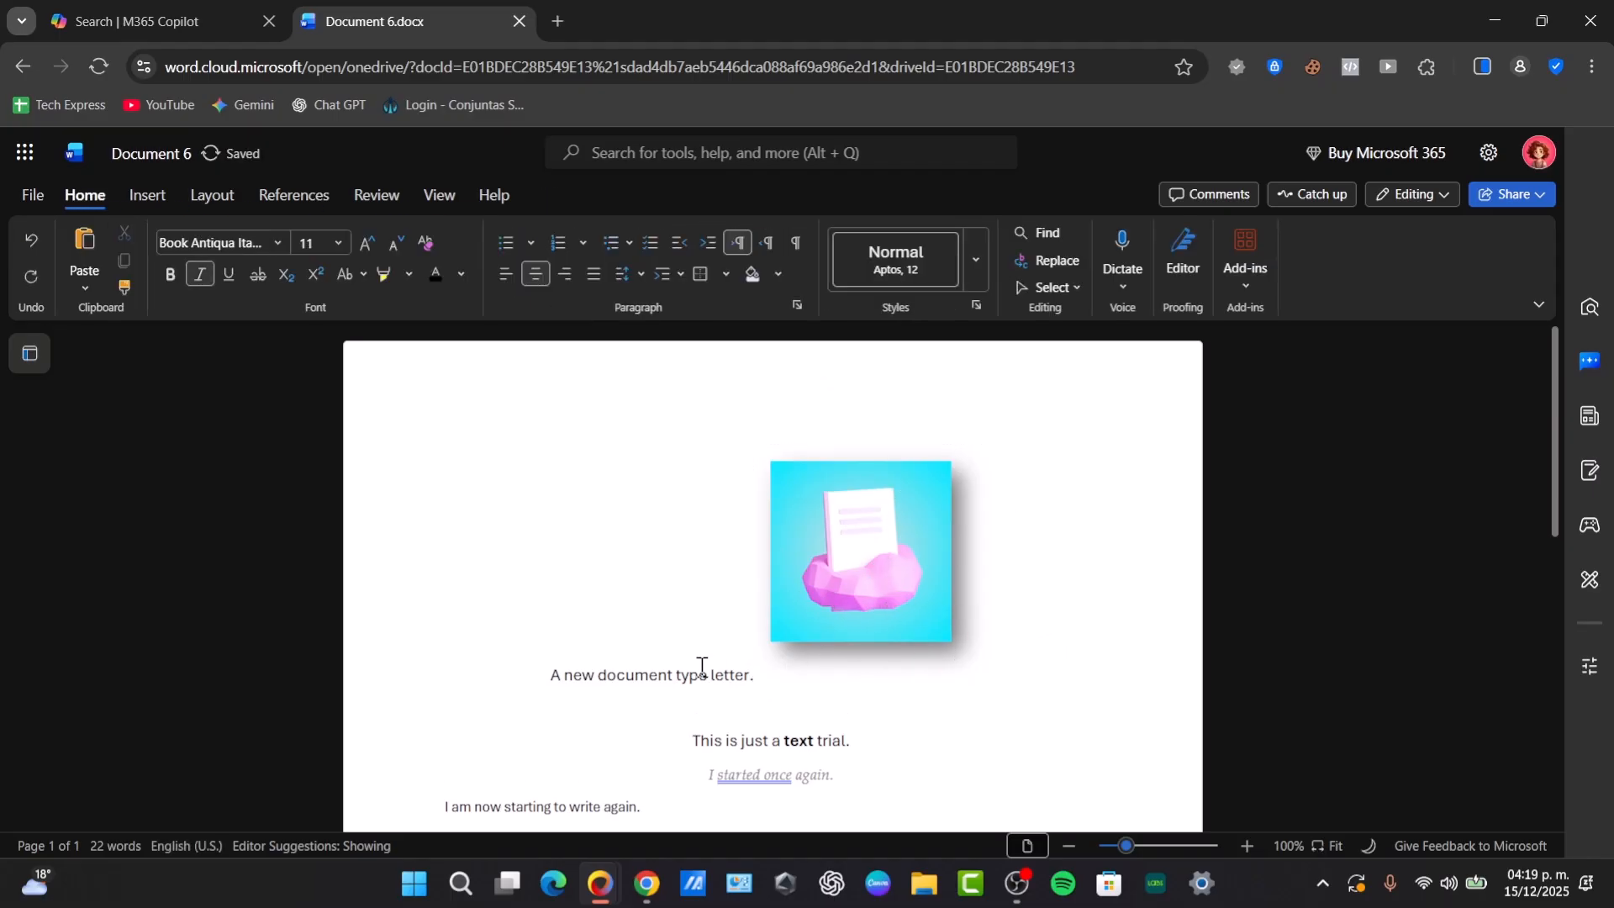
- Add two blank lines above "A new document type letter." and move the picture in front of that sentence
click(553, 675)
key(Return)
key(Return)
click(775, 683)
drag(786, 641, 516, 594)
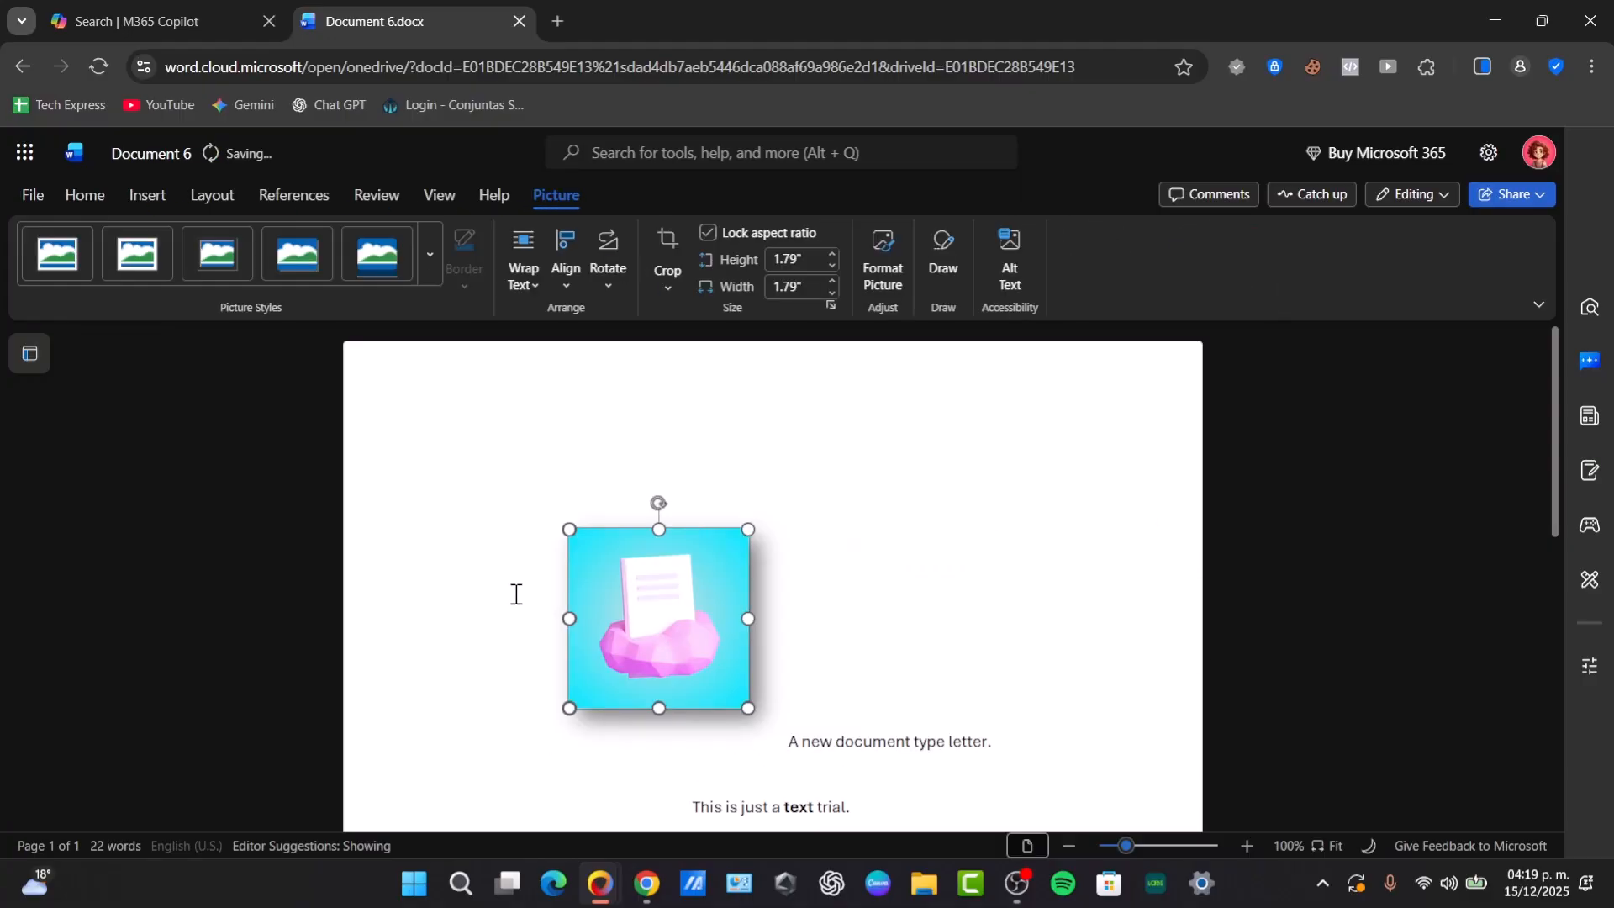
- Put "A new document type letter." on its own line below the picture and insert a blank line above "I am now starting to write again."
click(790, 739)
scroll(934, 694, down, 3)
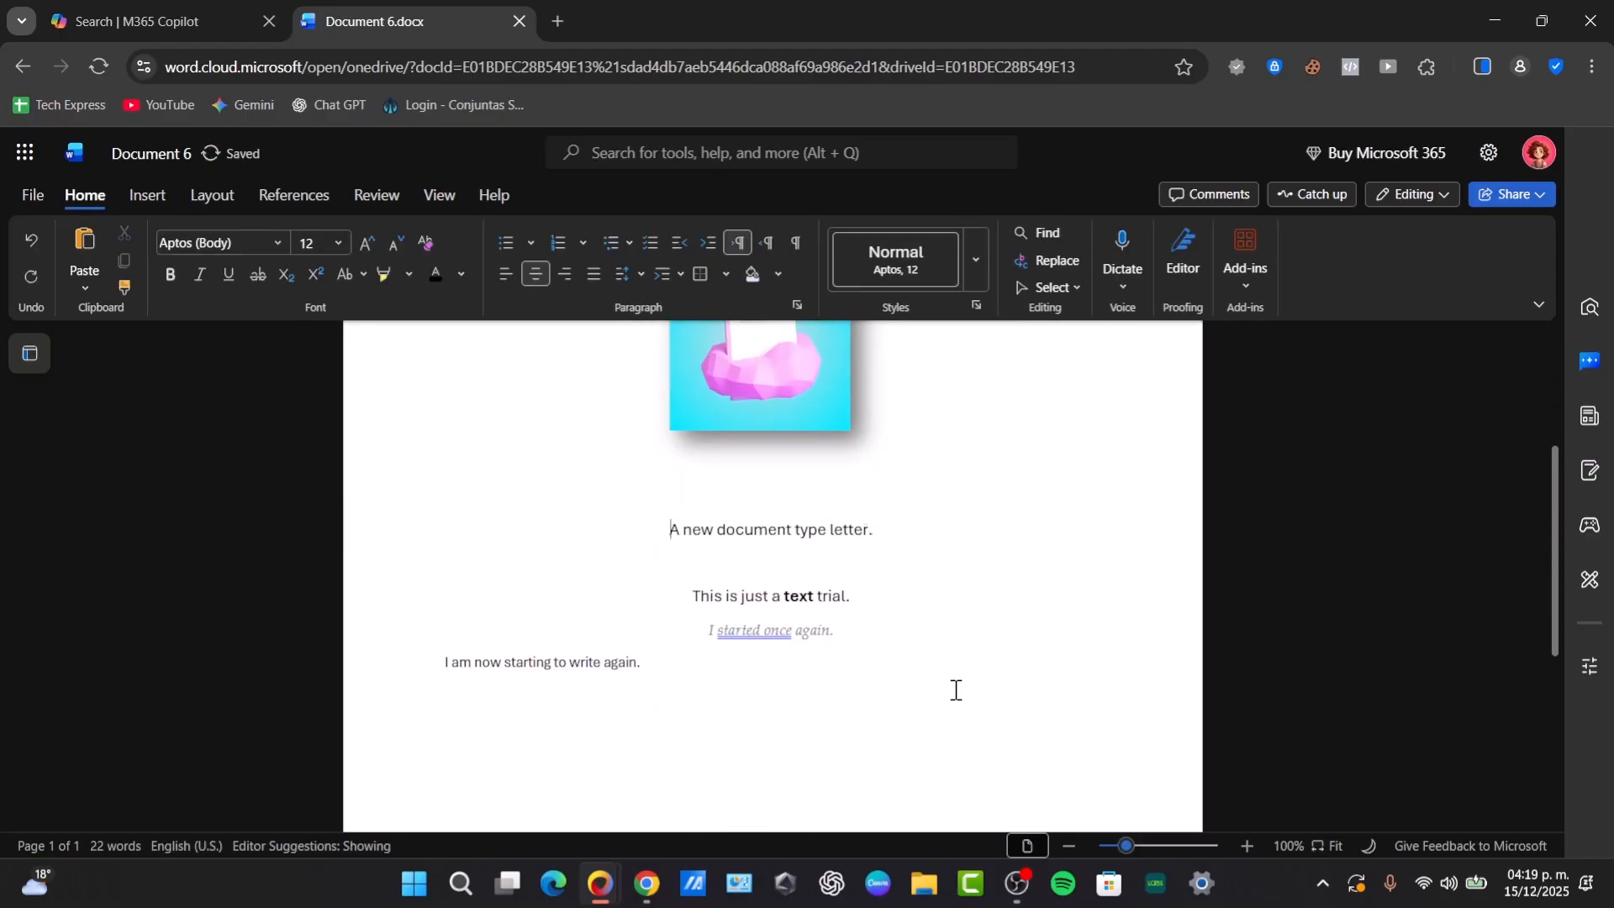
click(445, 664)
key(Return)
- Wrap the text around the centered picture with the Square Right option
scroll(802, 539, up, 3)
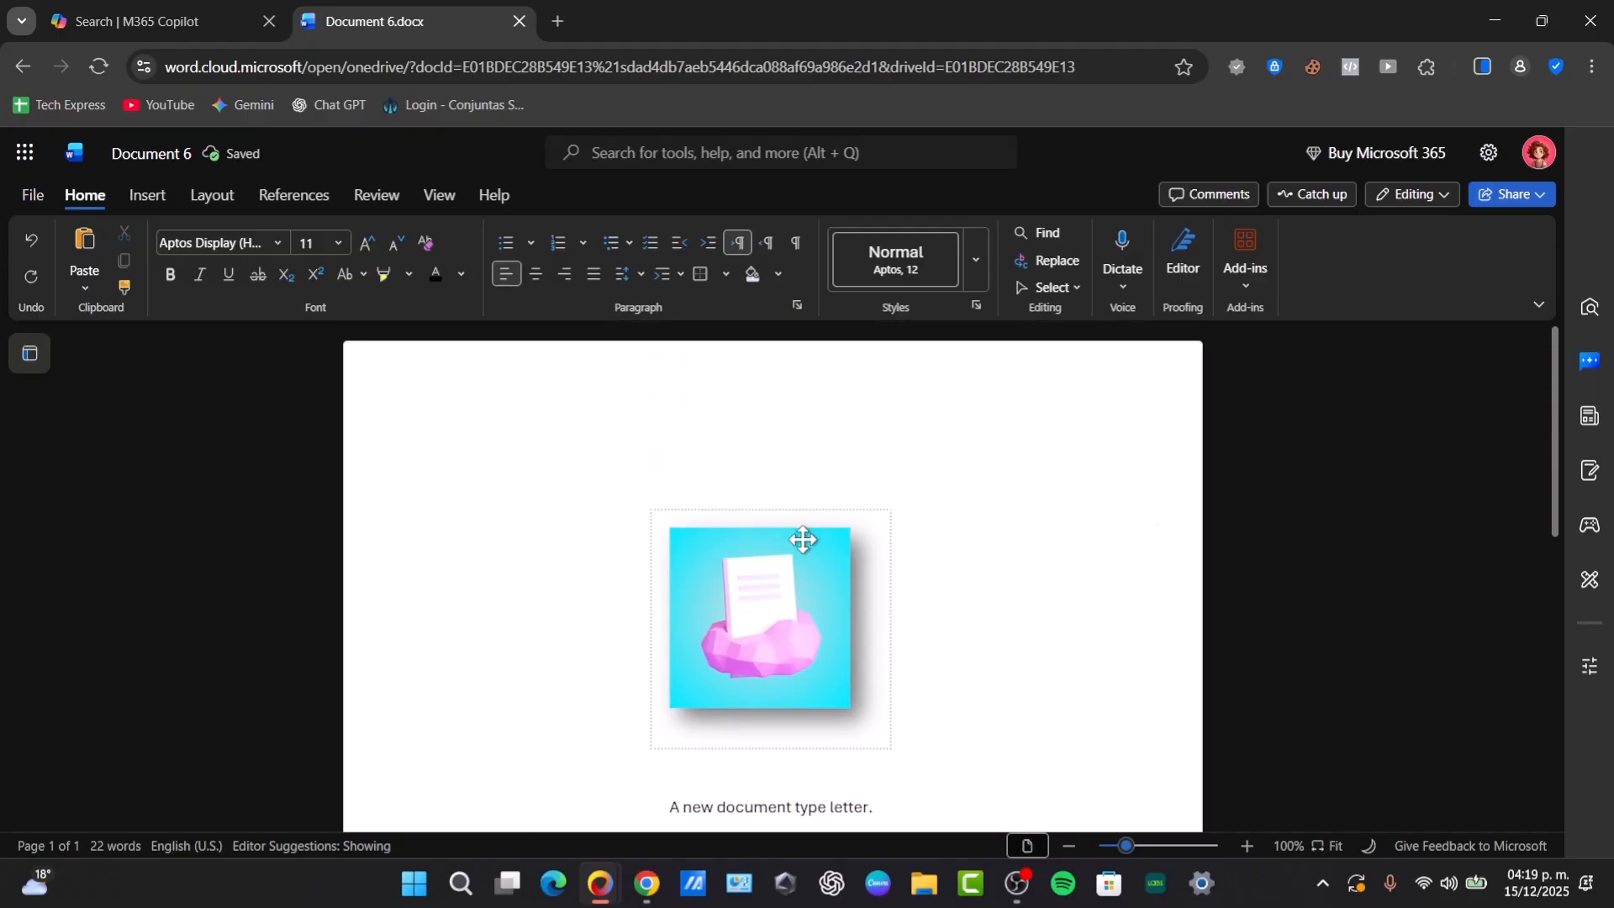
click(802, 539)
click(524, 274)
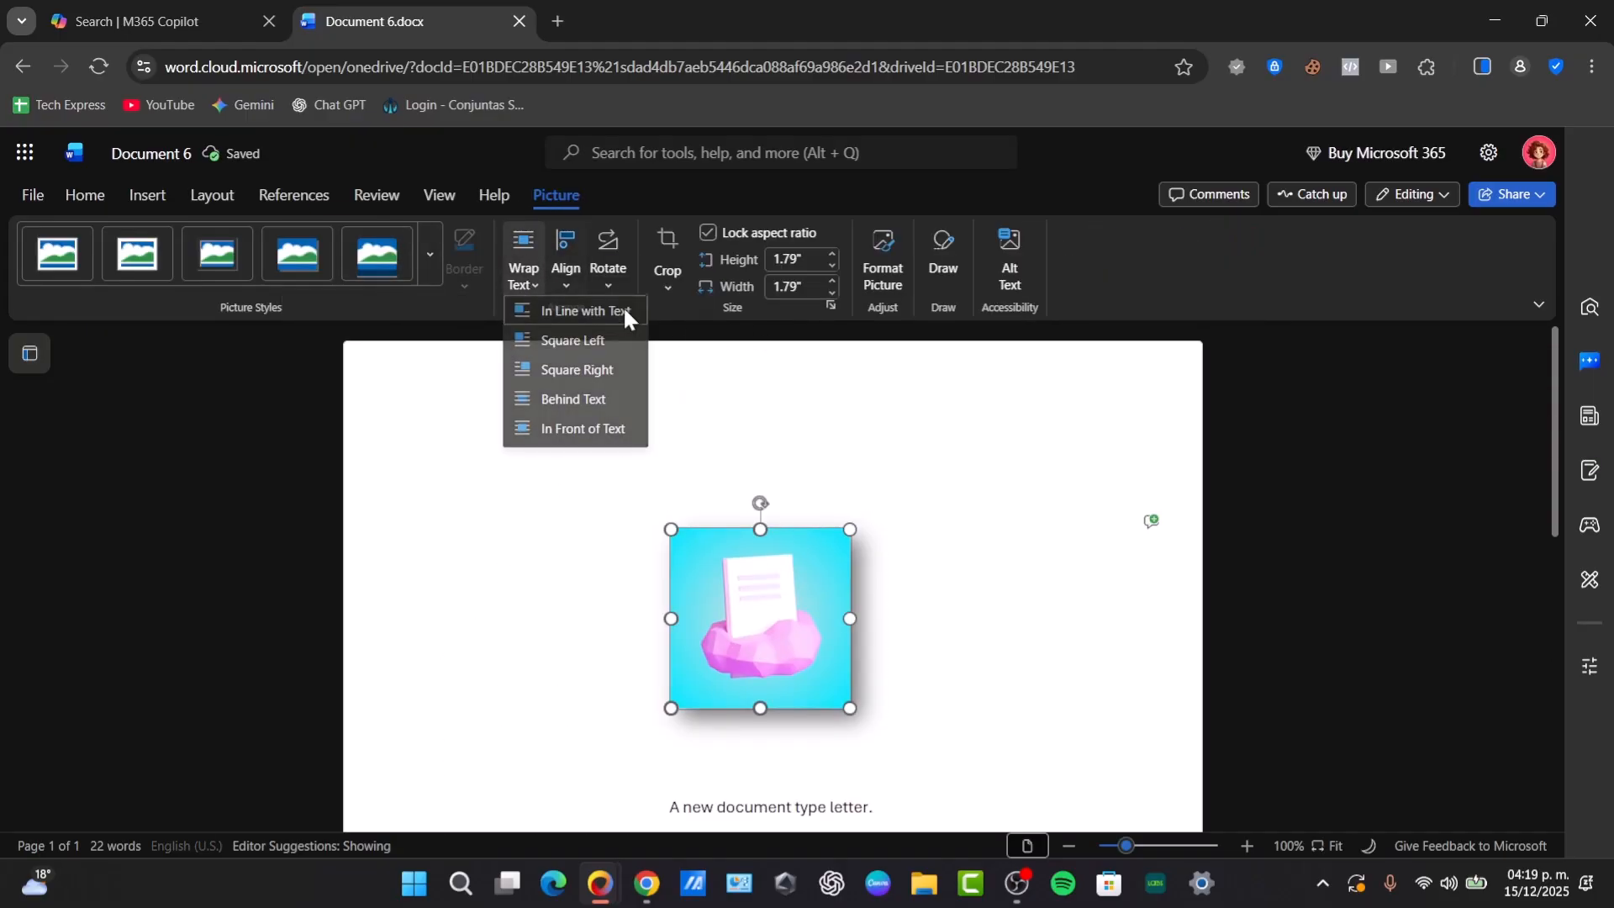
click(607, 367)
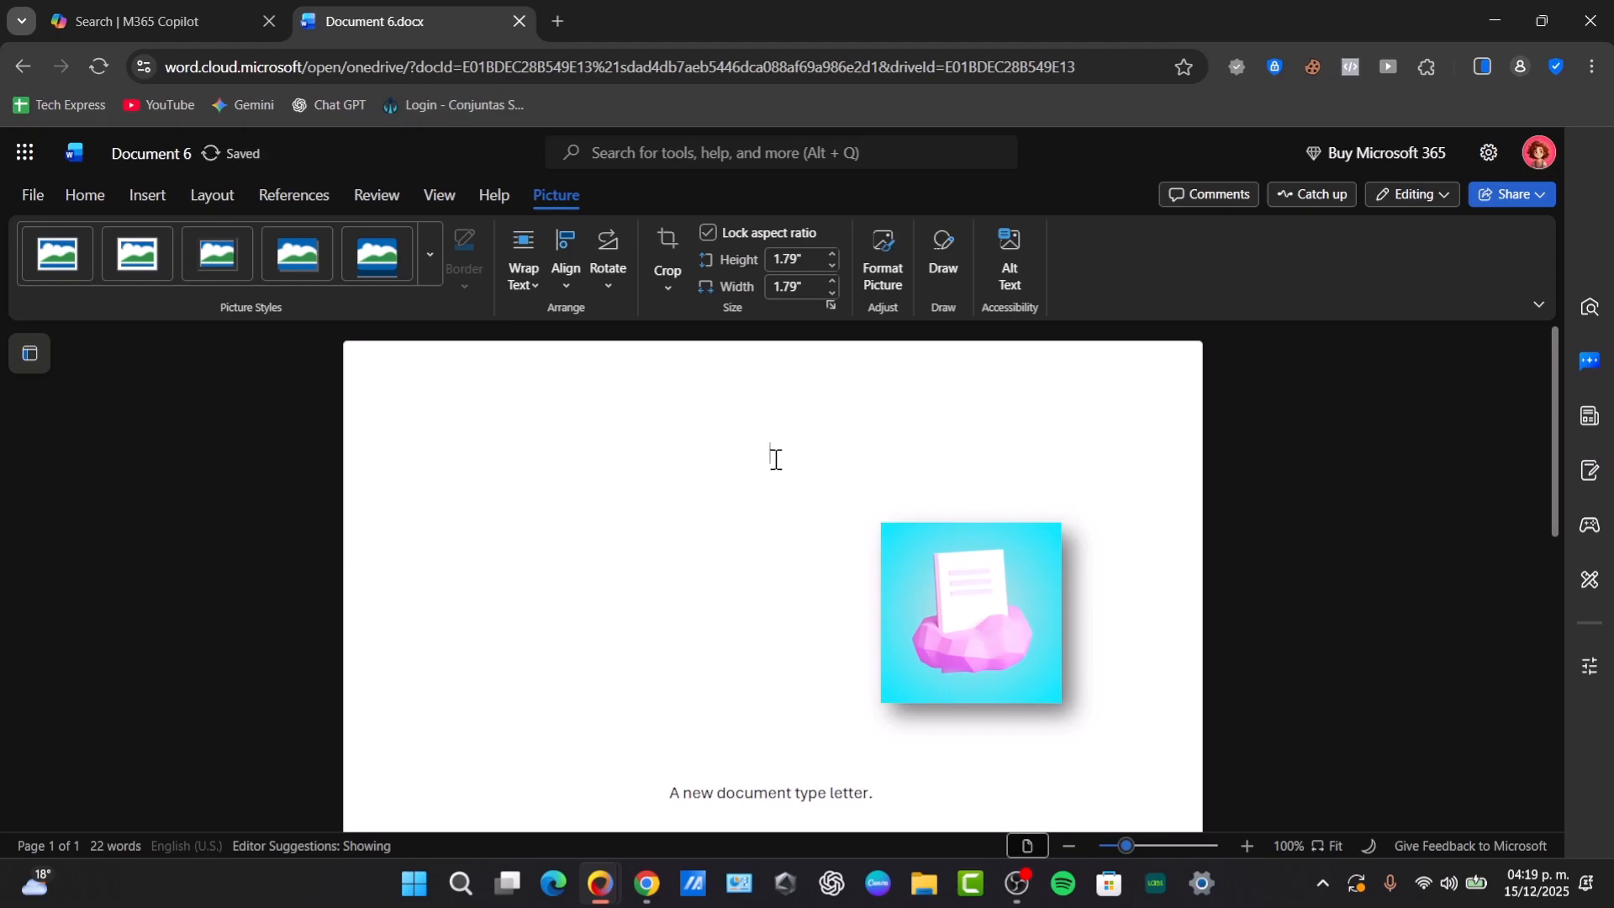
scroll(776, 467, down, 3)
scroll(782, 476, up, 3)
scroll(784, 487, down, 3)
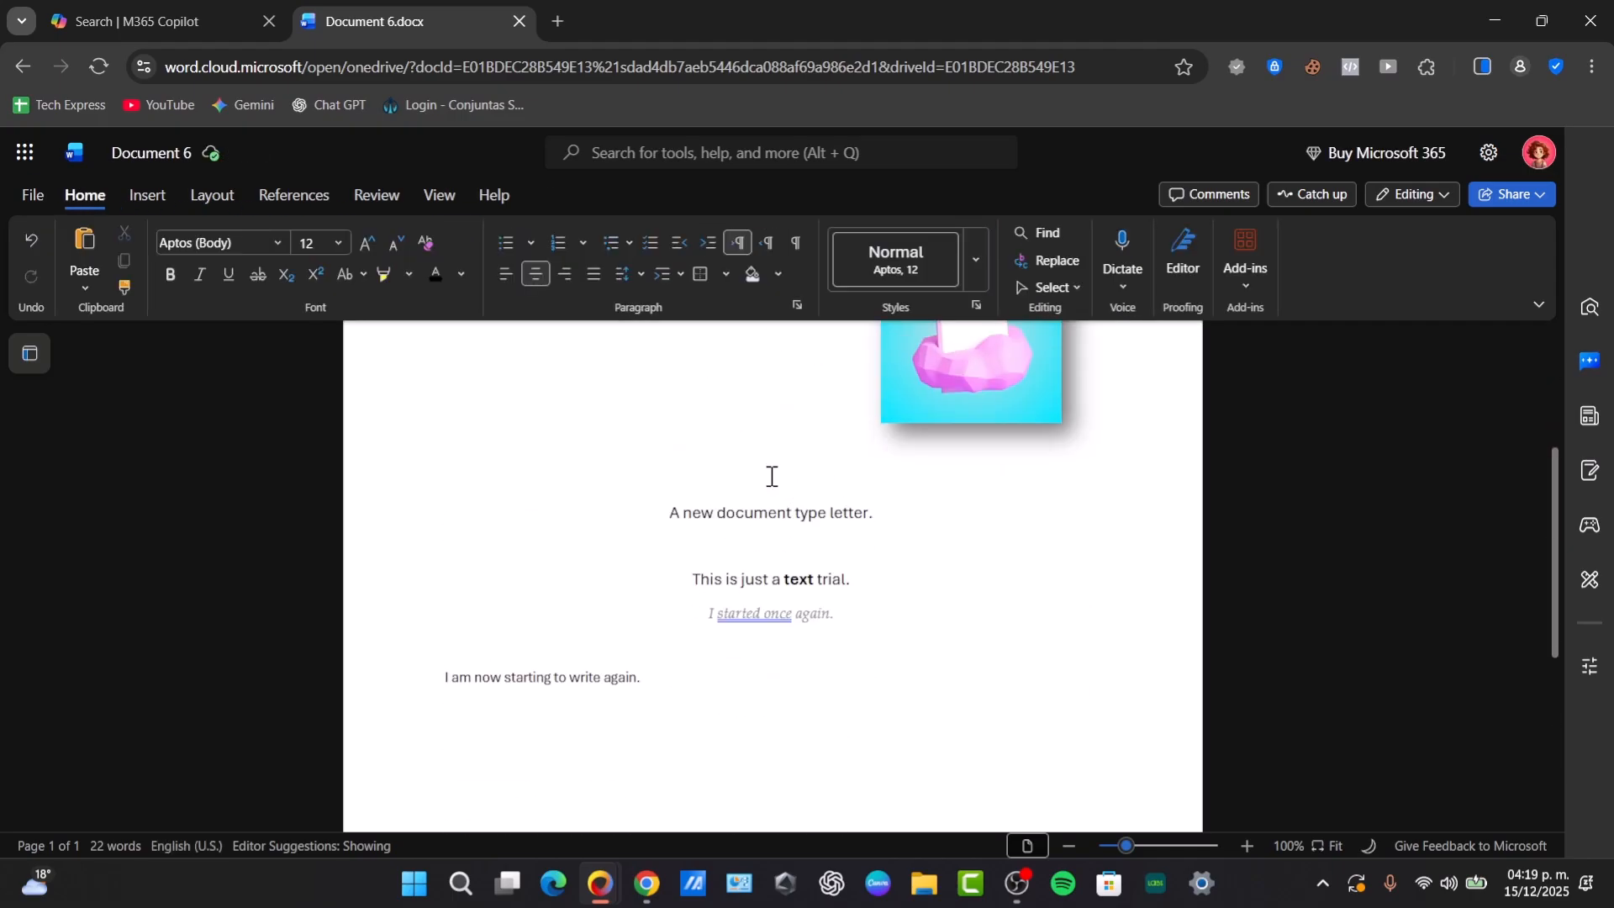
- Examine the picture's text wrapping, alignment and rotation options and its alt text settings
click(967, 372)
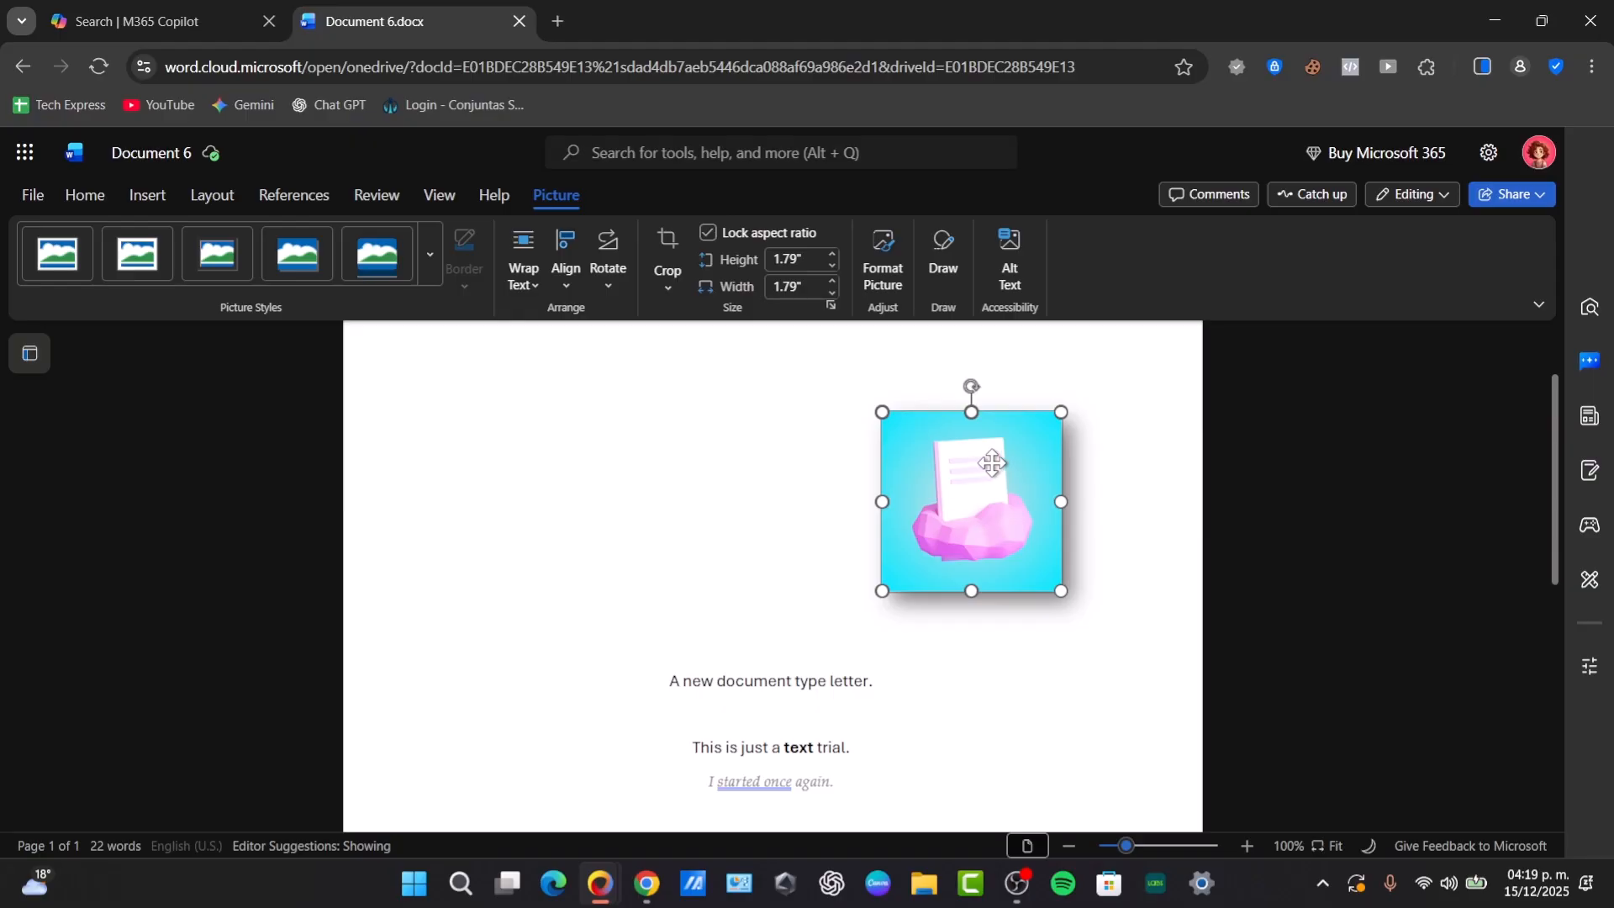
click(538, 288)
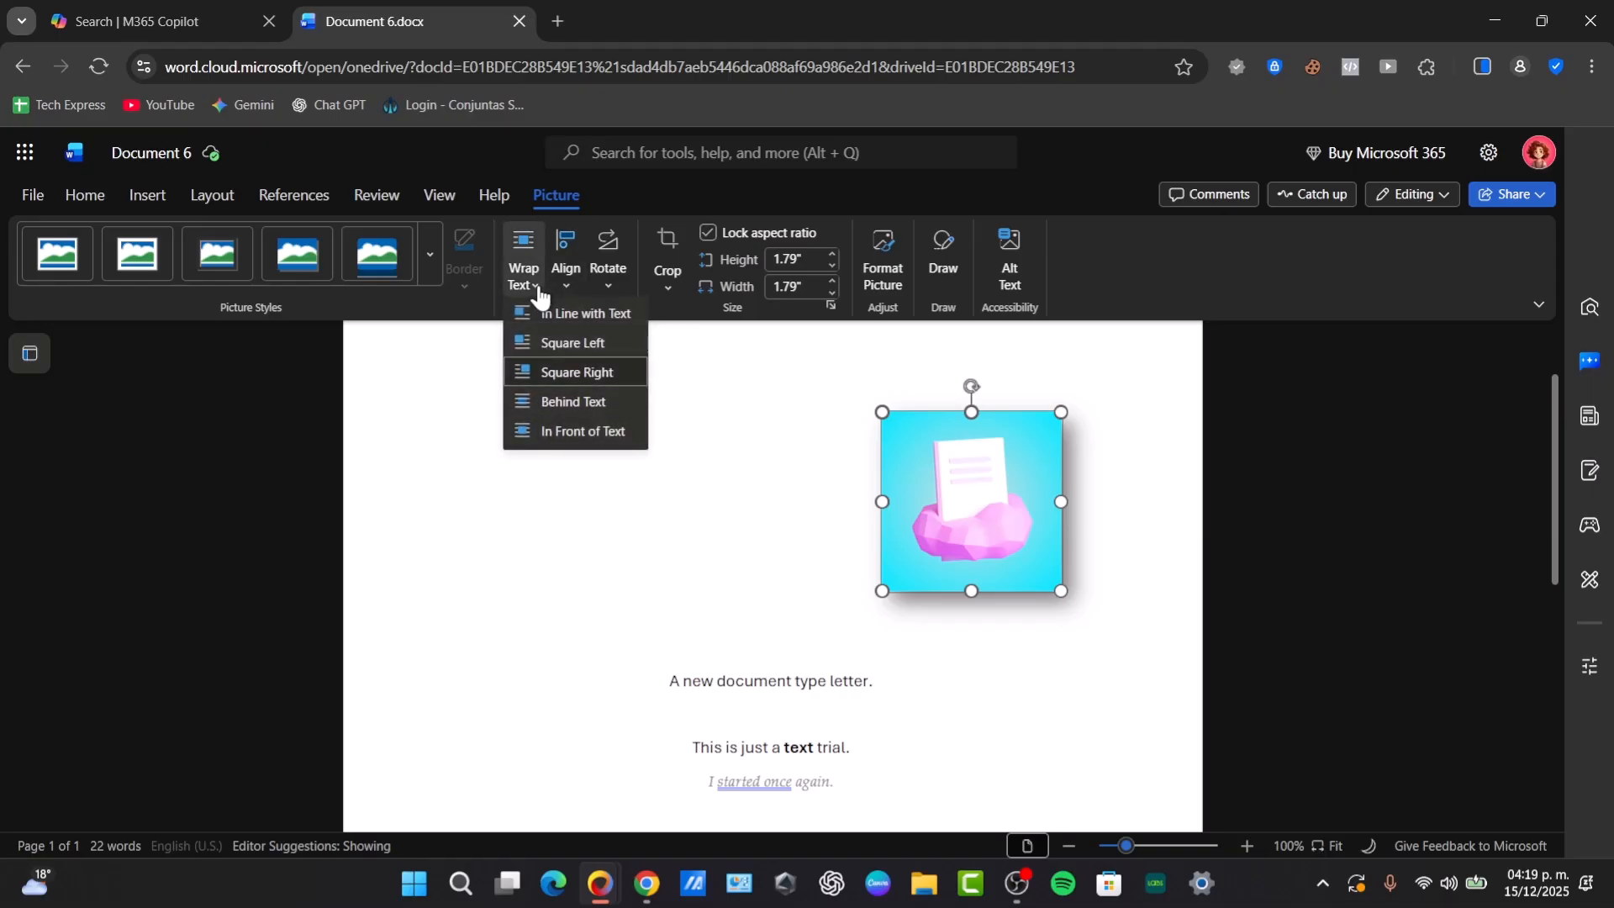
click(567, 294)
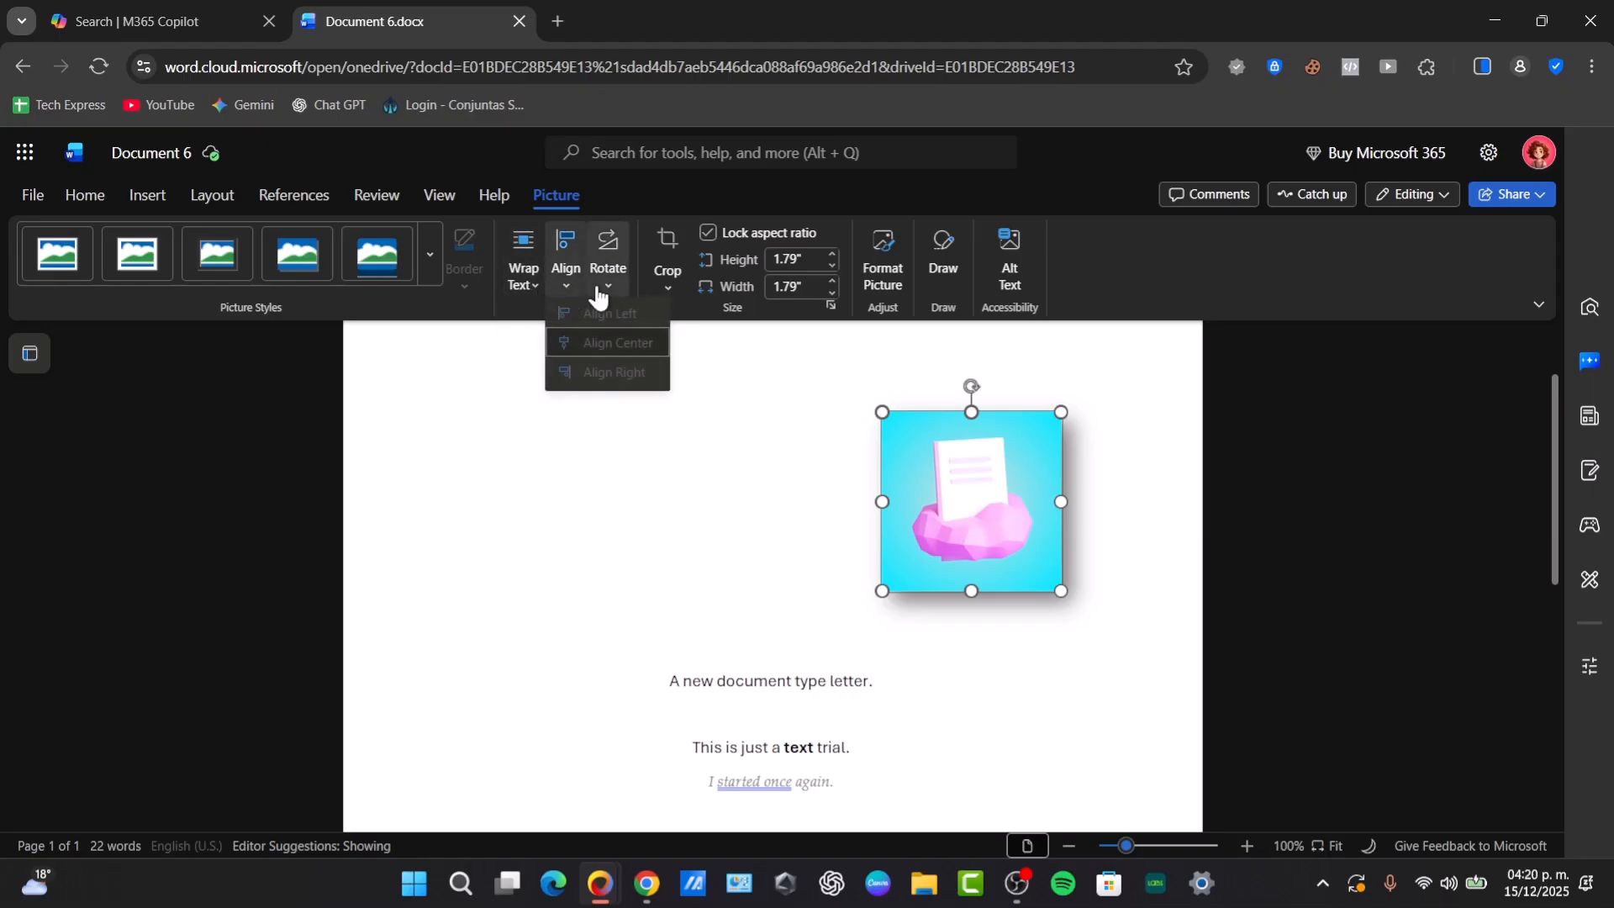
click(602, 294)
click(526, 290)
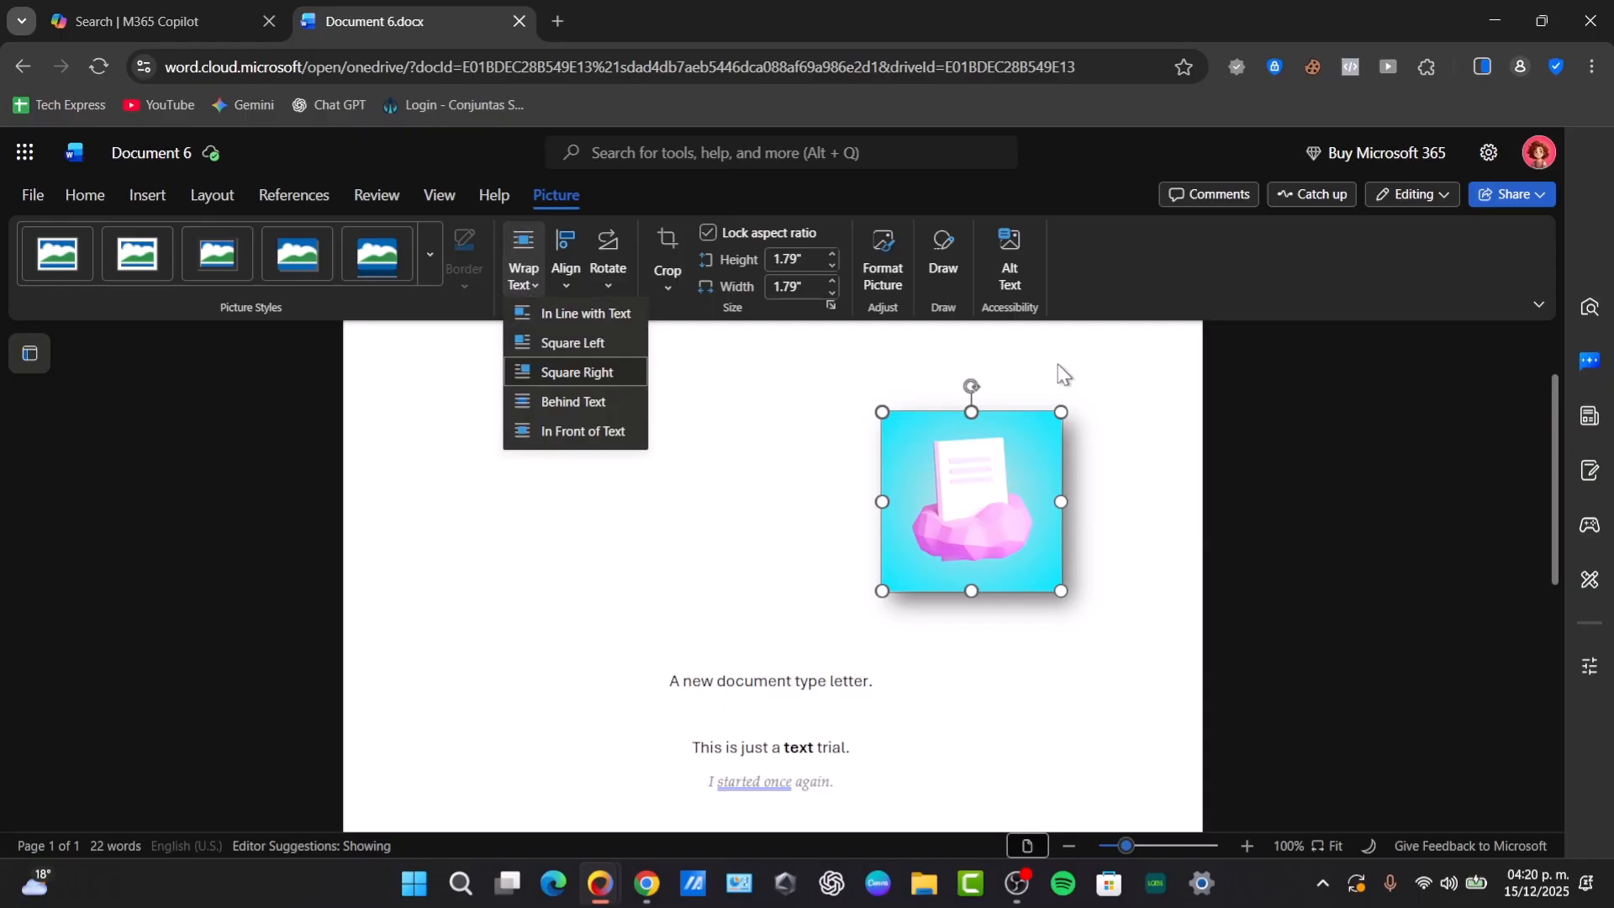
click(1009, 270)
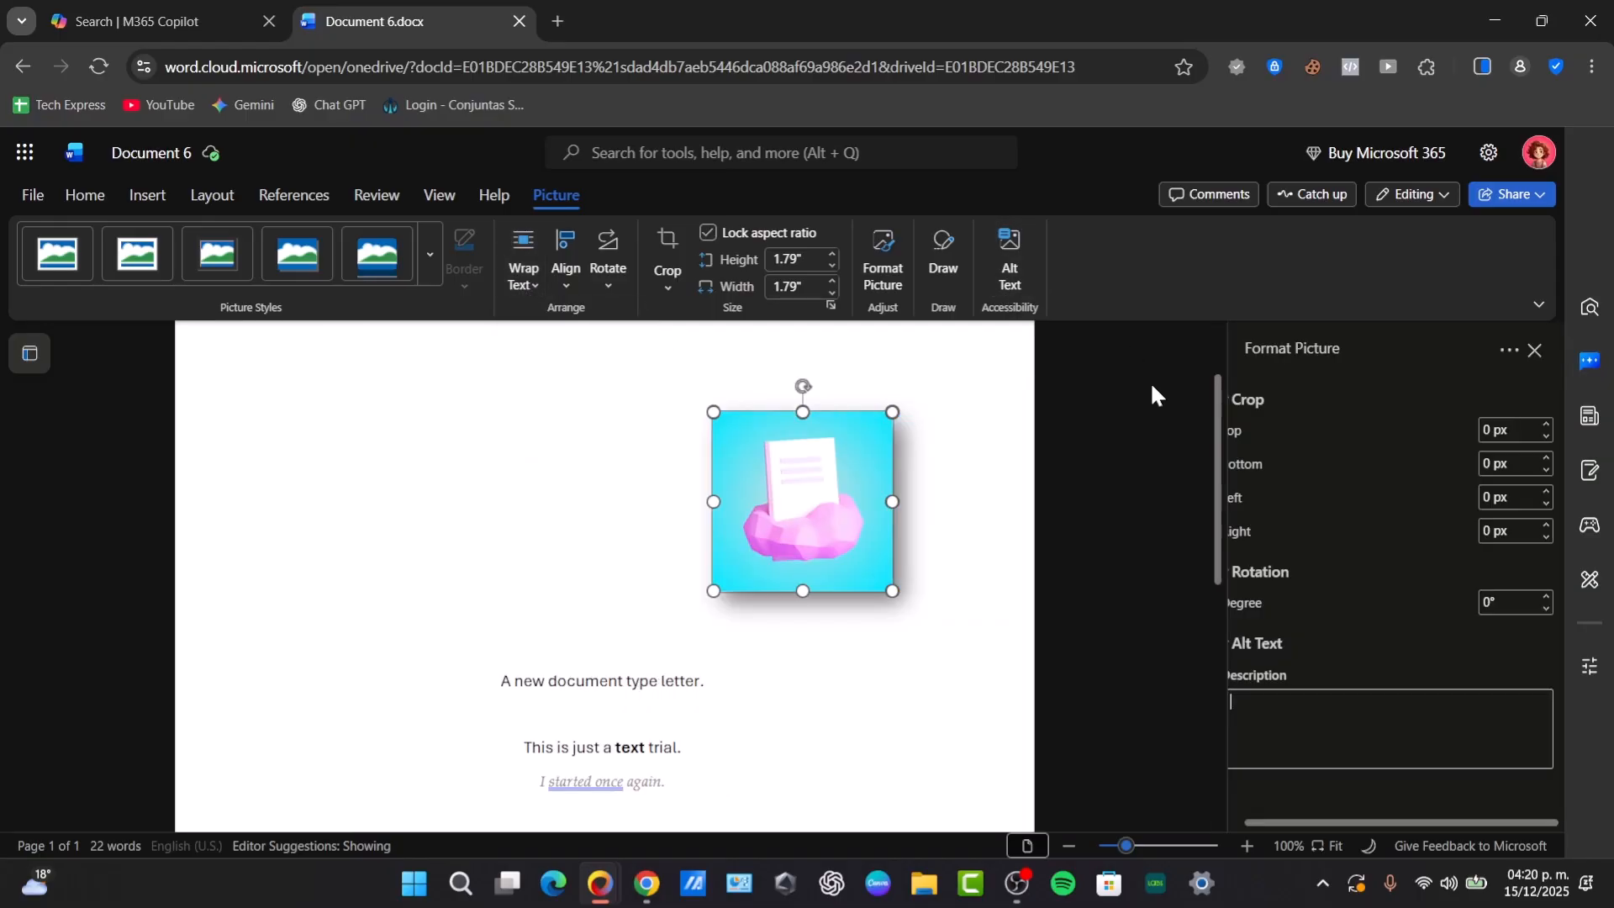
click(1096, 390)
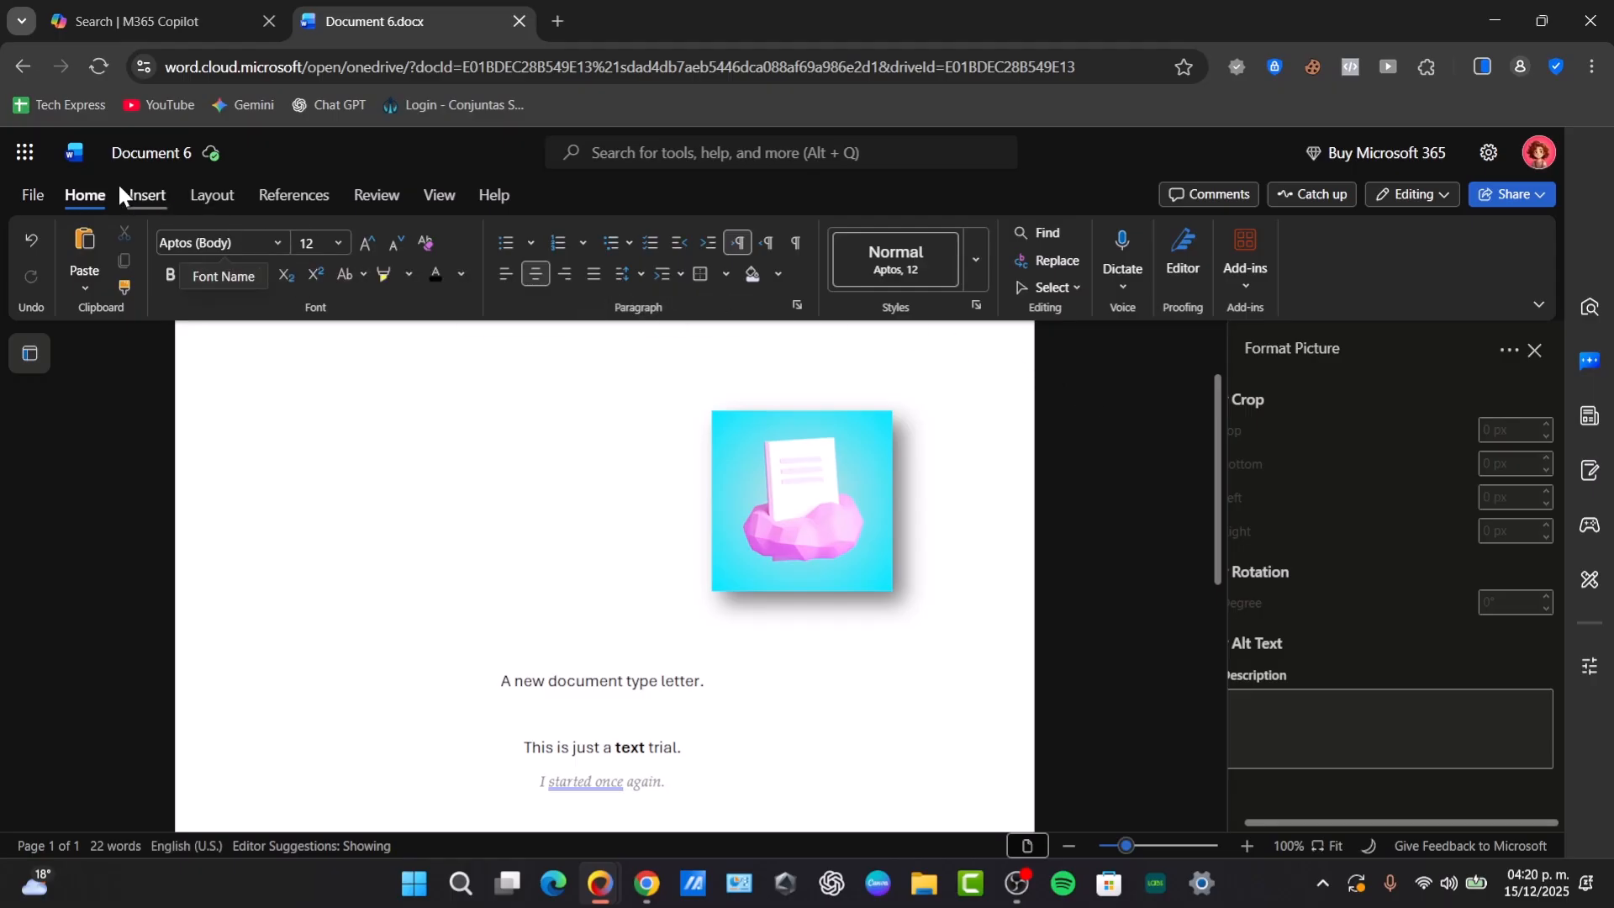
- Examine the document's copy, export and print options, and open and cancel the browser's save dialog
click(38, 196)
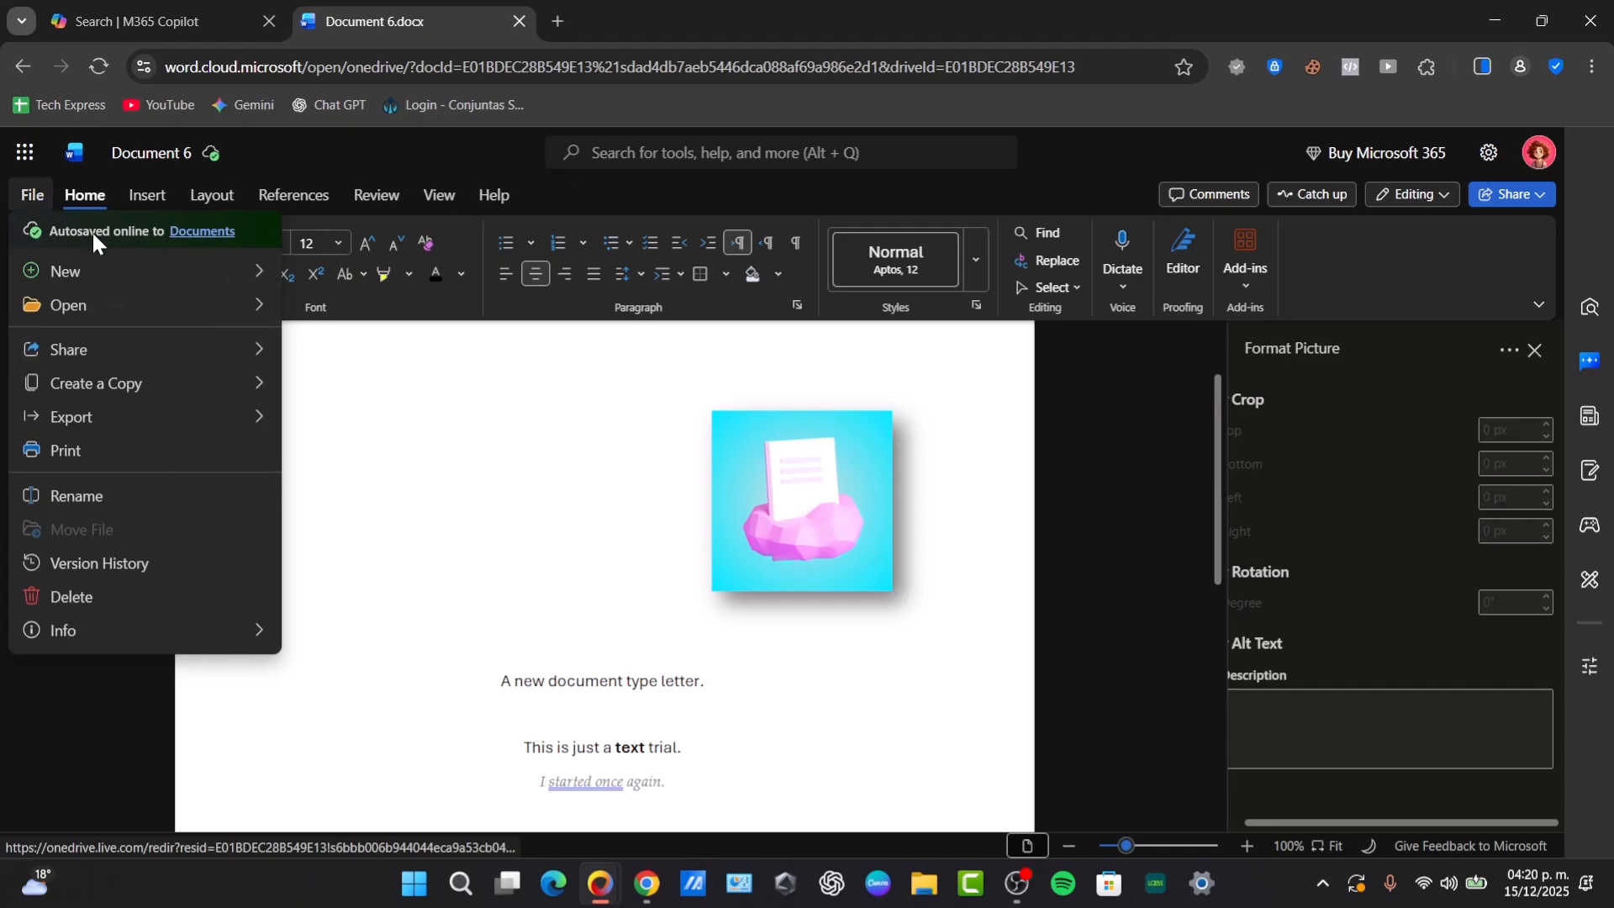
mouse_move(184, 361)
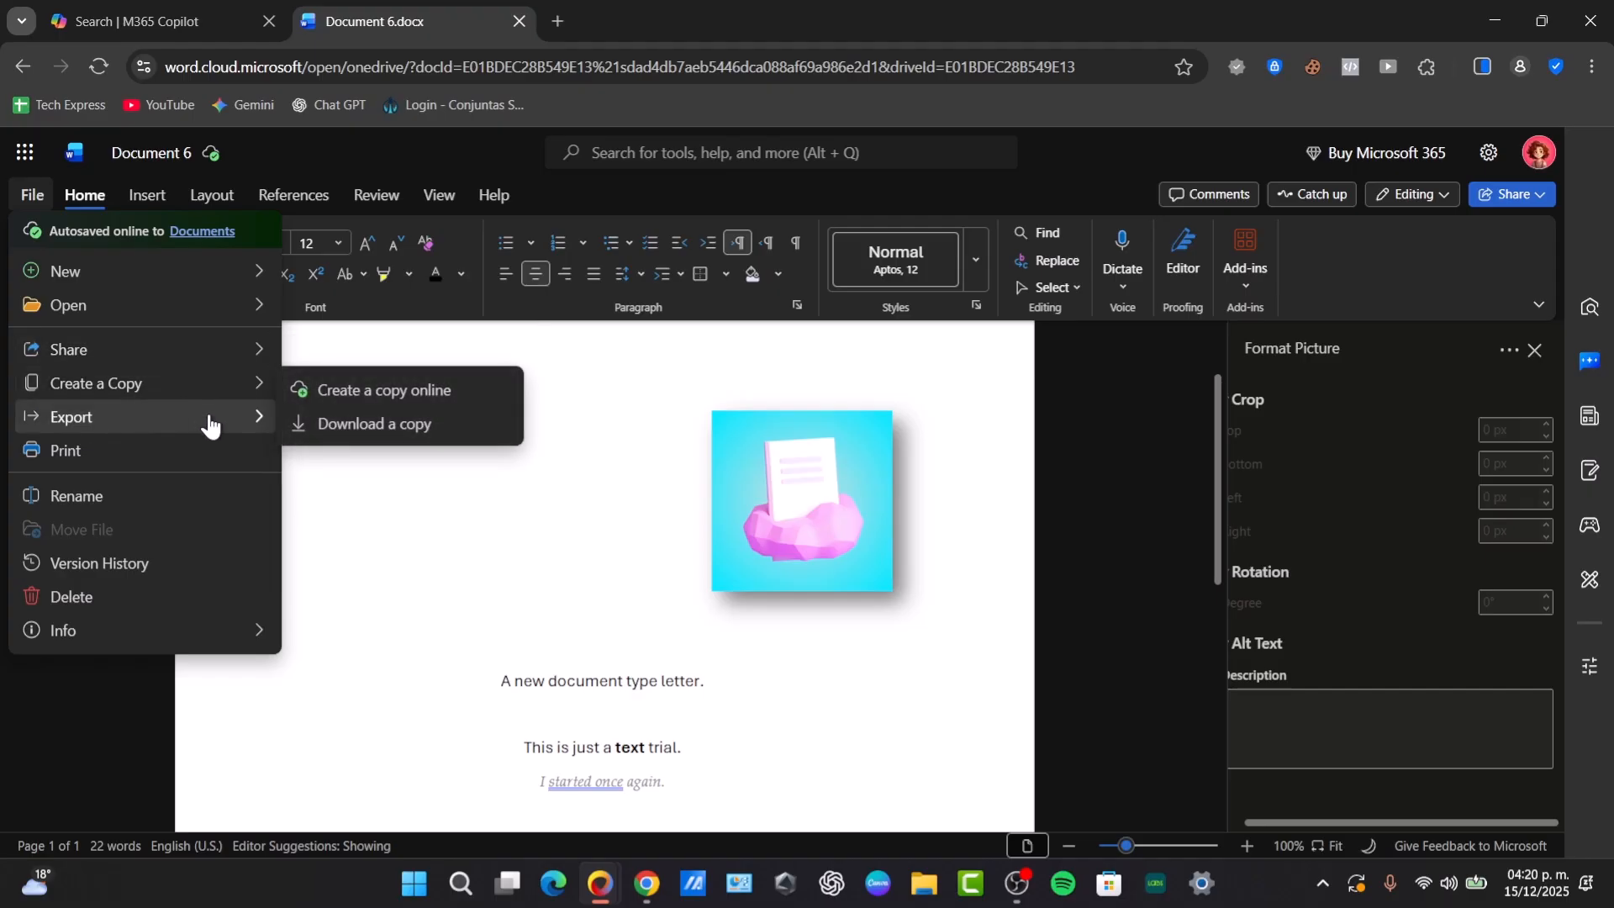
mouse_move(207, 423)
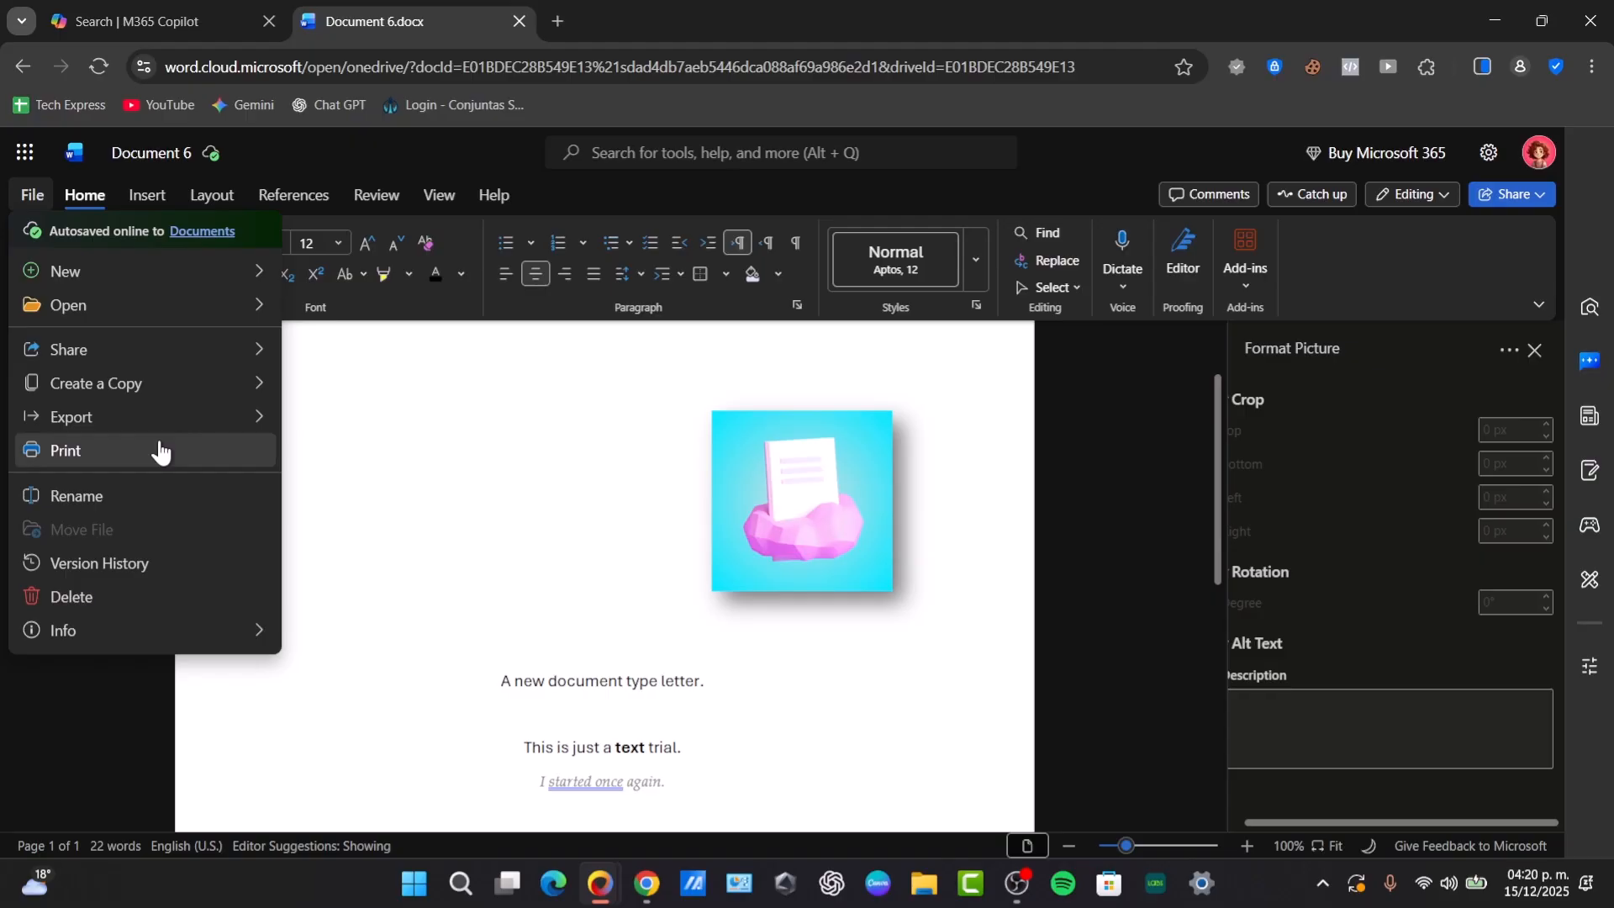
key(ctrl+s)
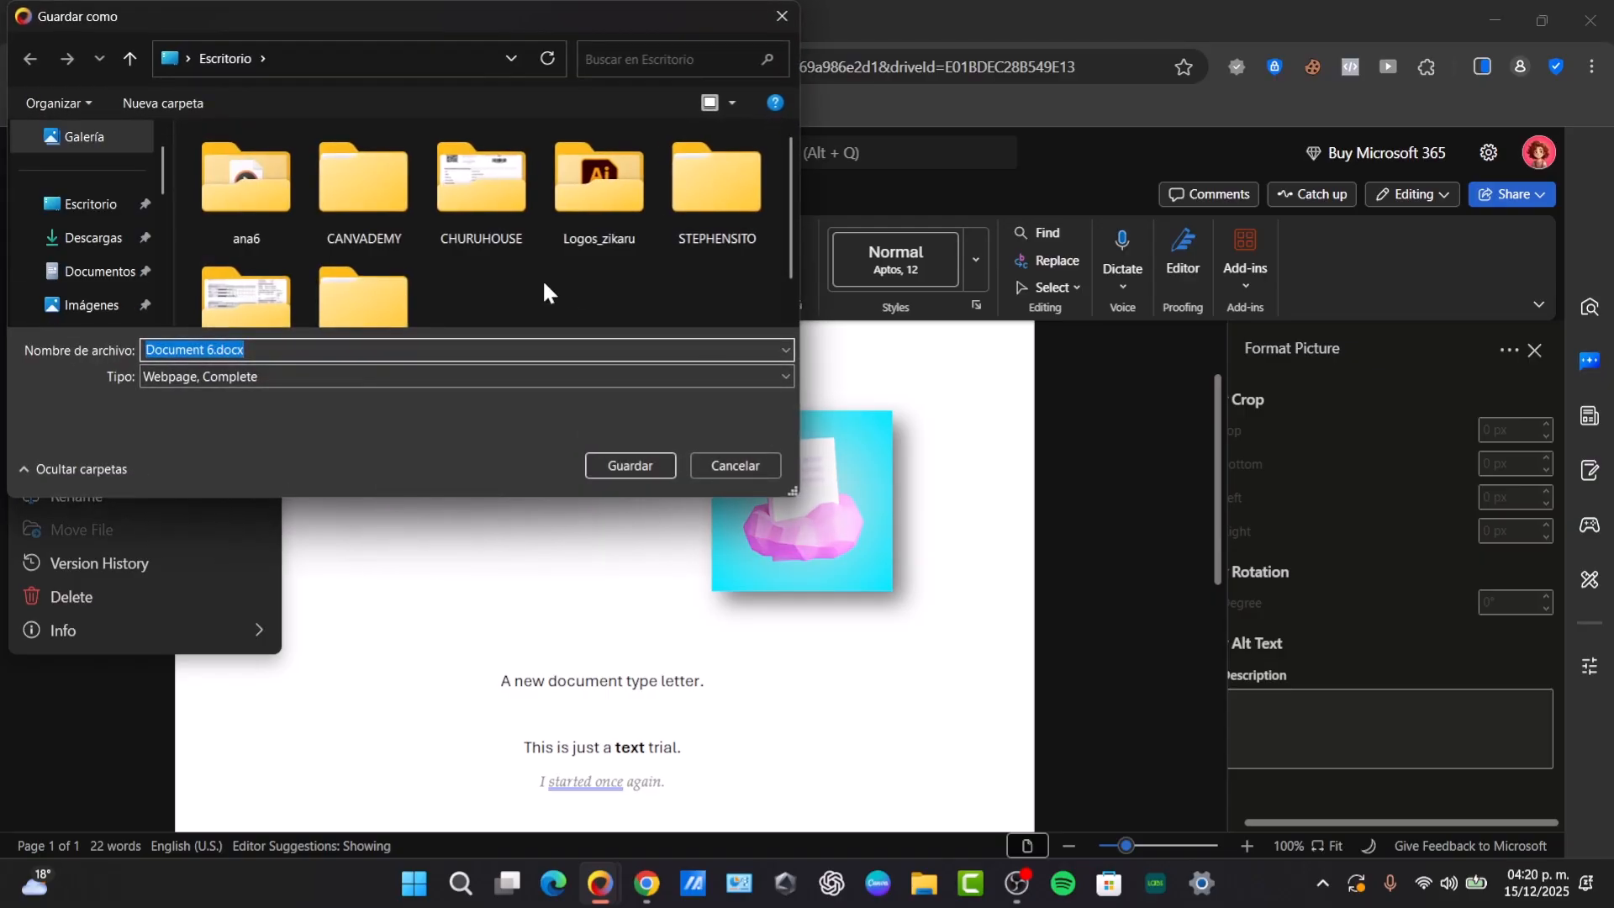
click(743, 461)
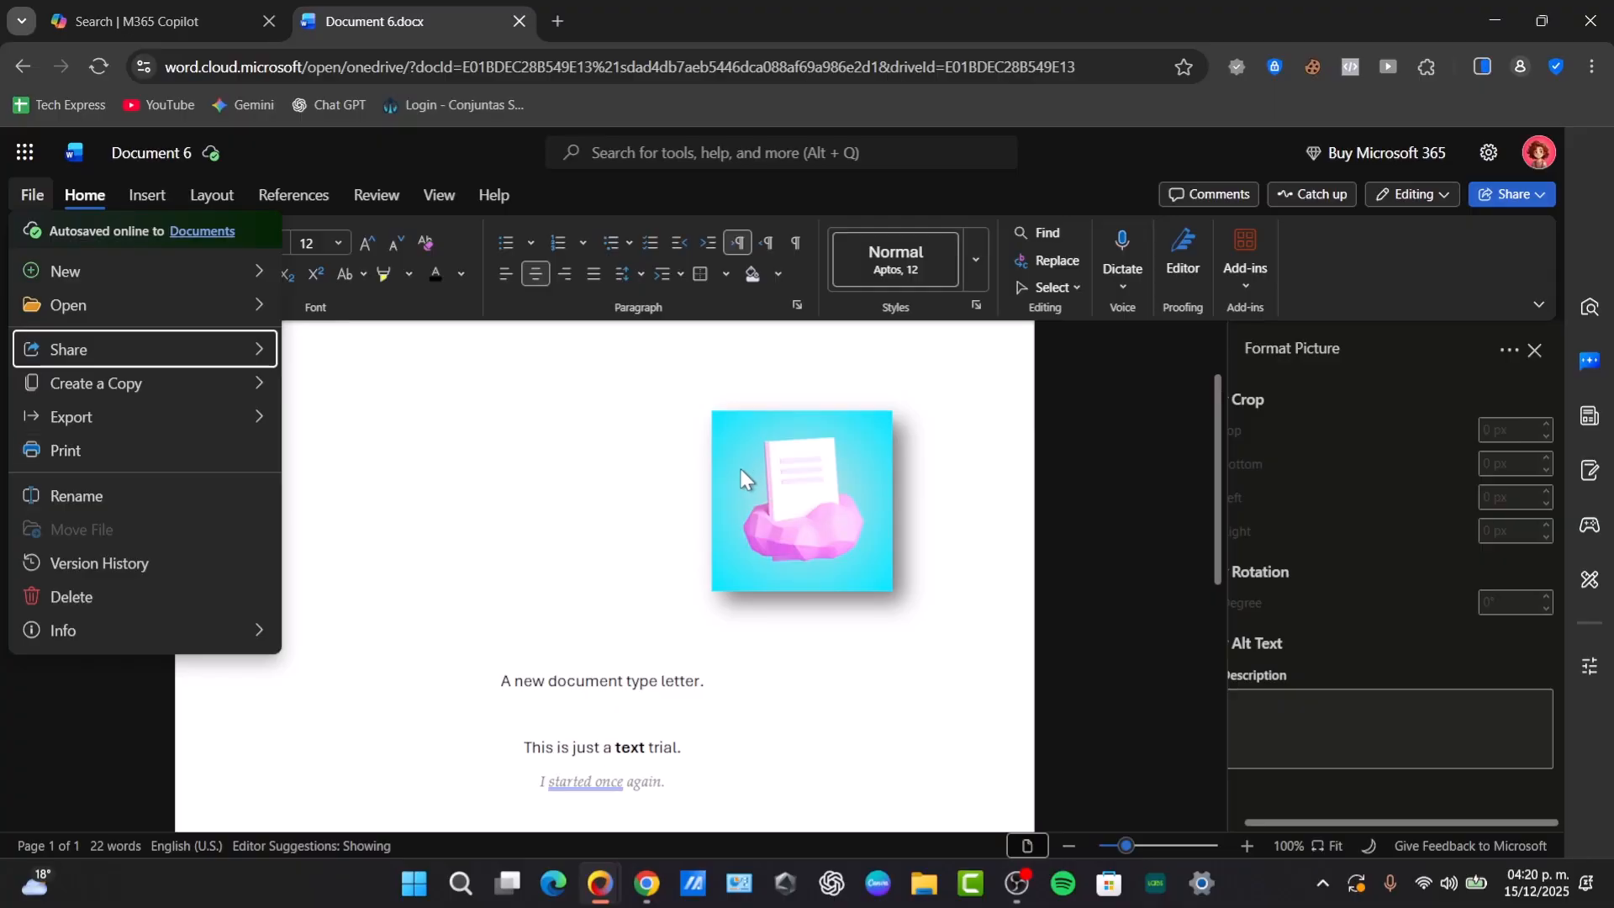